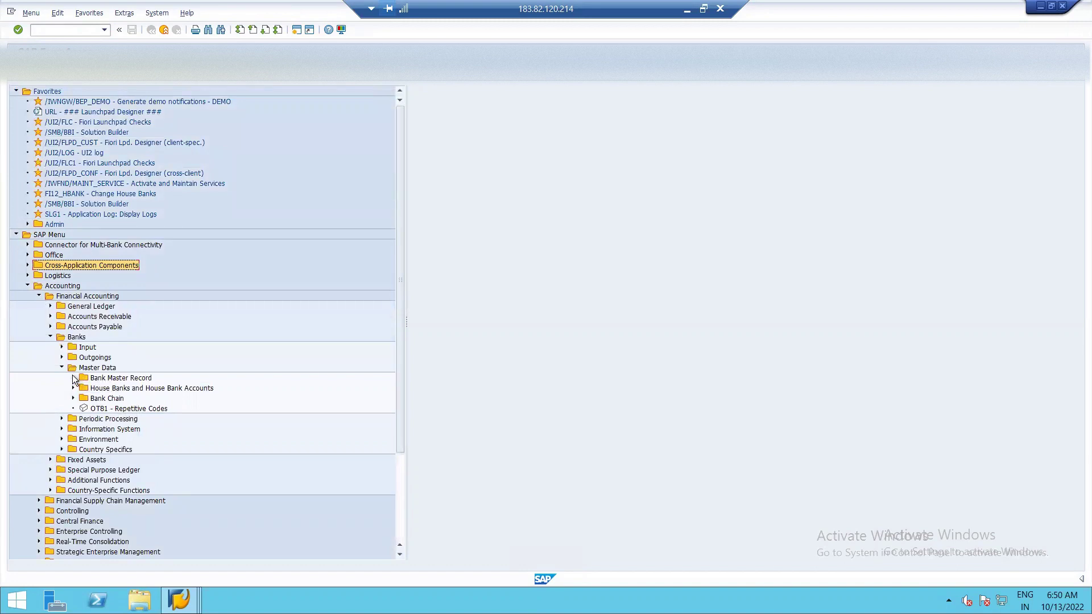
Step: Start creating a bank master record (FI01) for bank country IN with bank key HDFC101
{"action": "left_click", "coordinate": [73, 378]}
{"action": "double_click", "coordinate": [113, 388]}
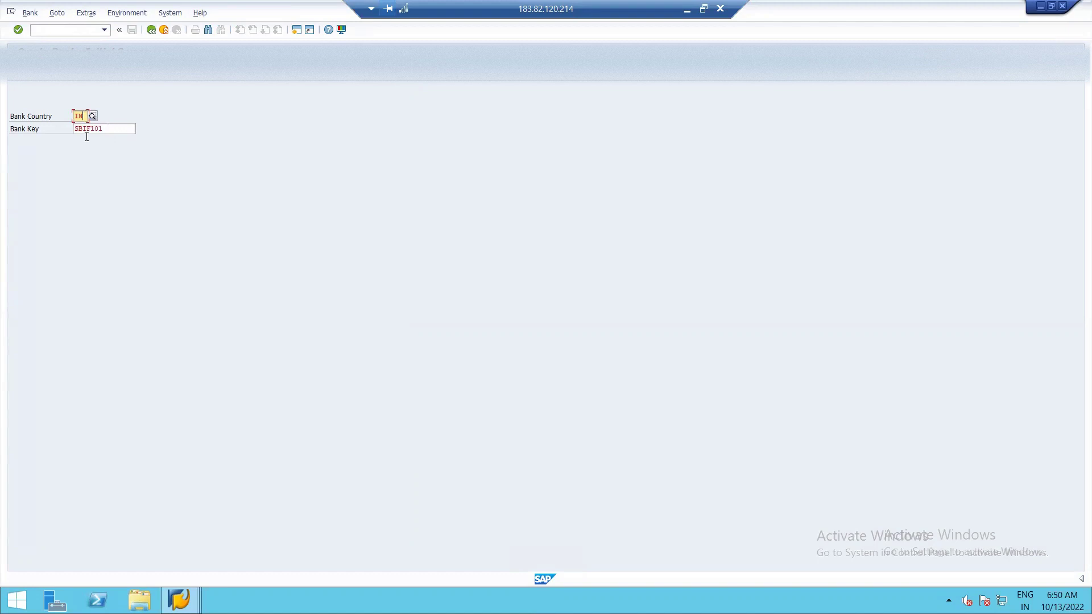
{"action": "key", "text": "Tab"}
{"action": "type", "text": "HDFC"}
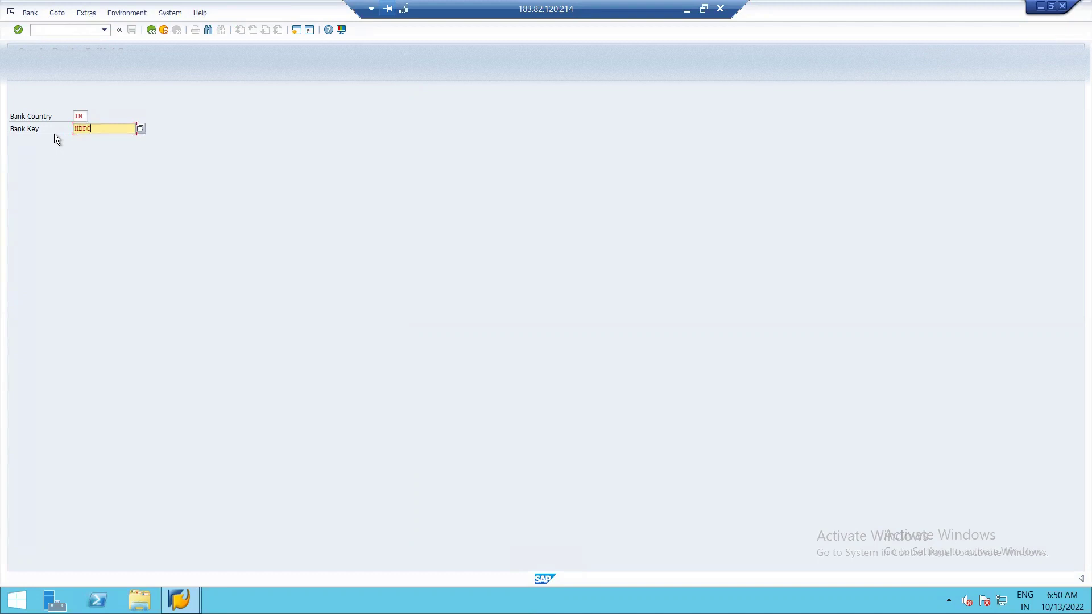
{"action": "type", "text": "101"}
{"action": "key", "text": "Return"}
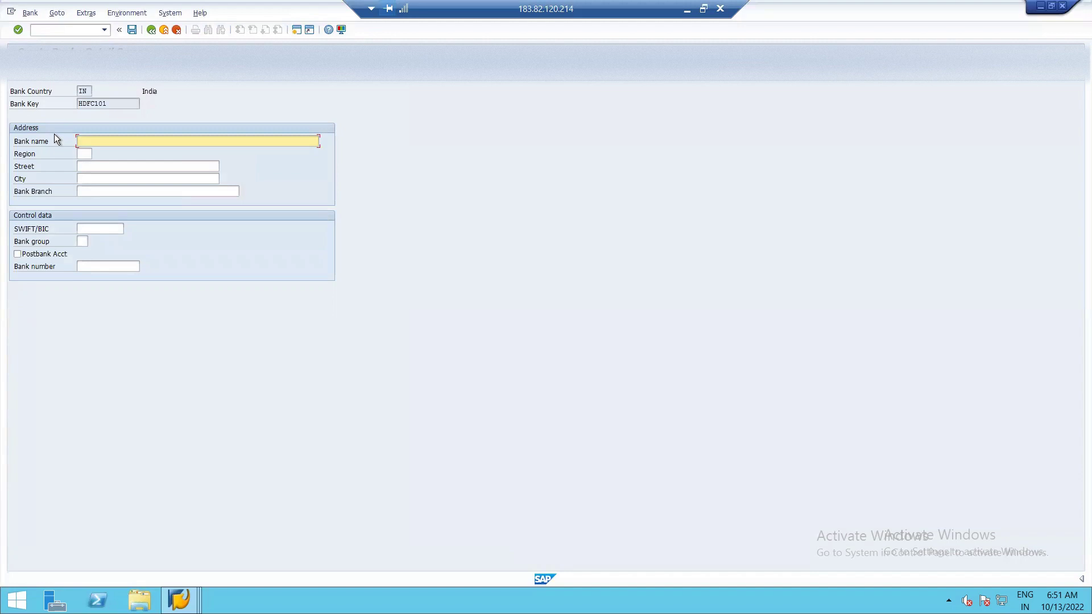
Step: Enter HDFC BANK as the bank name and choose region 12, Madhya Pradesh
{"action": "type", "text": "HDFC BANK"}
{"action": "left_click", "coordinate": [84, 153]}
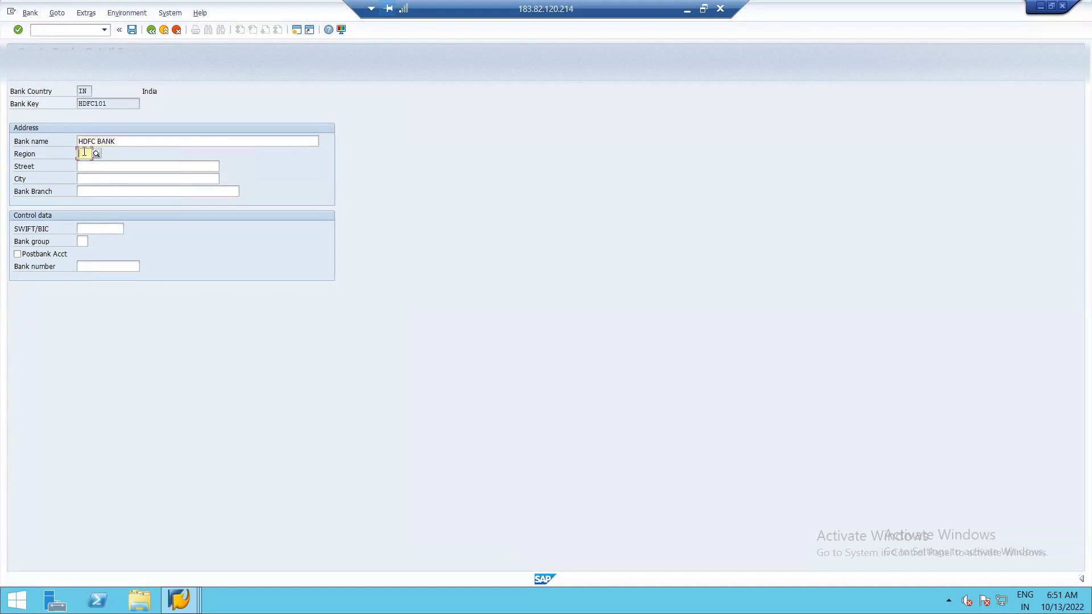
{"action": "left_click", "coordinate": [97, 154]}
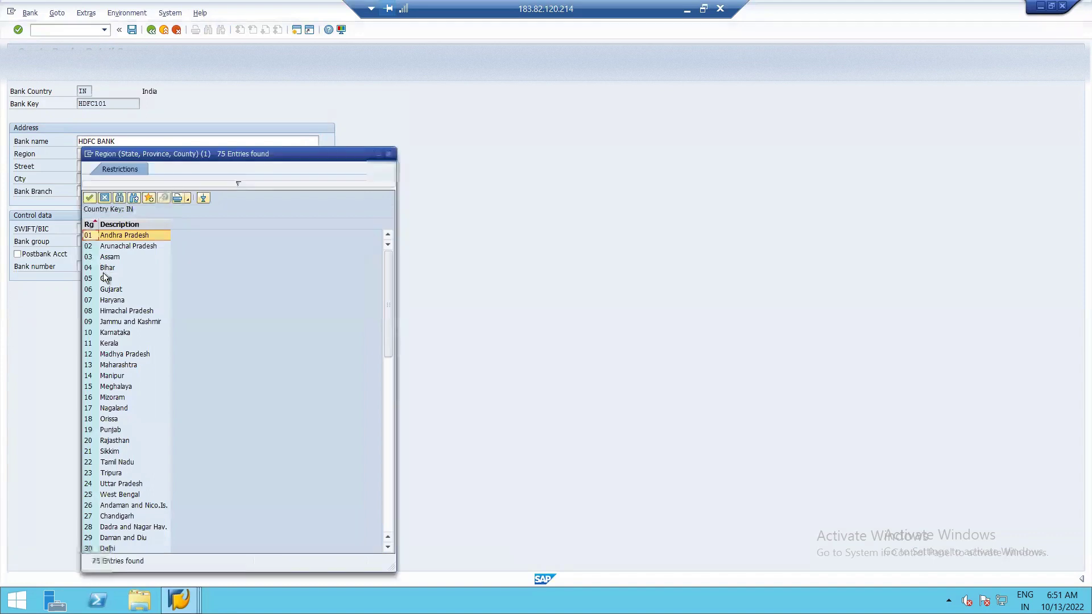
{"action": "double_click", "coordinate": [105, 355]}
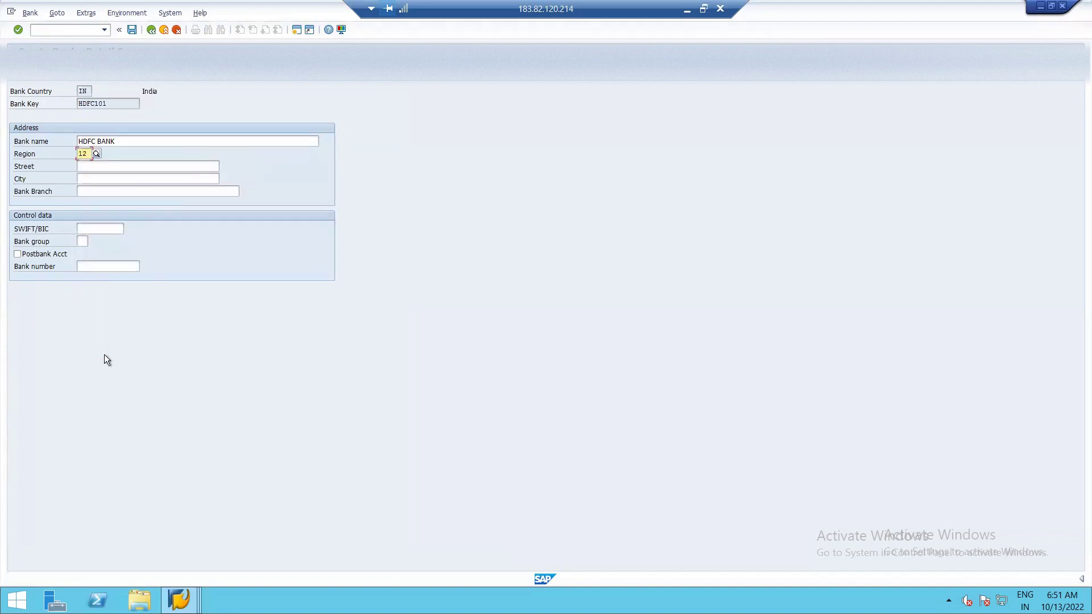
Step: Fill in the street BANK STREET and city BHOPAL, save the bank record and return to the SAP menu
{"action": "left_click", "coordinate": [101, 165]}
{"action": "type", "text": "B"}
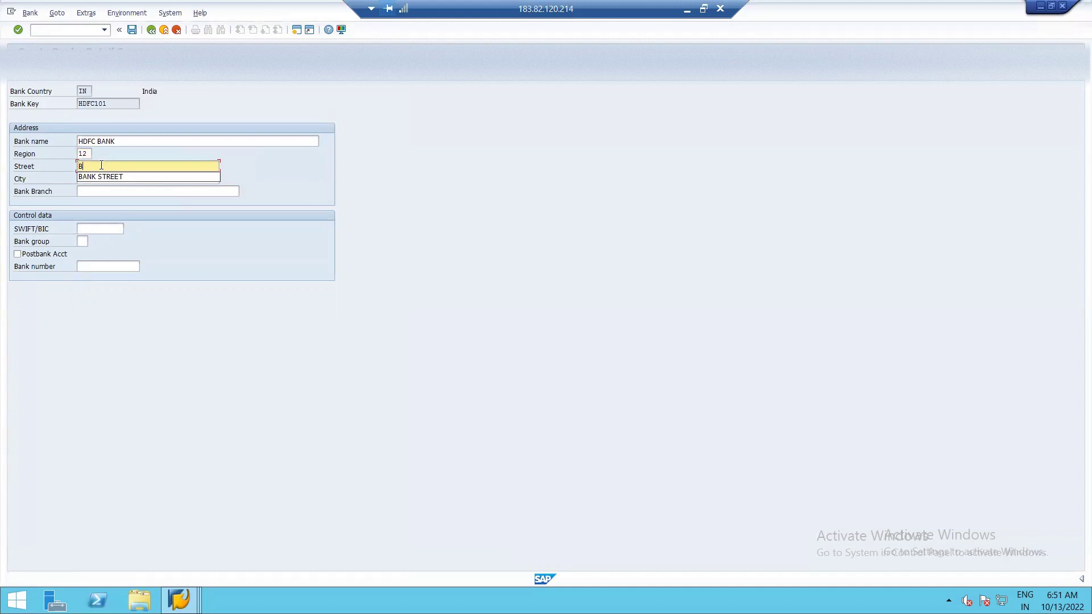
{"action": "left_click", "coordinate": [98, 177]}
{"action": "left_click", "coordinate": [98, 177]}
{"action": "type", "text": "BHOPAL"}
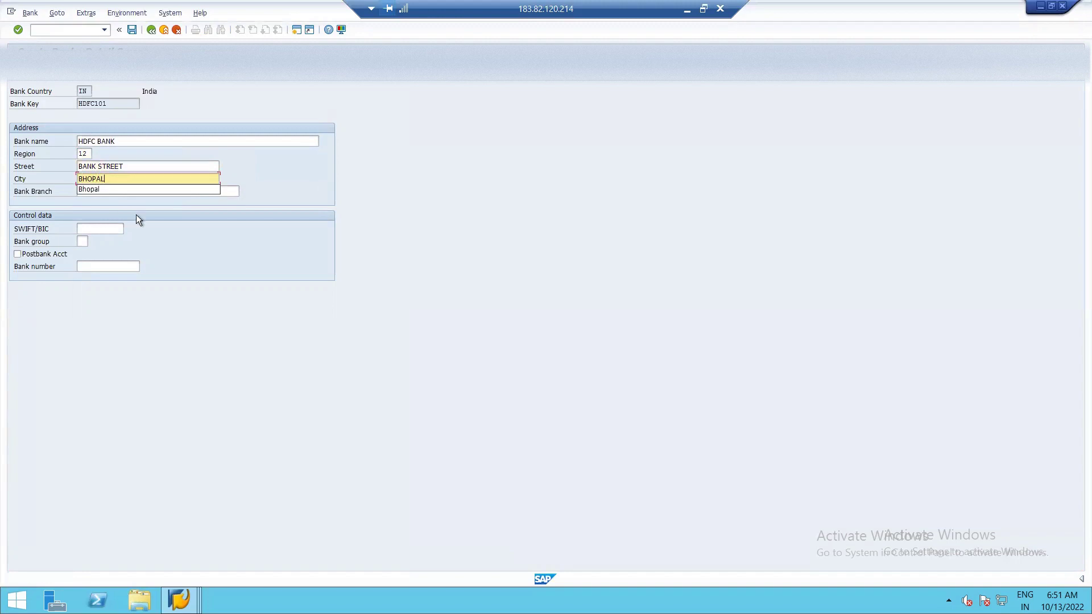
{"action": "key", "text": "Escape"}
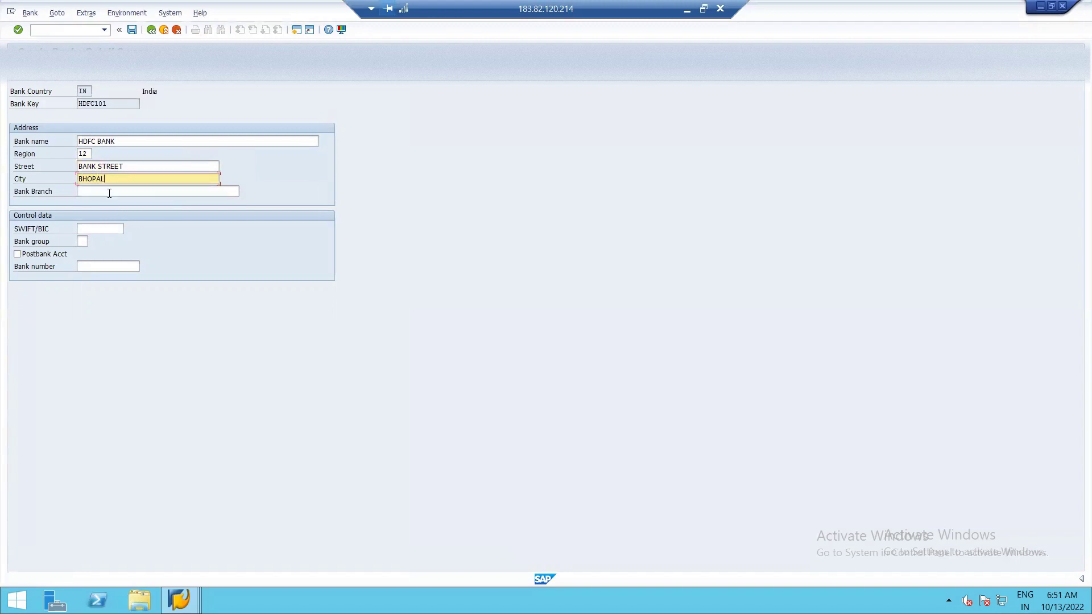
{"action": "left_click", "coordinate": [109, 193]}
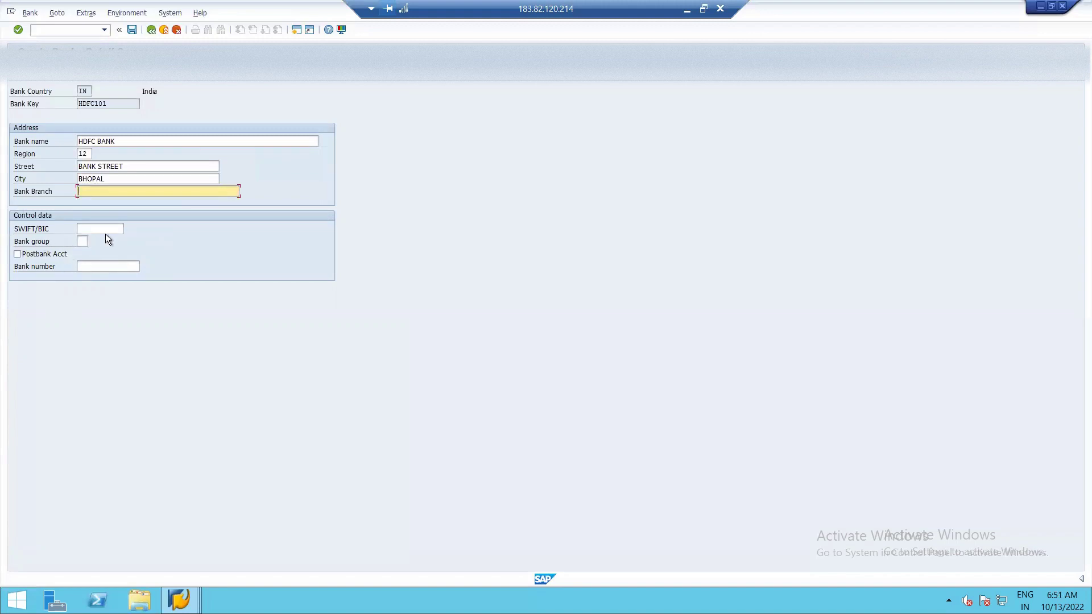
{"action": "left_click", "coordinate": [132, 29]}
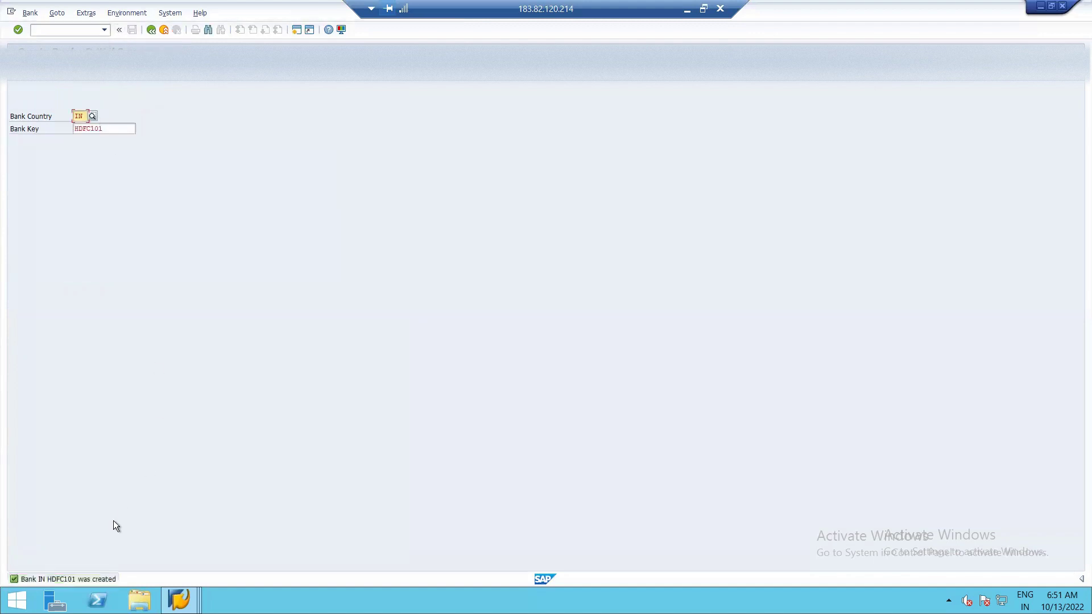
{"action": "left_click", "coordinate": [151, 30]}
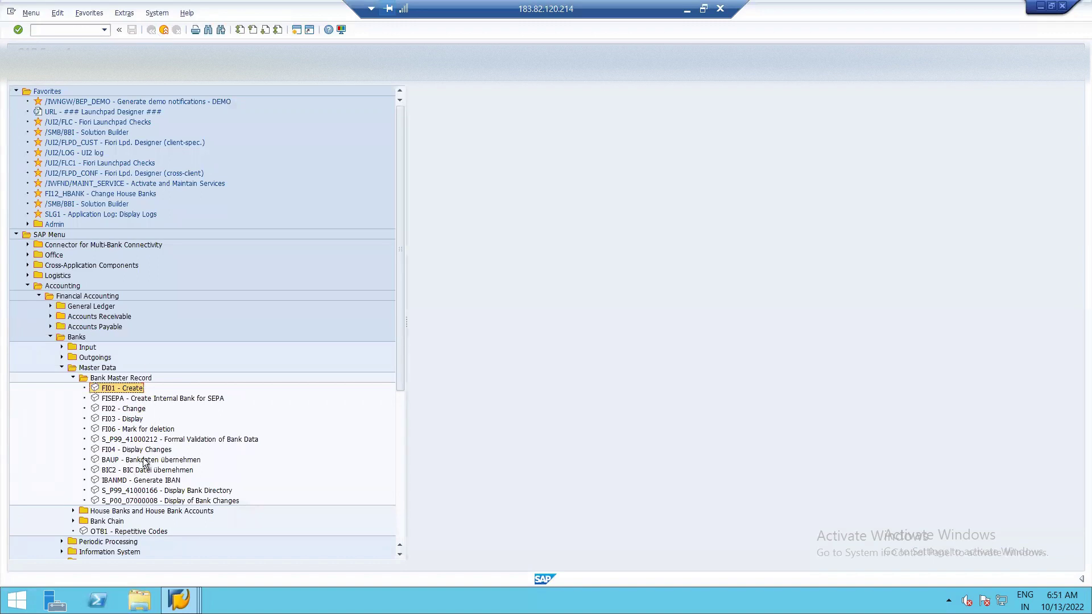
Step: Try to open FI12 - Manage House Banks and House Bank Accounts, and dismiss the locked-data dialogs
{"action": "left_click", "coordinate": [74, 511]}
{"action": "scroll", "coordinate": [220, 514], "scroll_direction": "down", "scroll_amount": 1}
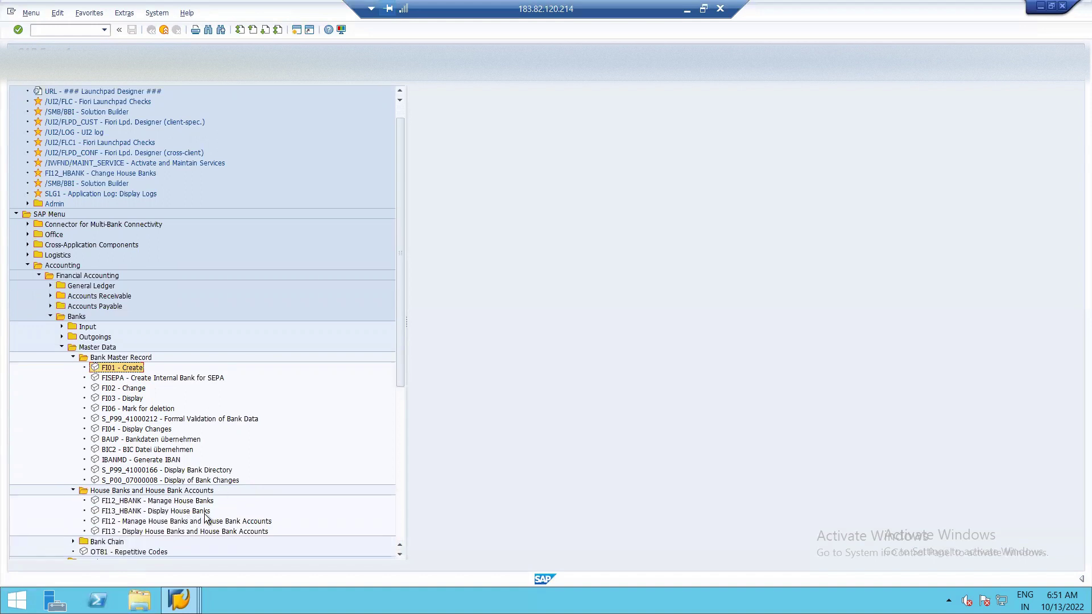
{"action": "double_click", "coordinate": [129, 523]}
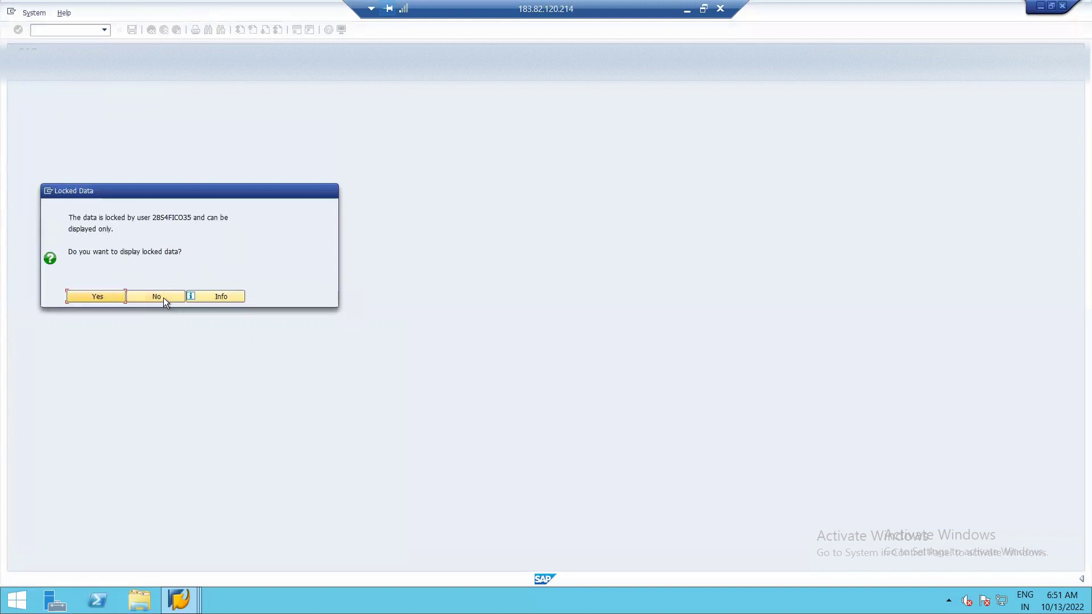
{"action": "key", "text": "Return"}
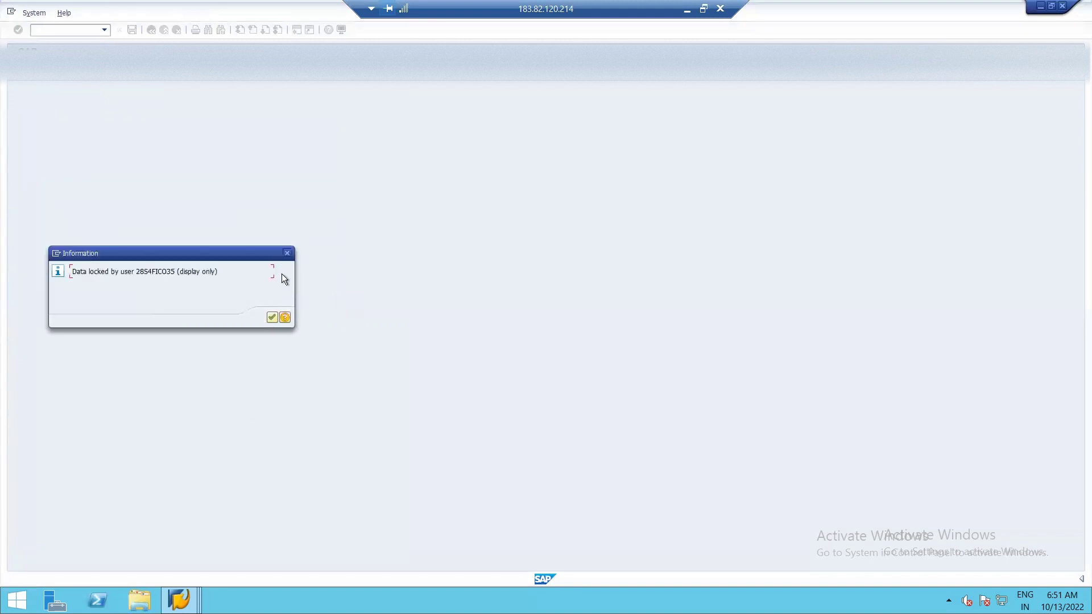
{"action": "left_click", "coordinate": [287, 253]}
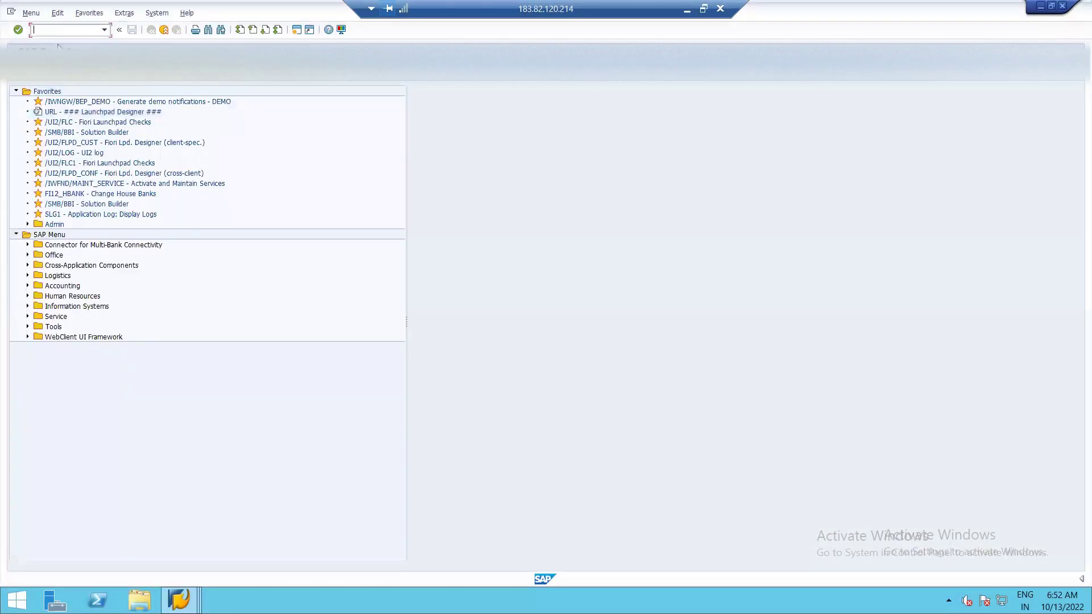
Step: Run transaction SM12 and list the lock entries in client 100 for all users
{"action": "type", "text": "SM12"}
{"action": "key", "text": "Return"}
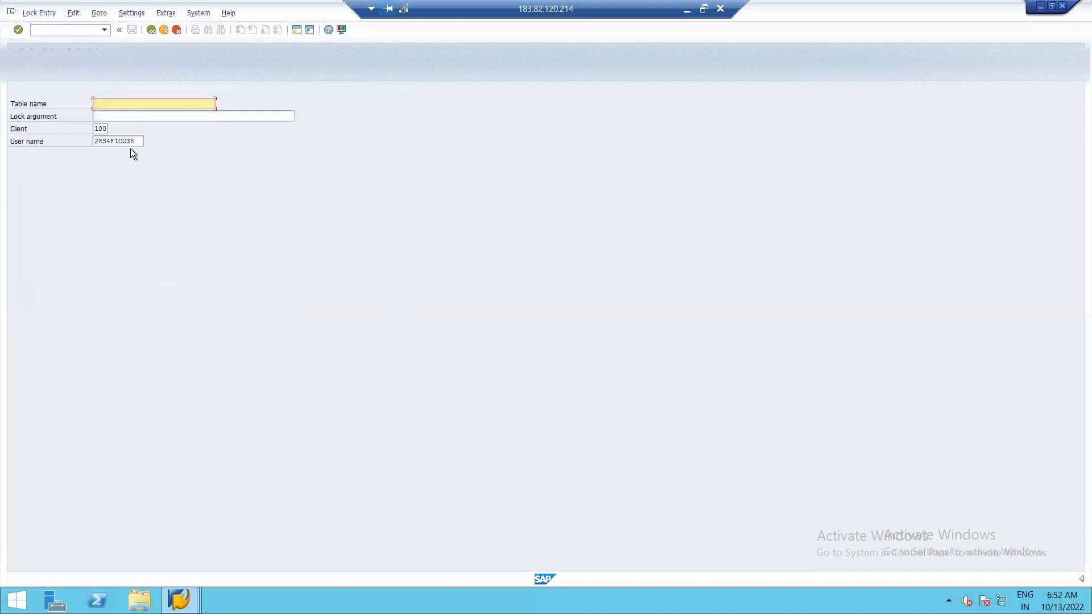
{"action": "left_click", "coordinate": [136, 141]}
{"action": "left_click_drag", "start_coordinate": [136, 141], "coordinate": [93, 142]}
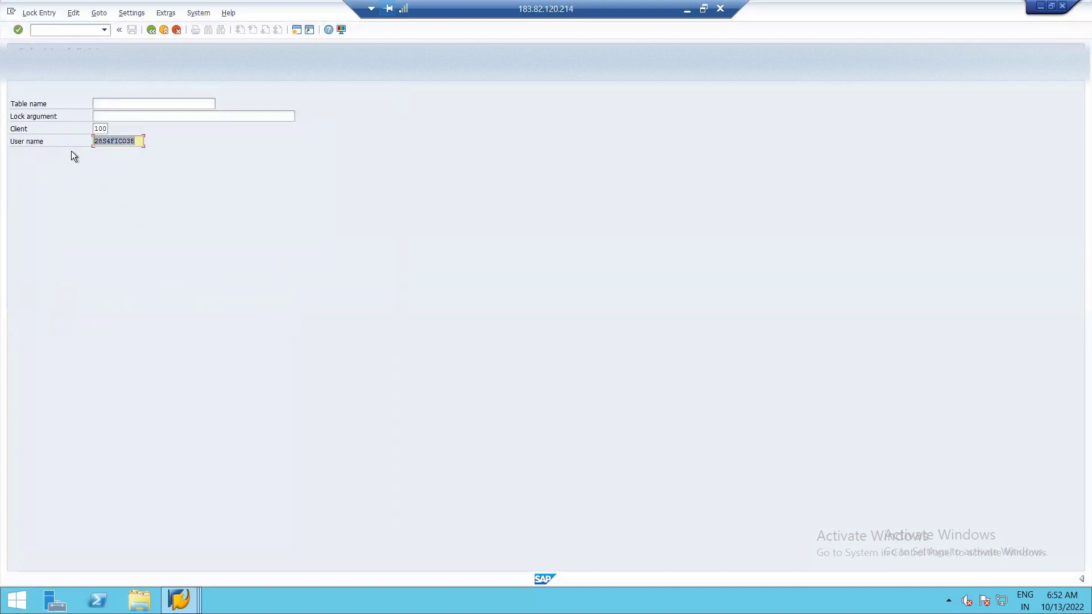
{"action": "key", "text": "BackSpace"}
{"action": "key", "text": "Return"}
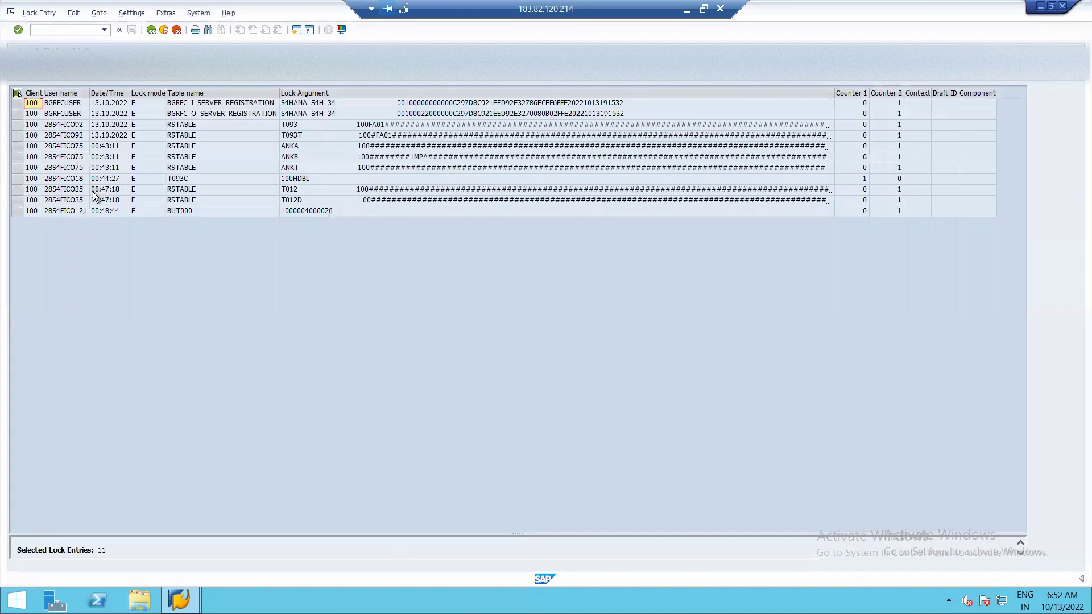
Step: Delete all listed lock entries and close the help window about the deletion
{"action": "left_click", "coordinate": [17, 200], "text": "shift"}
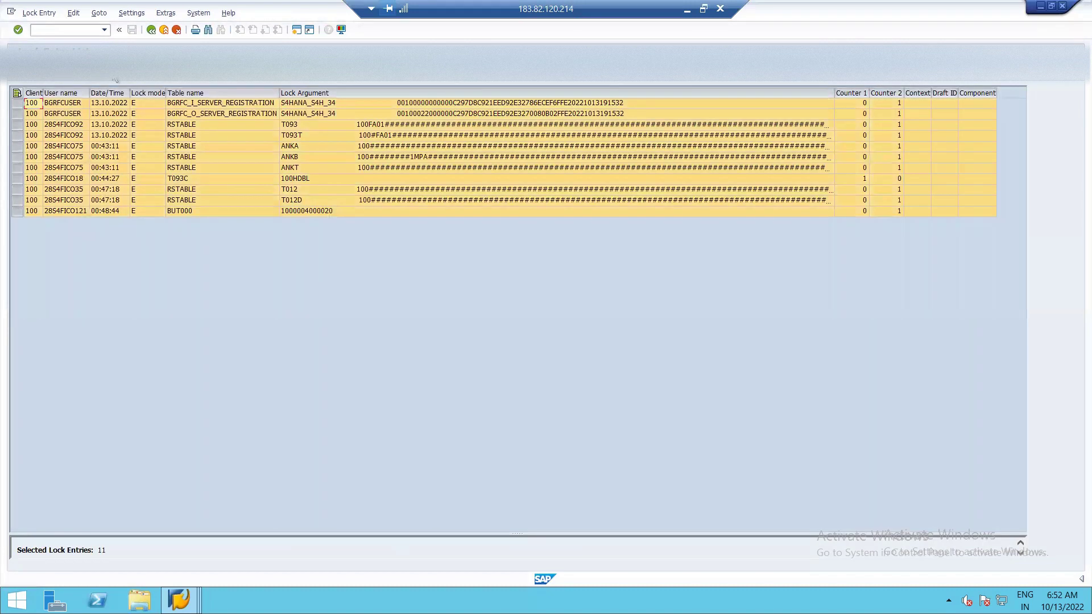
{"action": "right_click", "coordinate": [101, 146]}
{"action": "left_click", "coordinate": [142, 175]}
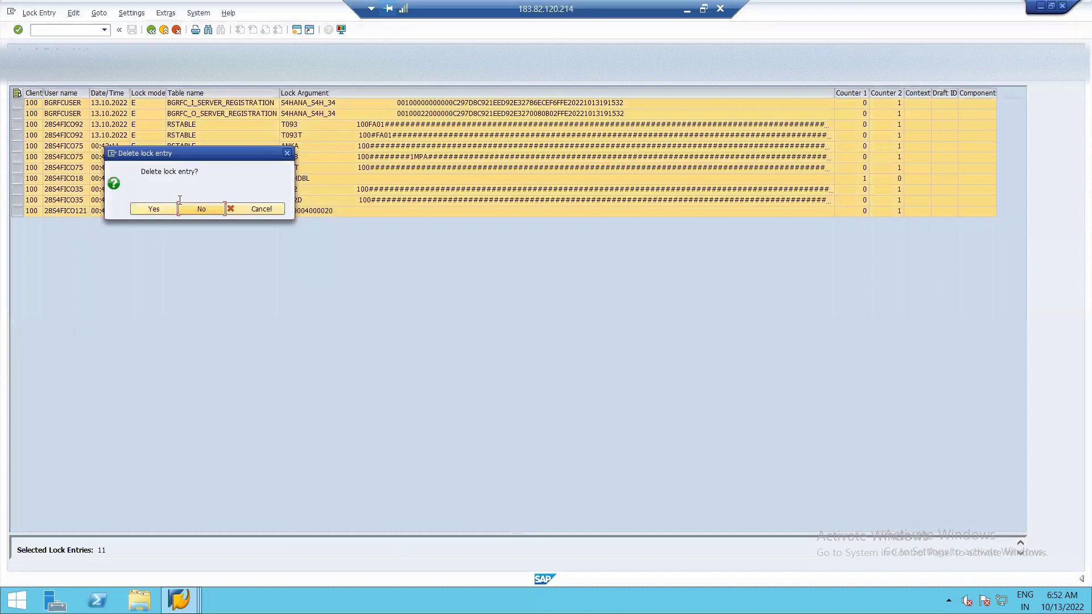
{"action": "left_click", "coordinate": [159, 210]}
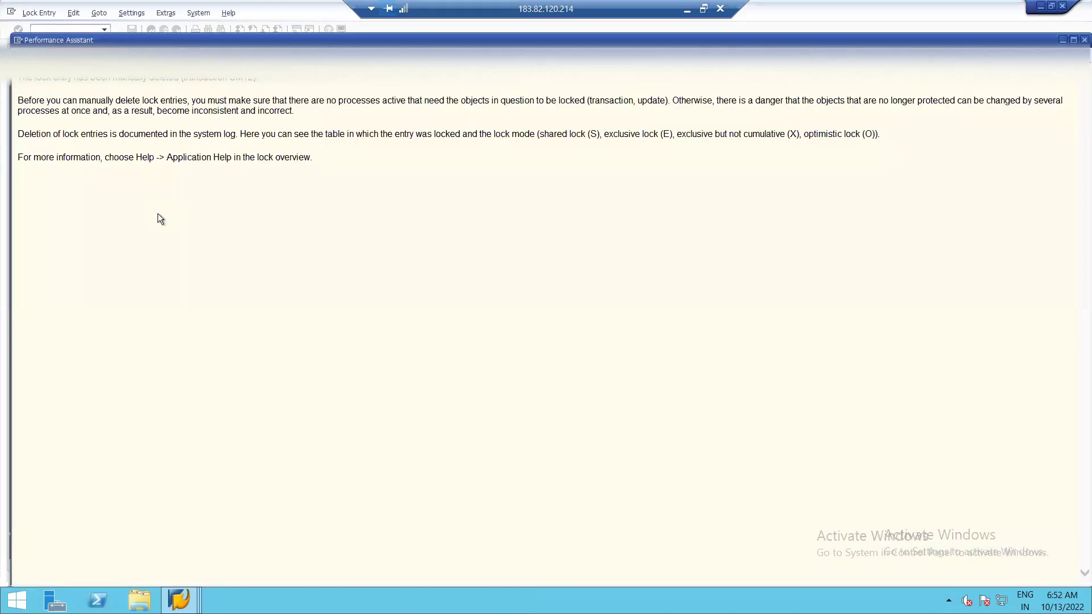
{"action": "left_click", "coordinate": [1079, 41]}
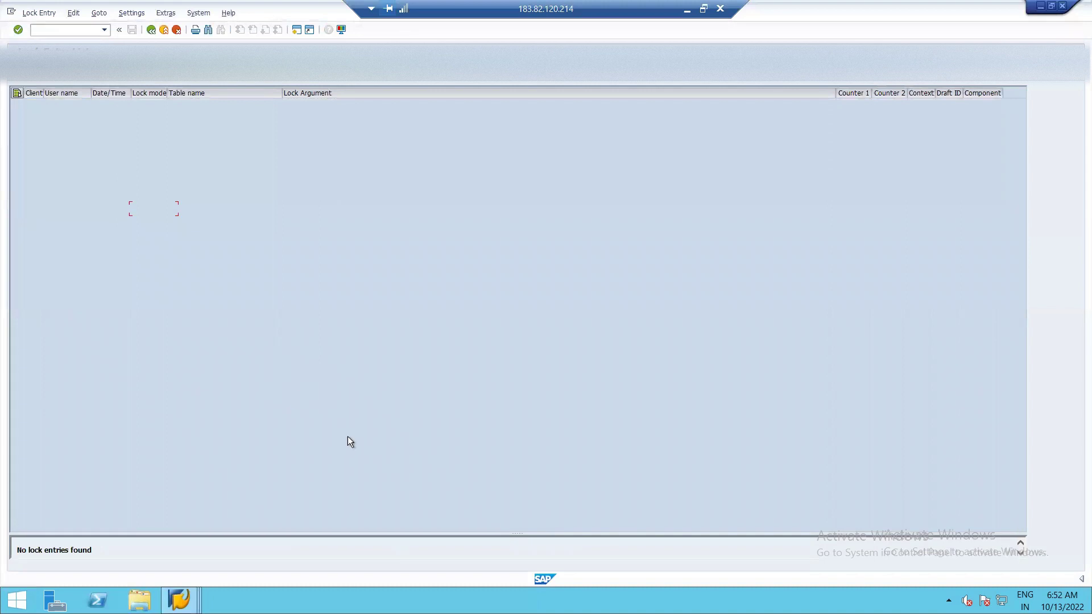
Step: Return to the SAP menu session, launch FI12 and open the house banks of company code FI02, FIFA RETAILS
{"action": "key", "text": "alt+Tab"}
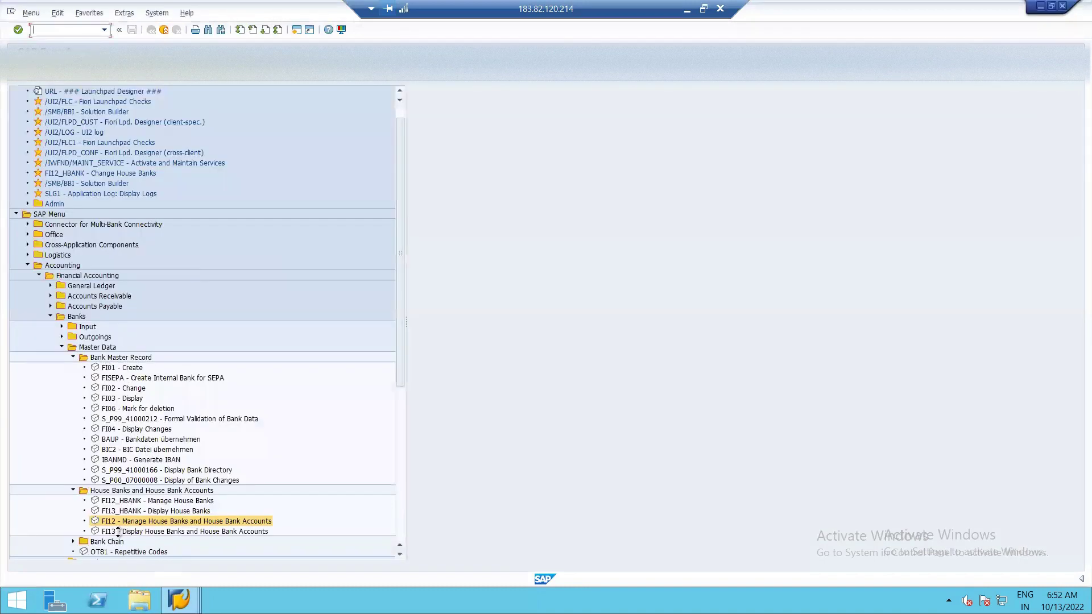
{"action": "double_click", "coordinate": [118, 521]}
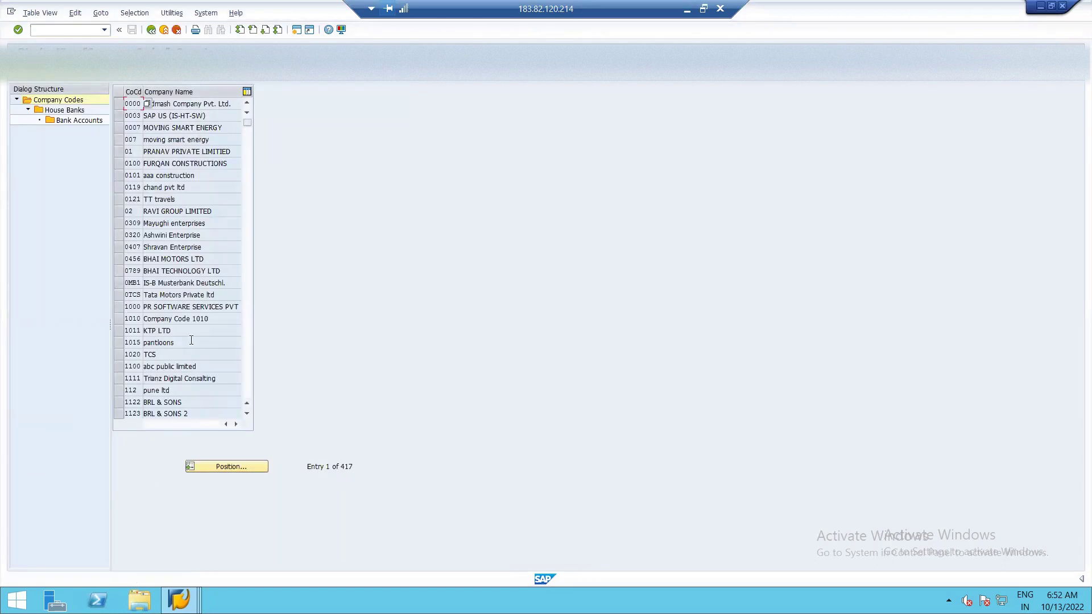
{"action": "scroll", "coordinate": [188, 337], "scroll_direction": "down", "scroll_amount": 14}
{"action": "scroll", "coordinate": [179, 336], "scroll_direction": "down", "scroll_amount": 20}
{"action": "scroll", "coordinate": [180, 325], "scroll_direction": "down", "scroll_amount": 10}
{"action": "scroll", "coordinate": [163, 346], "scroll_direction": "down", "scroll_amount": 7}
{"action": "scroll", "coordinate": [179, 306], "scroll_direction": "down", "scroll_amount": 7}
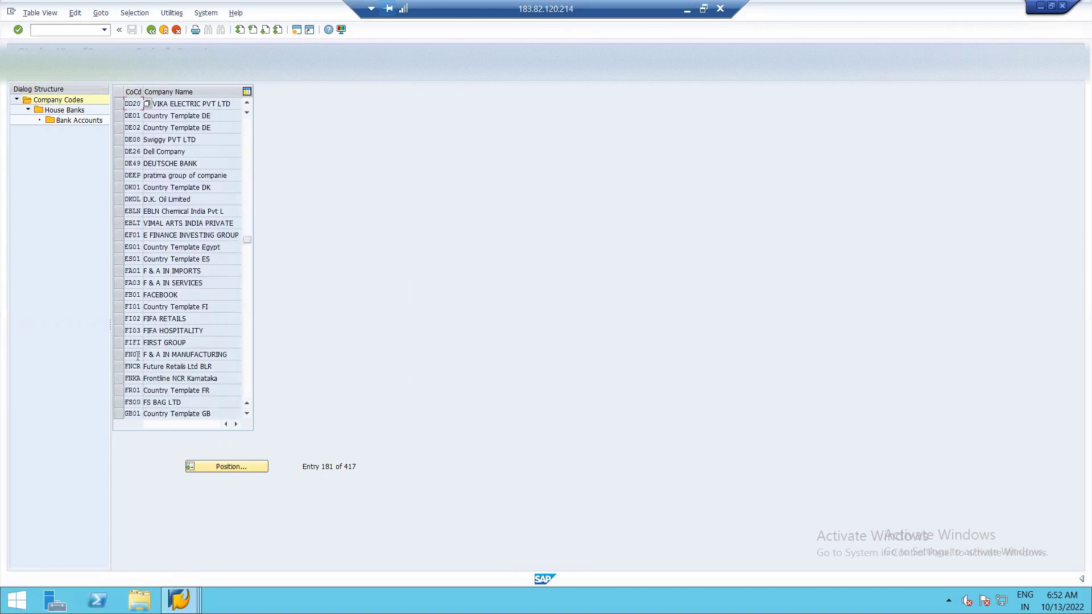
{"action": "left_click", "coordinate": [163, 322]}
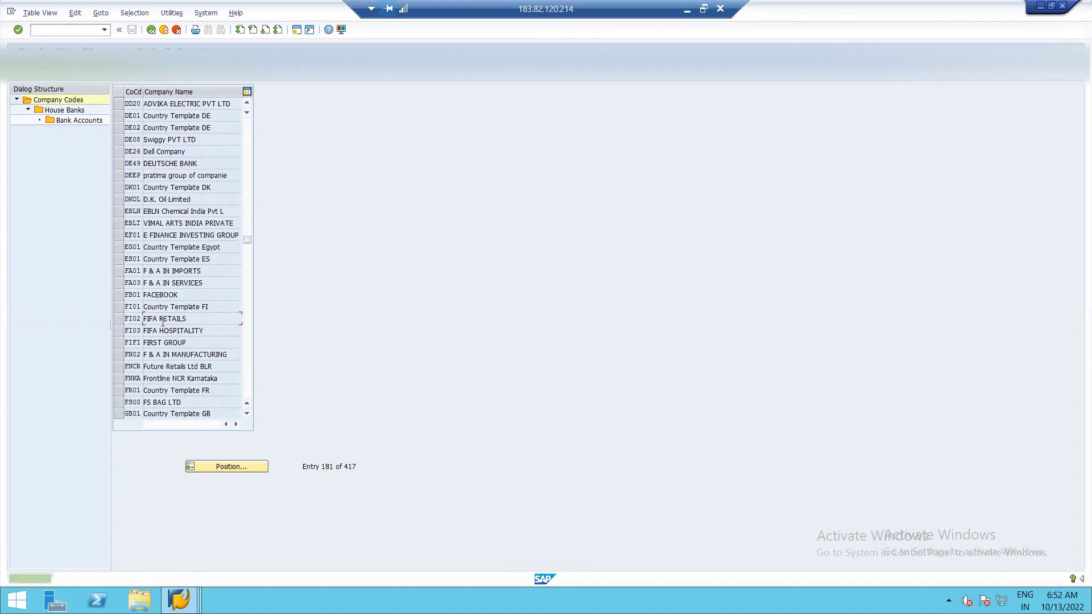
{"action": "left_click", "coordinate": [121, 316]}
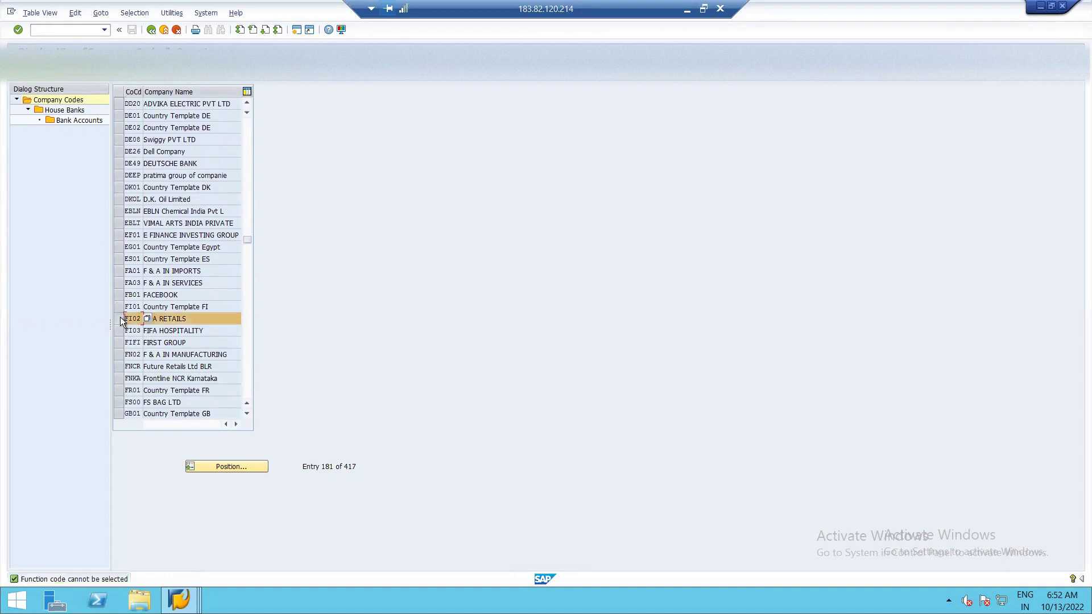
{"action": "double_click", "coordinate": [72, 111]}
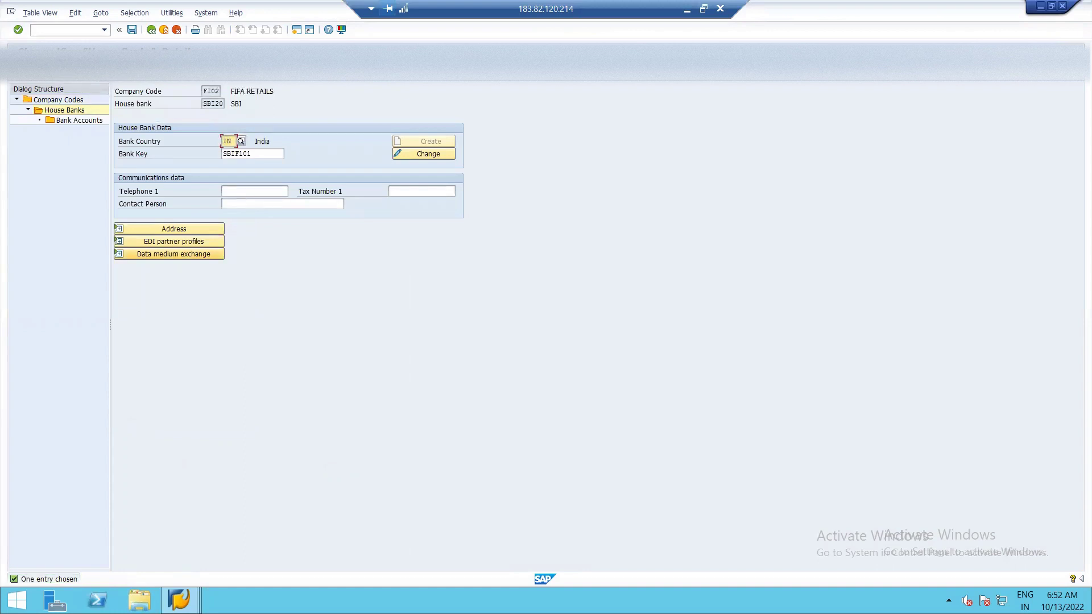
Step: Create a new house bank entry named HDFC2 with bank country IN
{"action": "key", "text": "F5"}
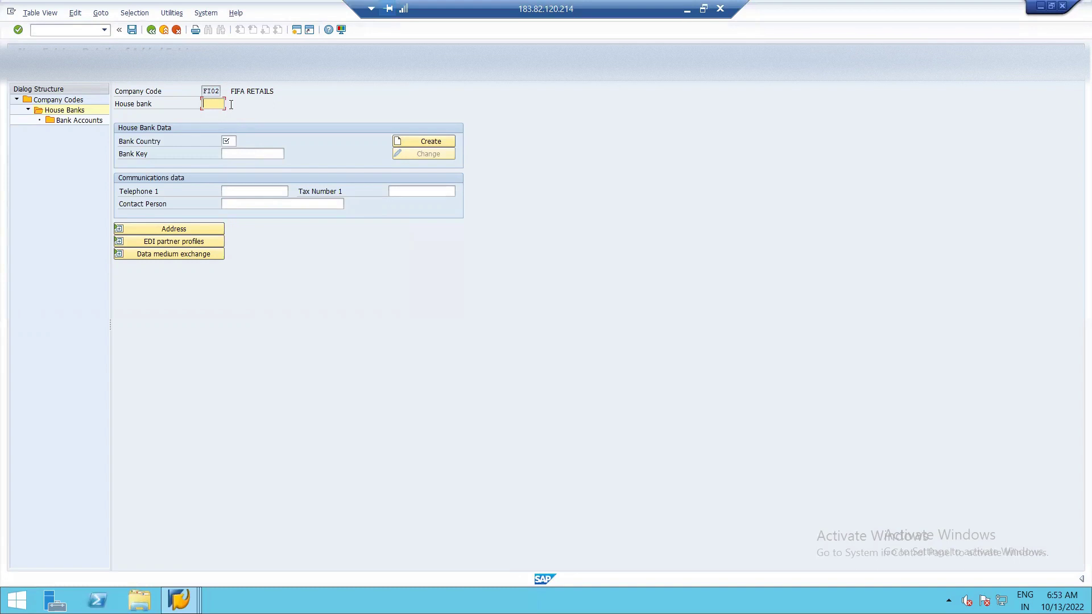
{"action": "type", "text": "F"}
{"action": "key", "text": "BackSpace"}
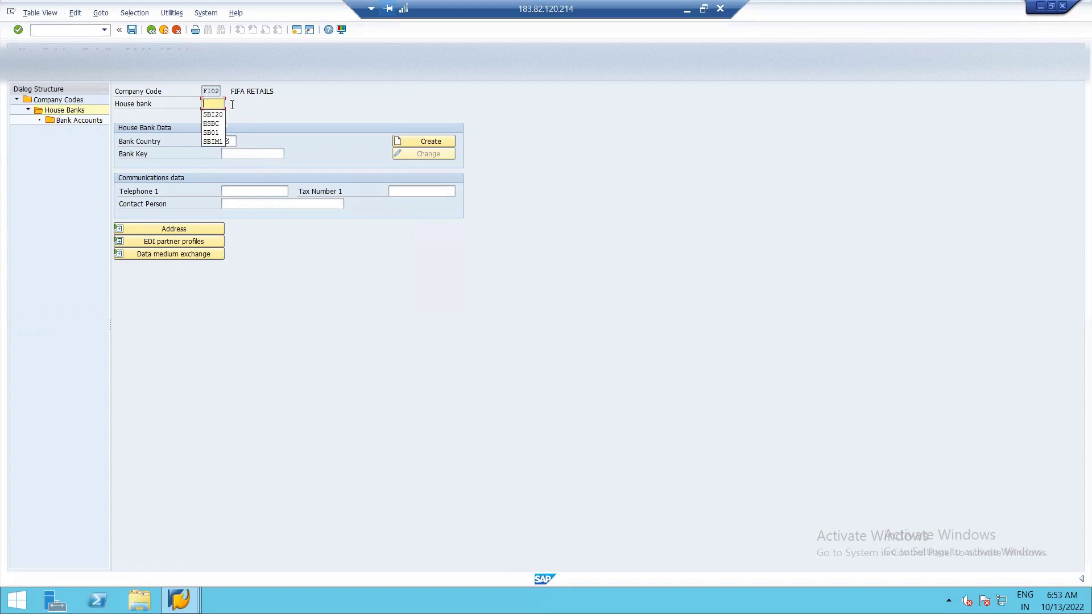
{"action": "type", "text": "HDF"}
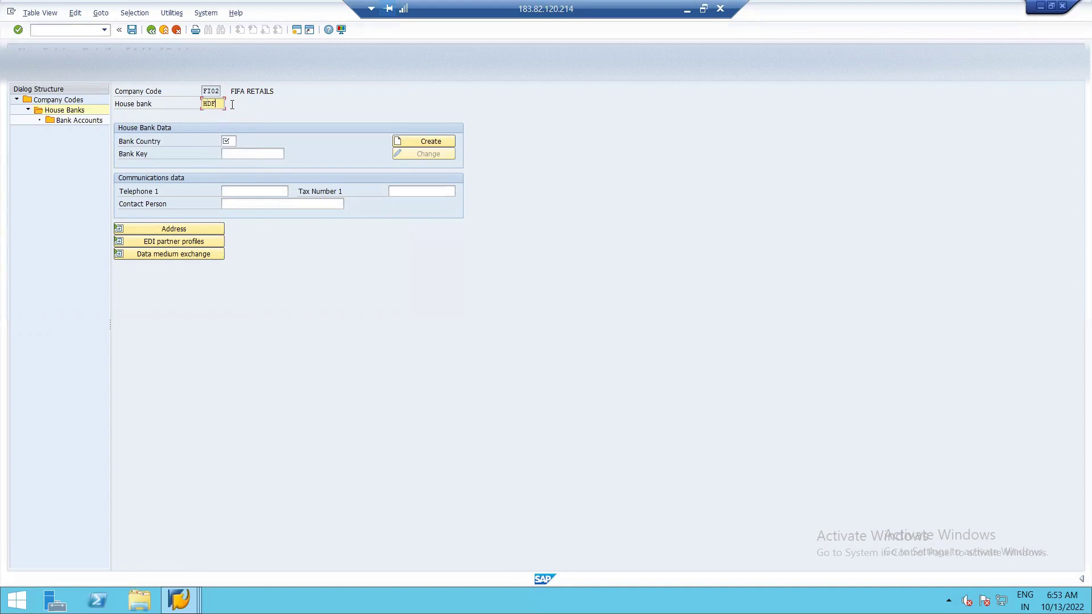
{"action": "type", "text": "C2"}
{"action": "left_click", "coordinate": [234, 140]}
{"action": "type", "text": "IN"}
{"action": "left_click", "coordinate": [256, 160]}
{"action": "left_click", "coordinate": [253, 154]}
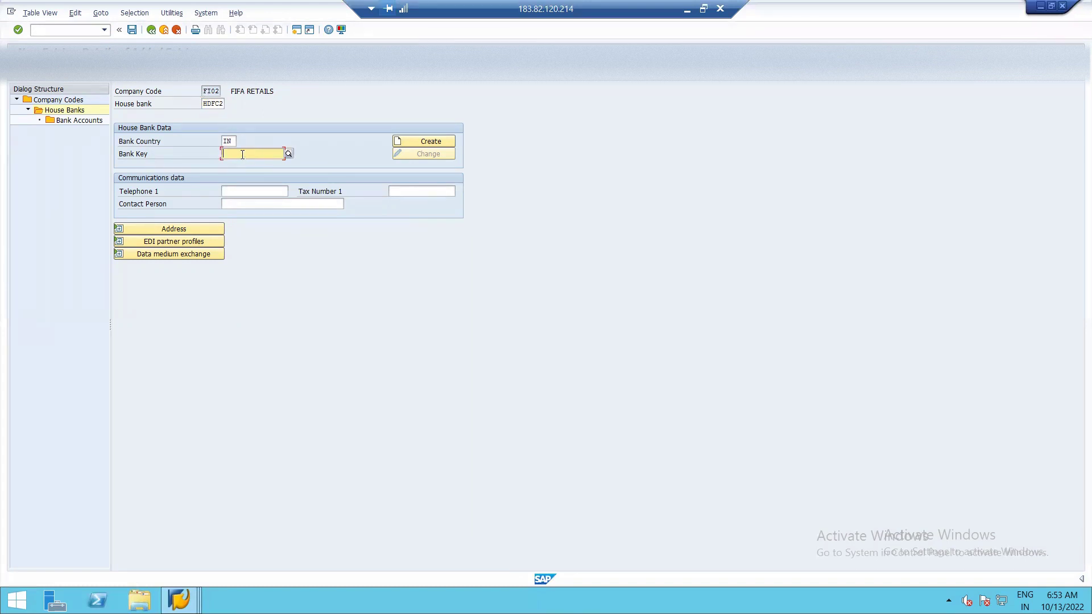
{"action": "left_click", "coordinate": [288, 154]}
{"action": "left_click", "coordinate": [331, 117]}
{"action": "type", "text": "HDFC"}
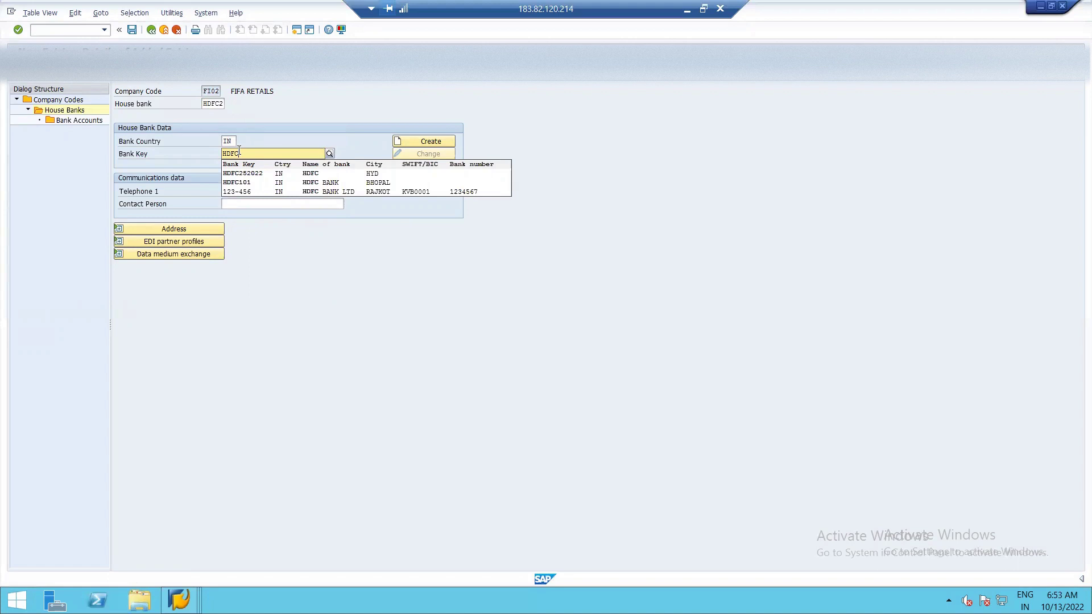
{"action": "key", "text": "Down"}
{"action": "key", "text": "Down"}
{"action": "key", "text": "Down"}
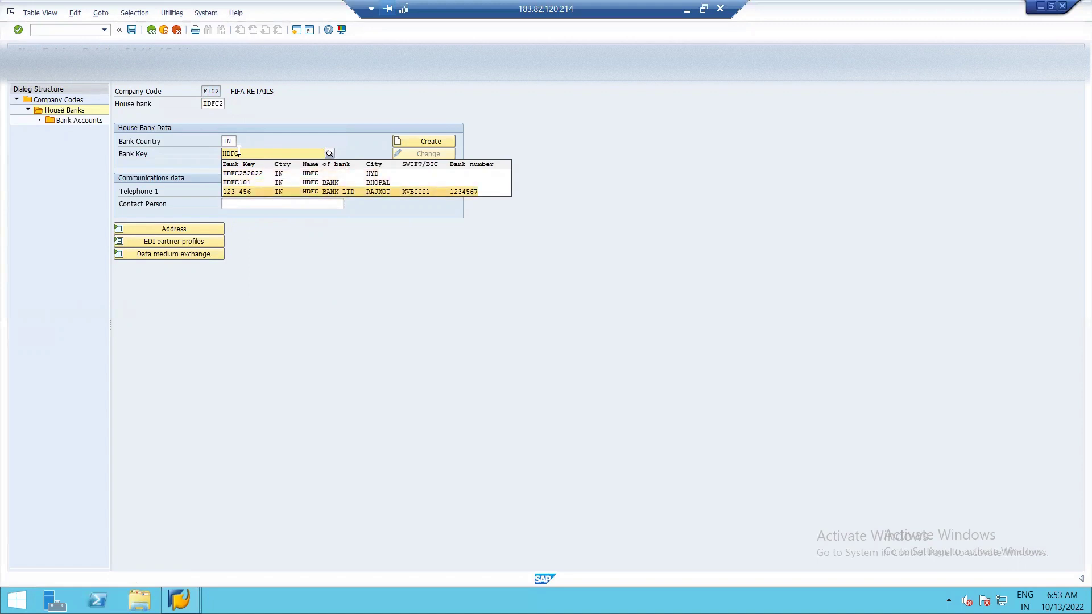
{"action": "key", "text": "Return"}
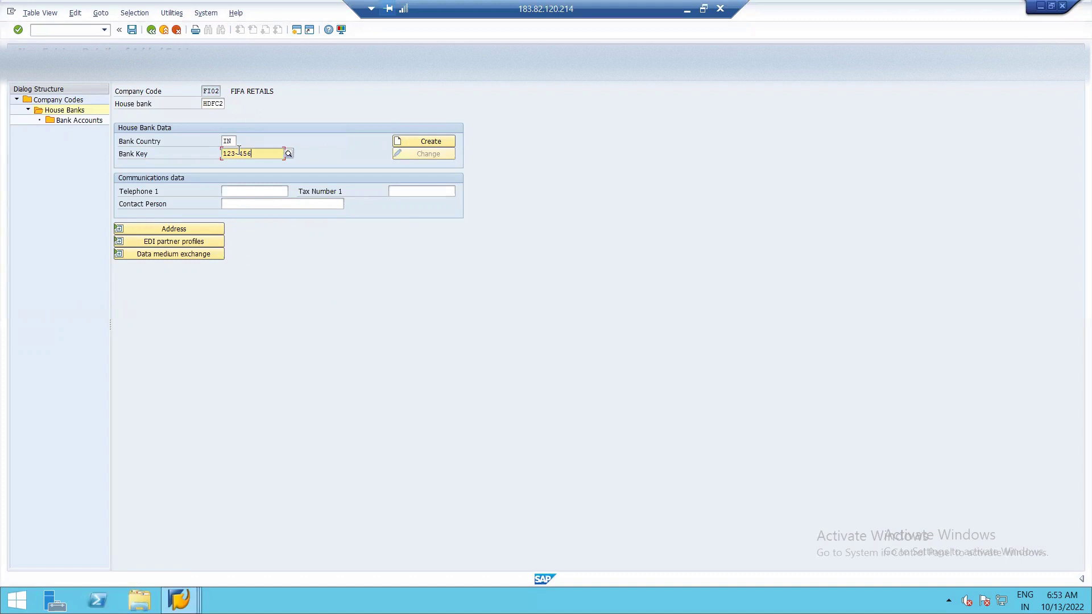
{"action": "key", "text": "BackSpace"}
{"action": "key", "text": "BackSpace"}
{"action": "key", "text": "BackSpace"}
{"action": "key", "text": "BackSpace"}
{"action": "key", "text": "BackSpace"}
{"action": "key", "text": "BackSpace"}
{"action": "key", "text": "BackSpace"}
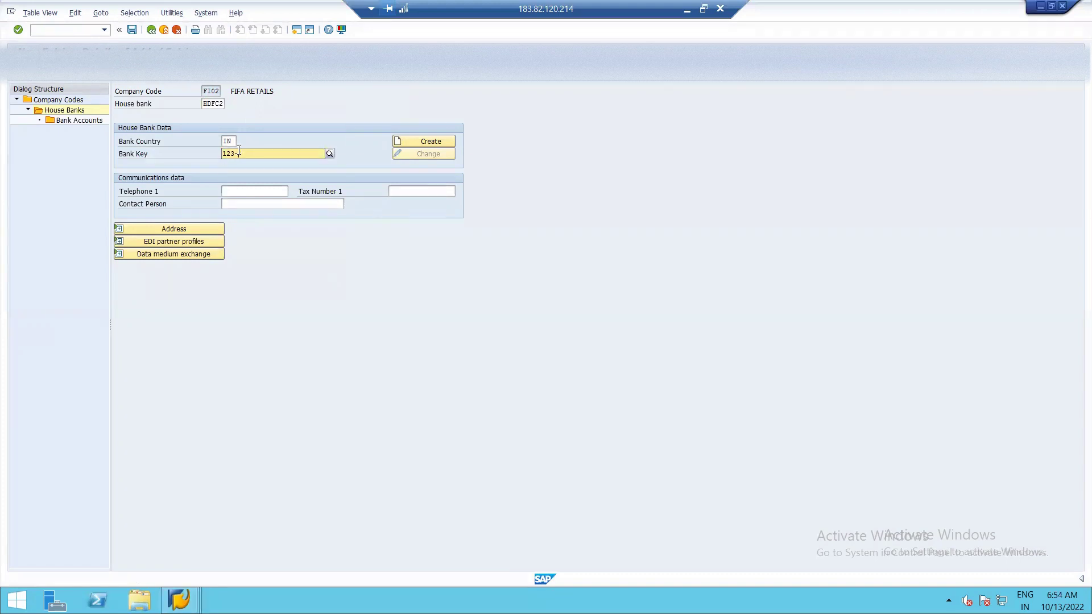
{"action": "type", "text": "1"}
{"action": "key", "text": "BackSpace"}
Step: Set the house bank's bank key to HDFC101 and save the entry under the proposed customizing request
{"action": "type", "text": "HDFC"}
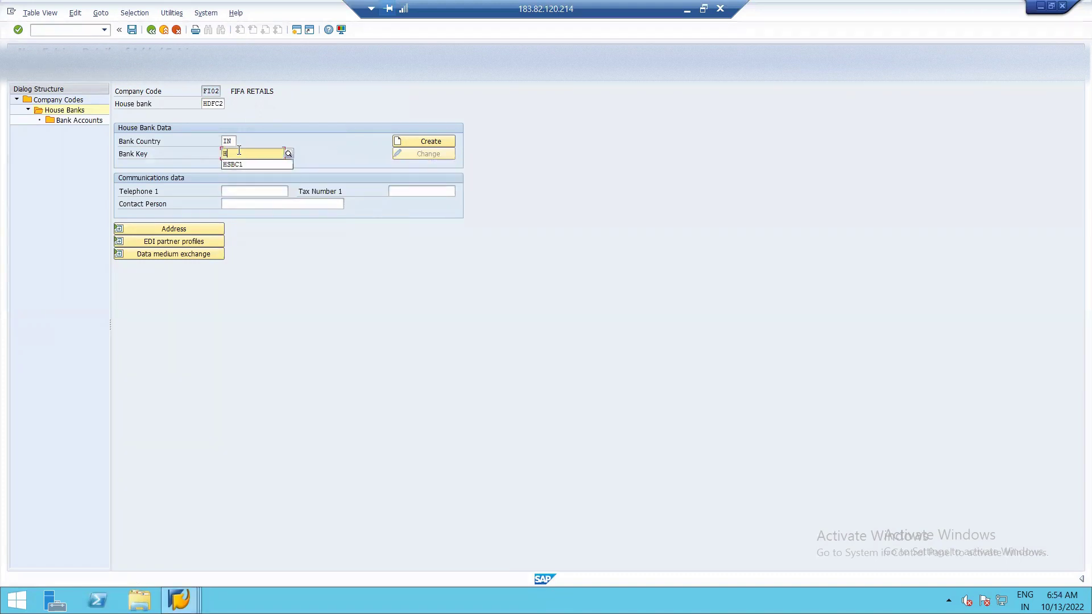
{"action": "key", "text": "Down"}
{"action": "key", "text": "Down"}
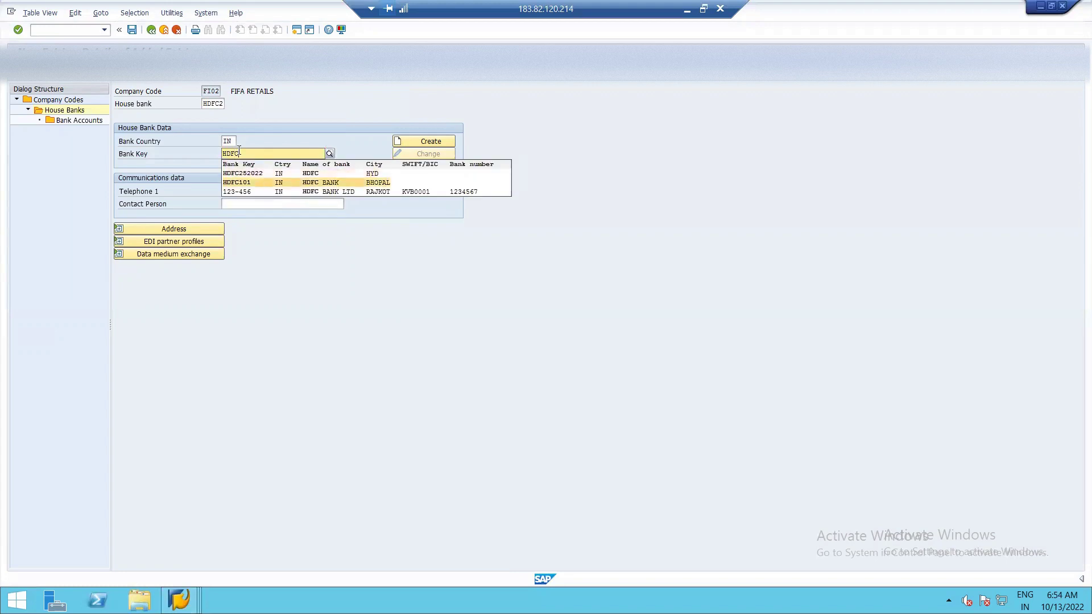
{"action": "key", "text": "Return"}
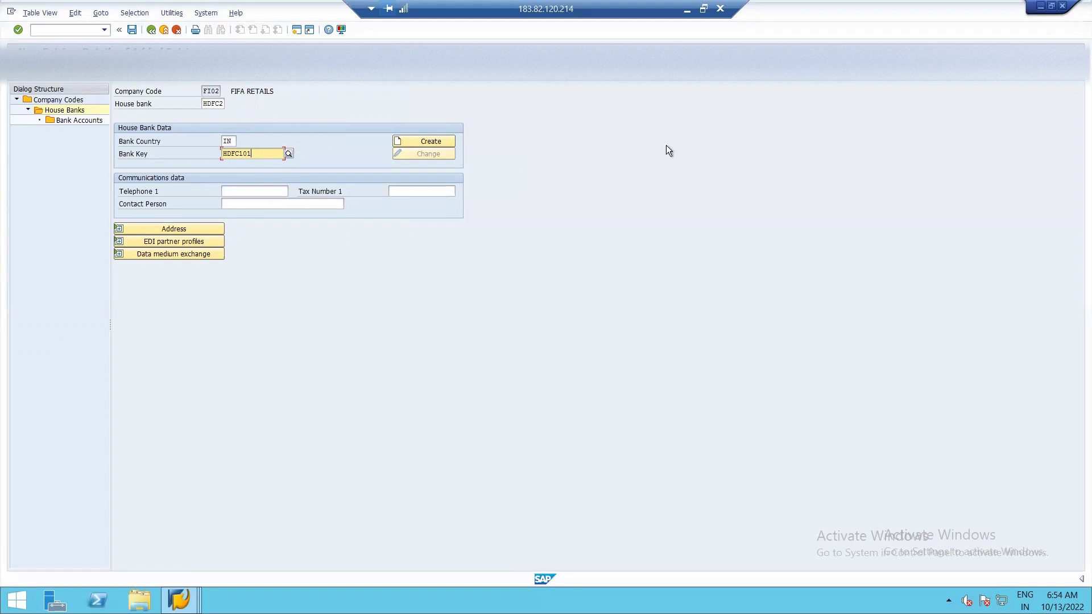
{"action": "left_click", "coordinate": [132, 31]}
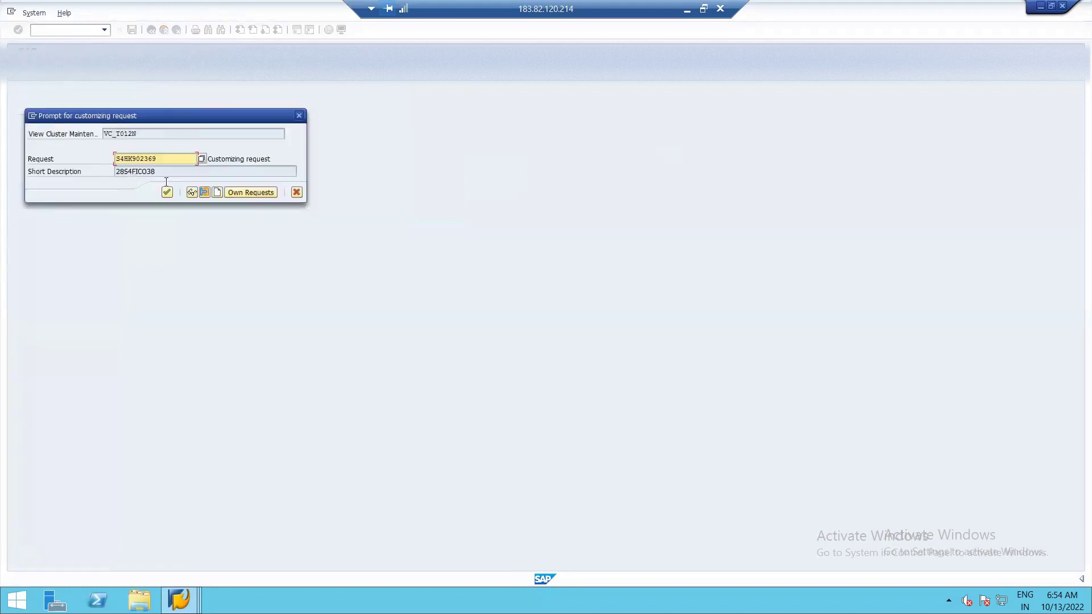
{"action": "left_click", "coordinate": [166, 192]}
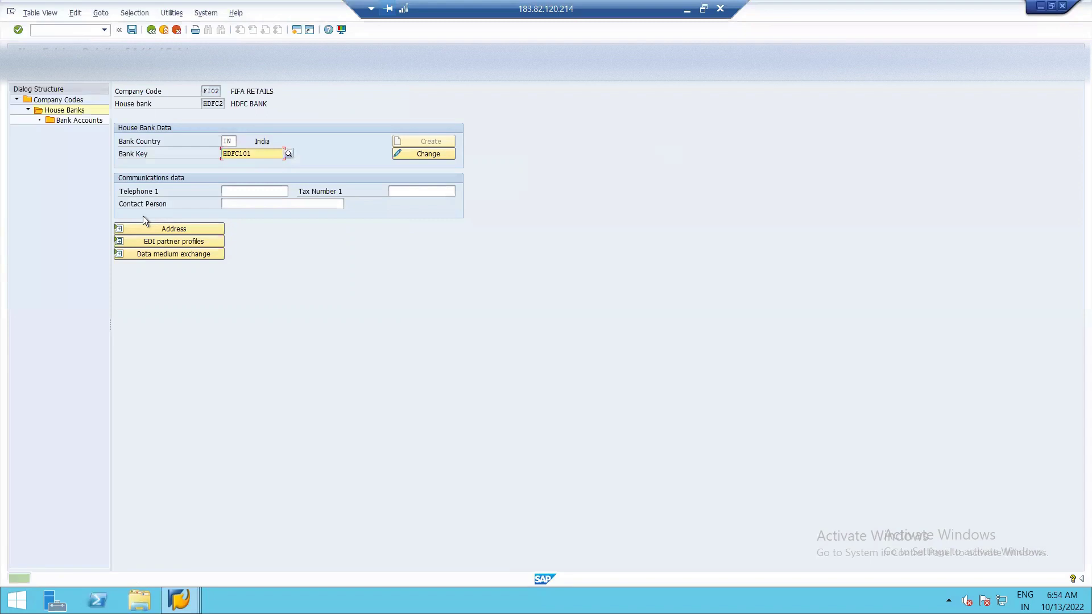
Step: Open the house bank's bank accounts and launch new bank account creation in the browser, continuing past the certificate warning
{"action": "double_click", "coordinate": [79, 121]}
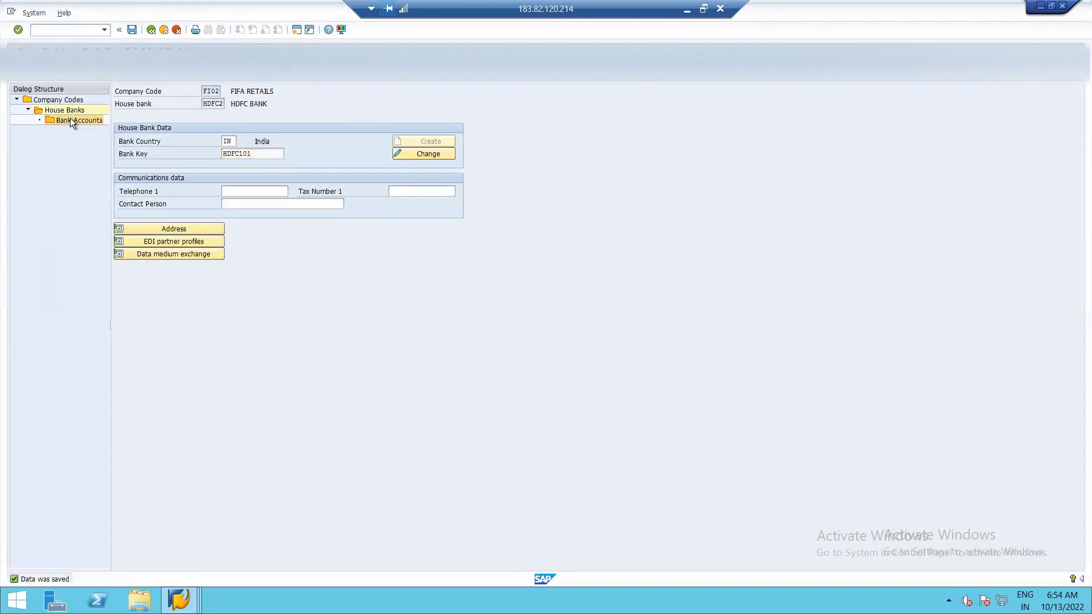
{"action": "left_click", "coordinate": [272, 317]}
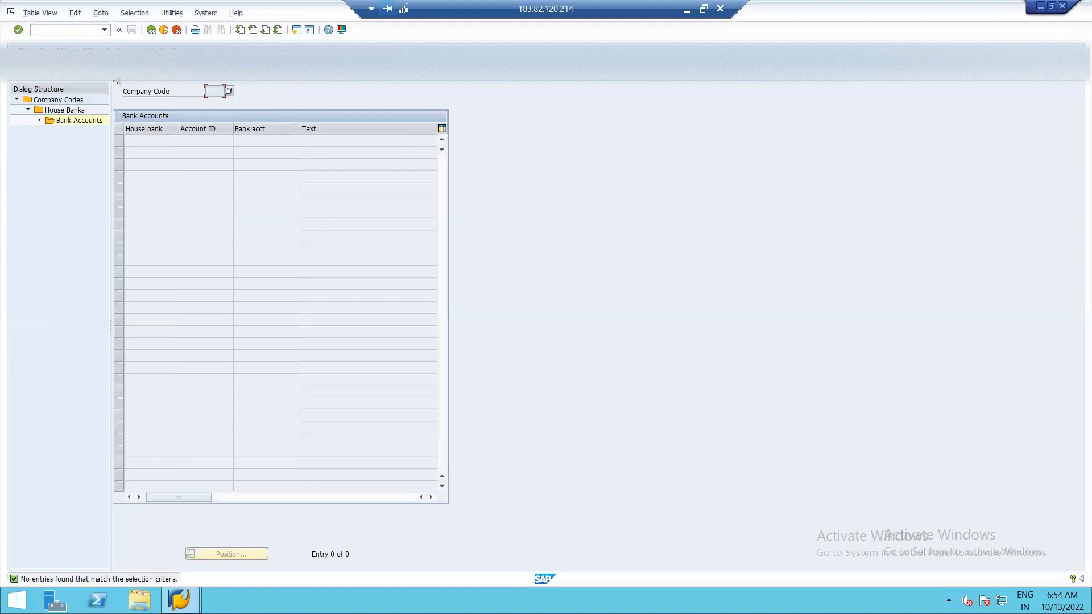
{"action": "left_click", "coordinate": [207, 91]}
{"action": "key", "text": "F1"}
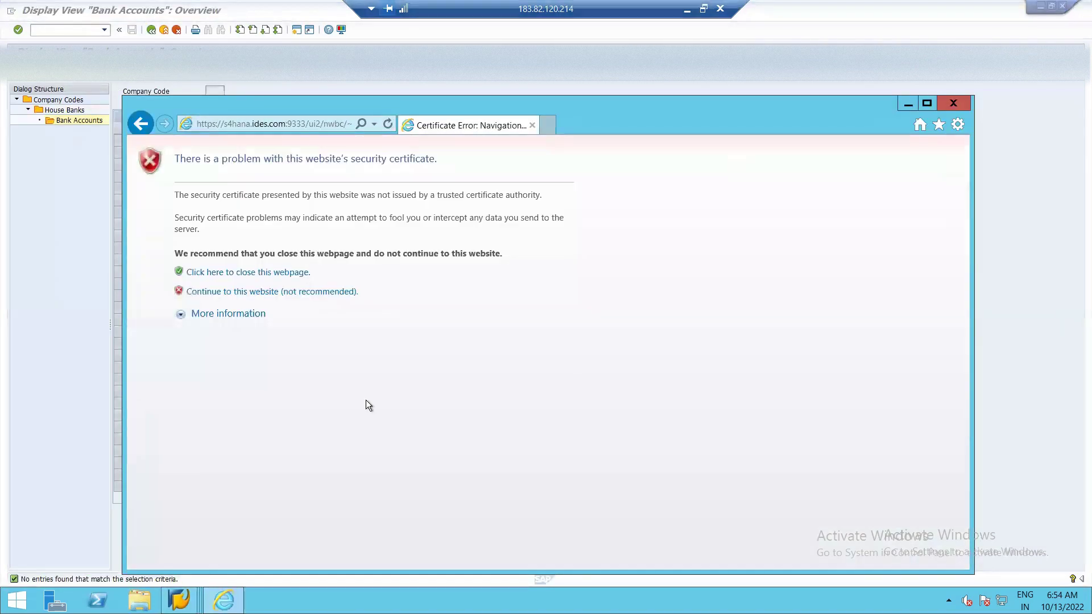
{"action": "left_click", "coordinate": [224, 291]}
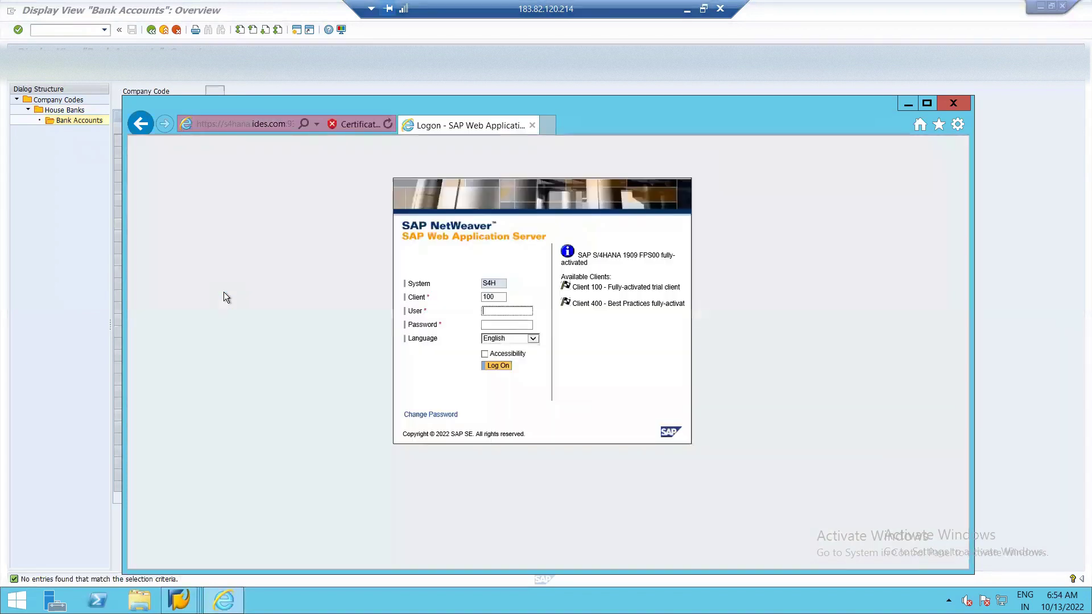
Step: Log on to SAP NetWeaver client 100 with the user name and account password, and maximize the New Bank Account window
{"action": "left_click", "coordinate": [498, 309]}
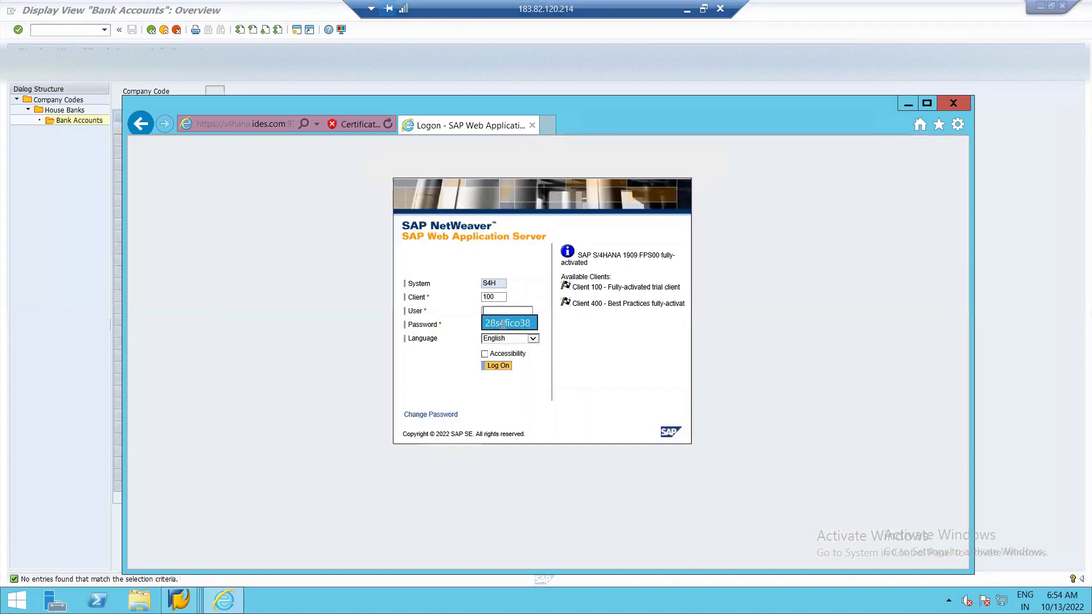
{"action": "left_click", "coordinate": [503, 324]}
{"action": "left_click", "coordinate": [505, 368]}
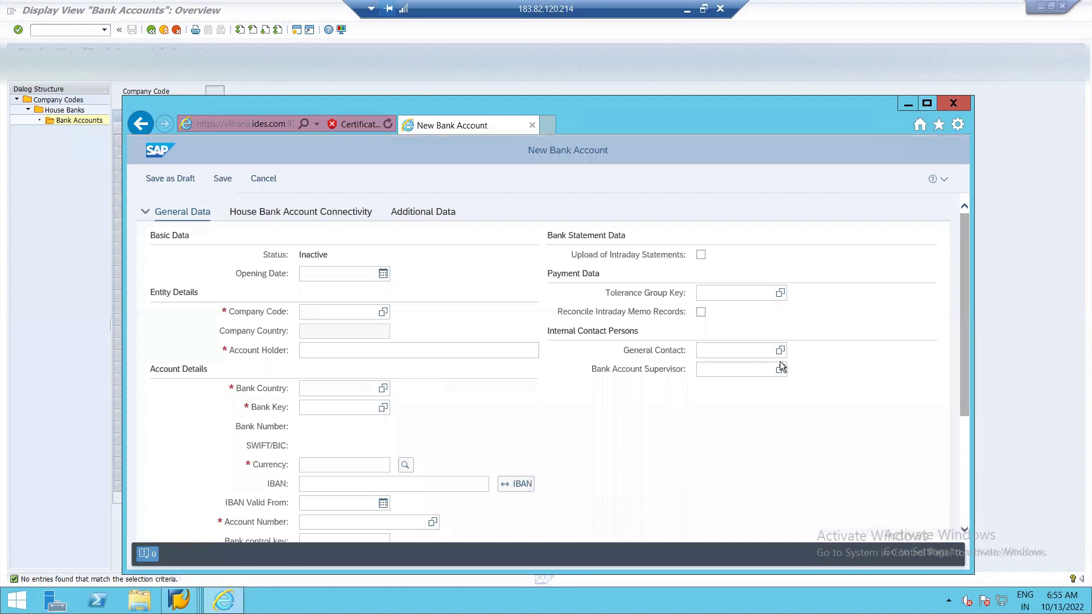
{"action": "left_click", "coordinate": [927, 103]}
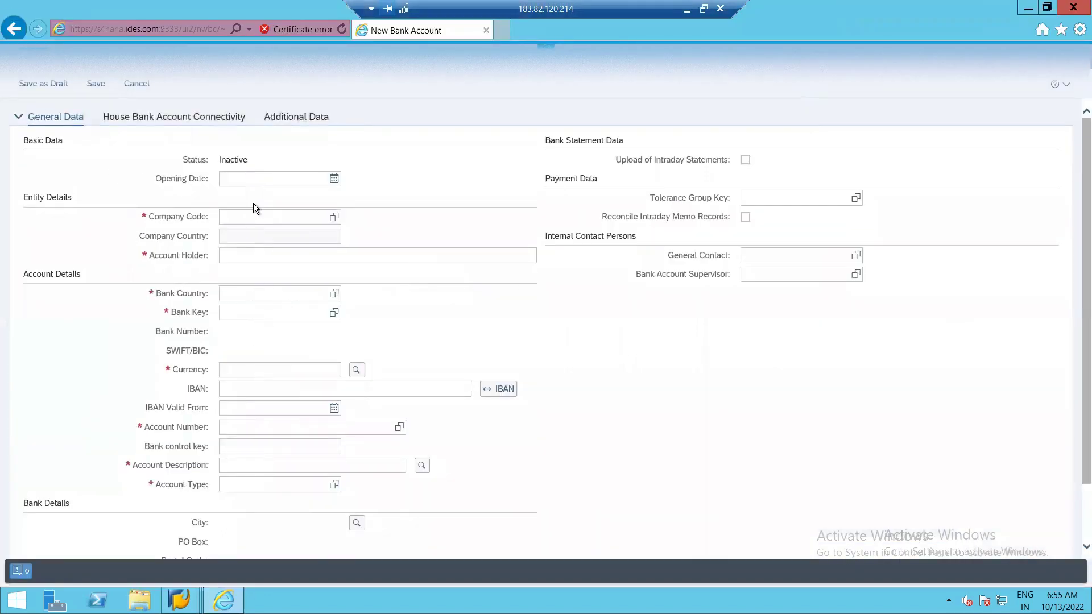
Step: Fill in the opening date 05.04.2022, company code FI02 and account holder FIFA RETAILS for the new bank account
{"action": "left_click", "coordinate": [255, 180]}
{"action": "type", "text": "05.04.2022"}
{"action": "left_click", "coordinate": [246, 217]}
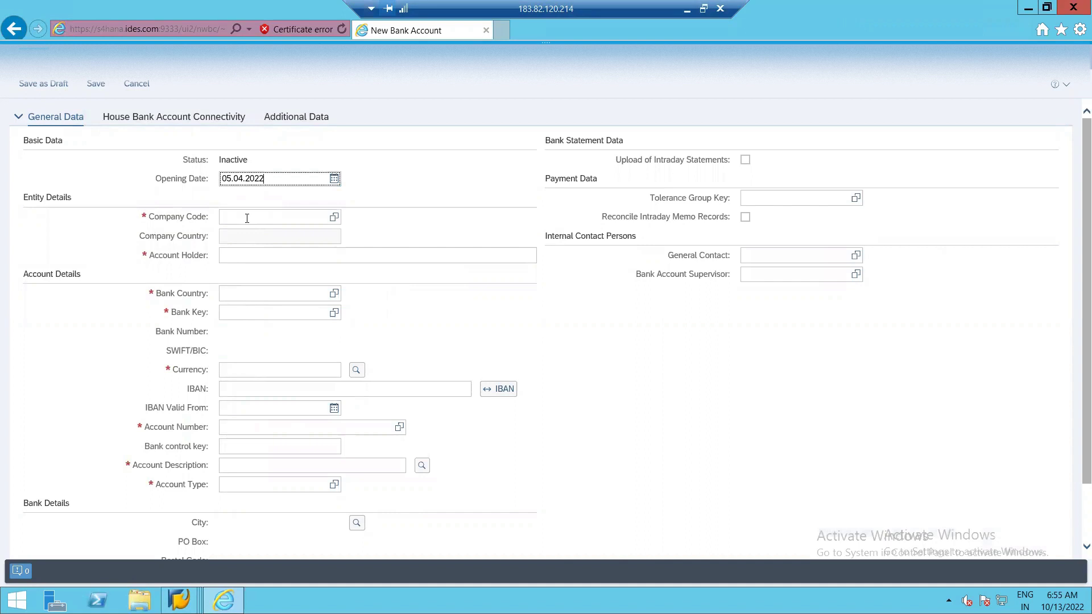
{"action": "type", "text": "FI02"}
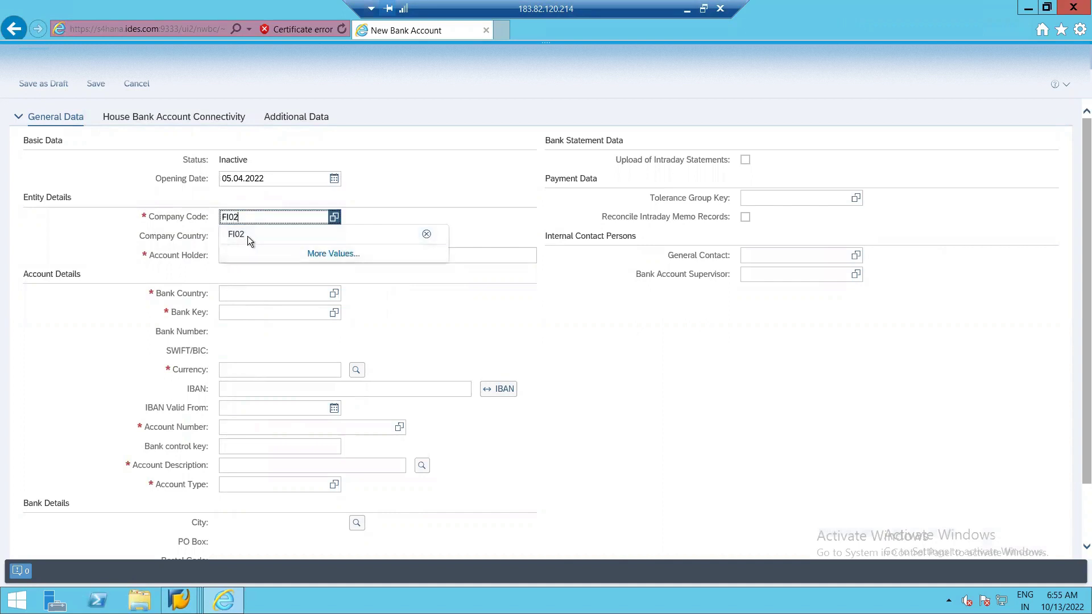
{"action": "left_click", "coordinate": [248, 237]}
{"action": "left_click", "coordinate": [231, 237]}
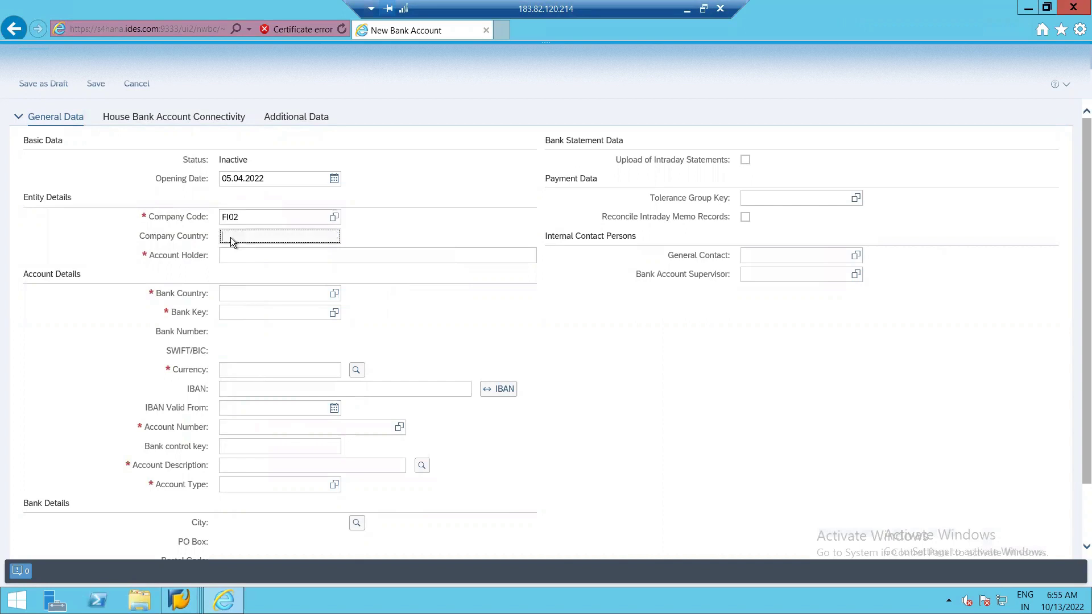
{"action": "left_click", "coordinate": [232, 256]}
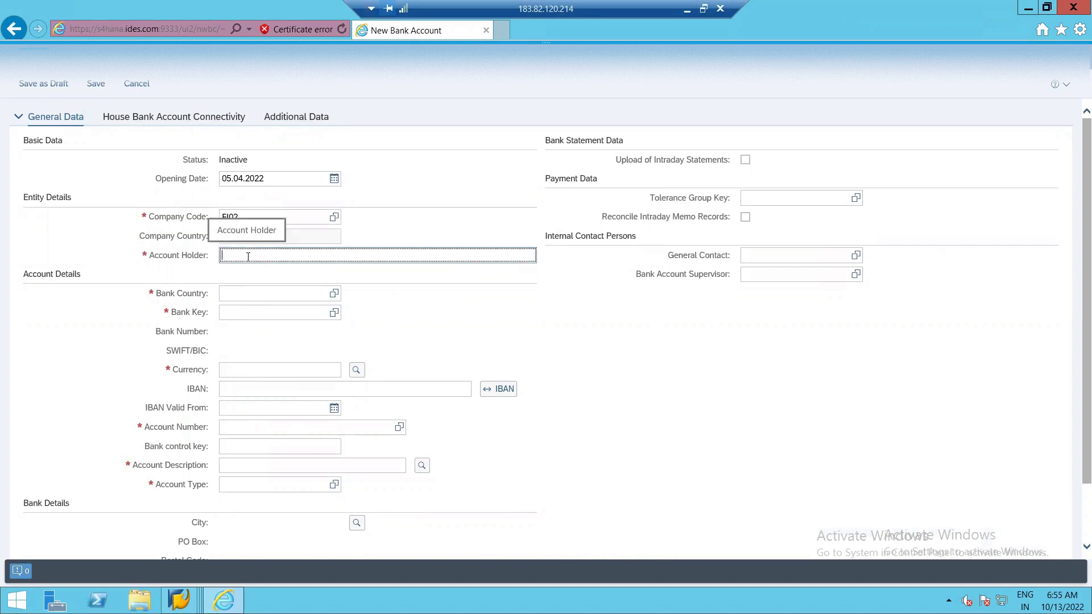
{"action": "type", "text": "FI"}
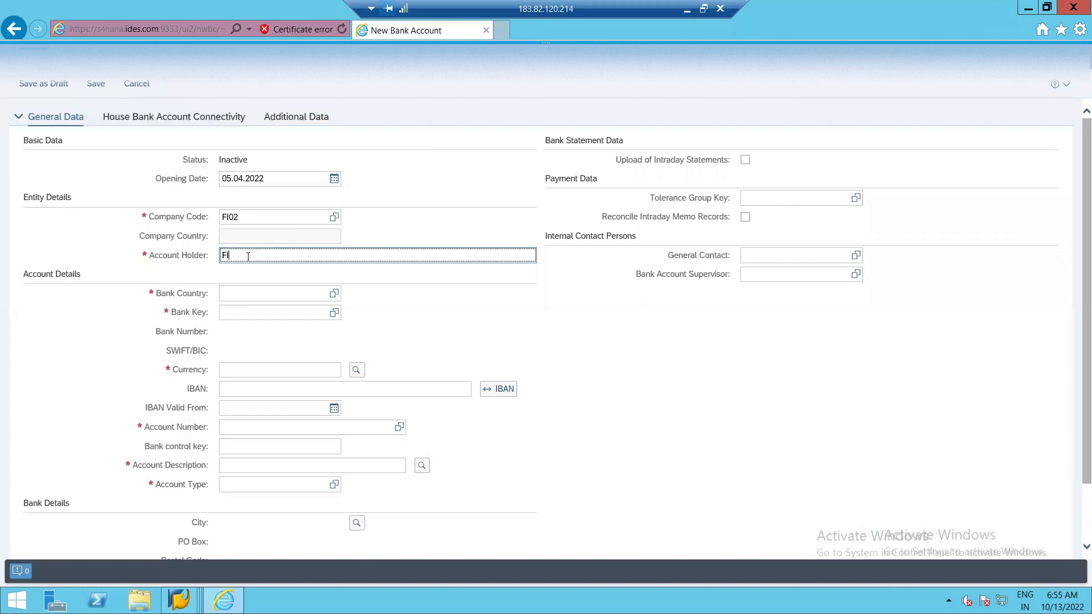
{"action": "type", "text": "FA RETAILS"}
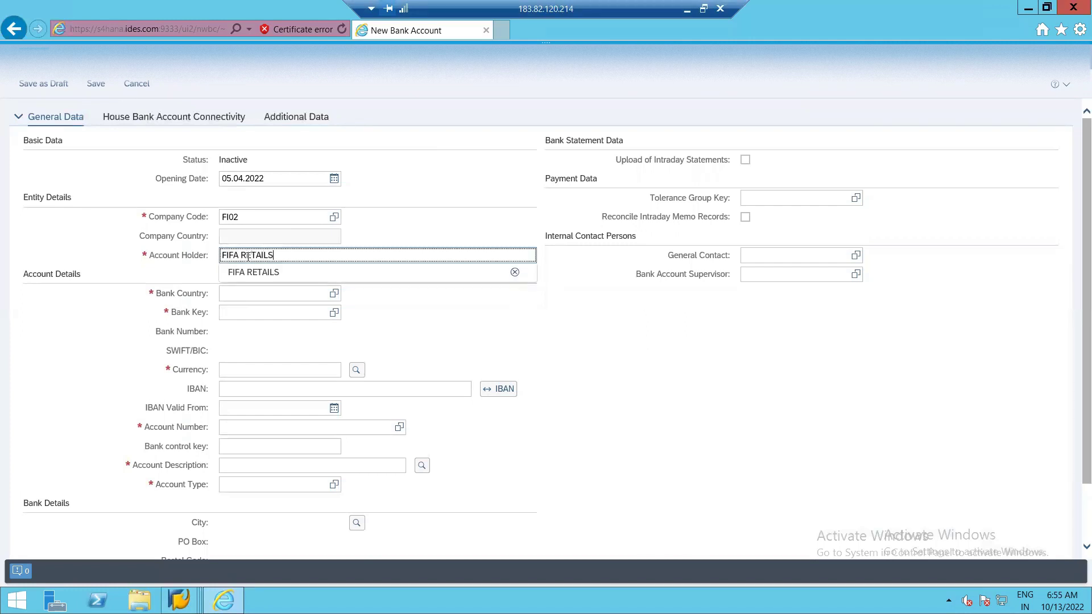
Step: Set the bank country to IN and the bank key to HDFC101 in the account details
{"action": "left_click", "coordinate": [232, 297]}
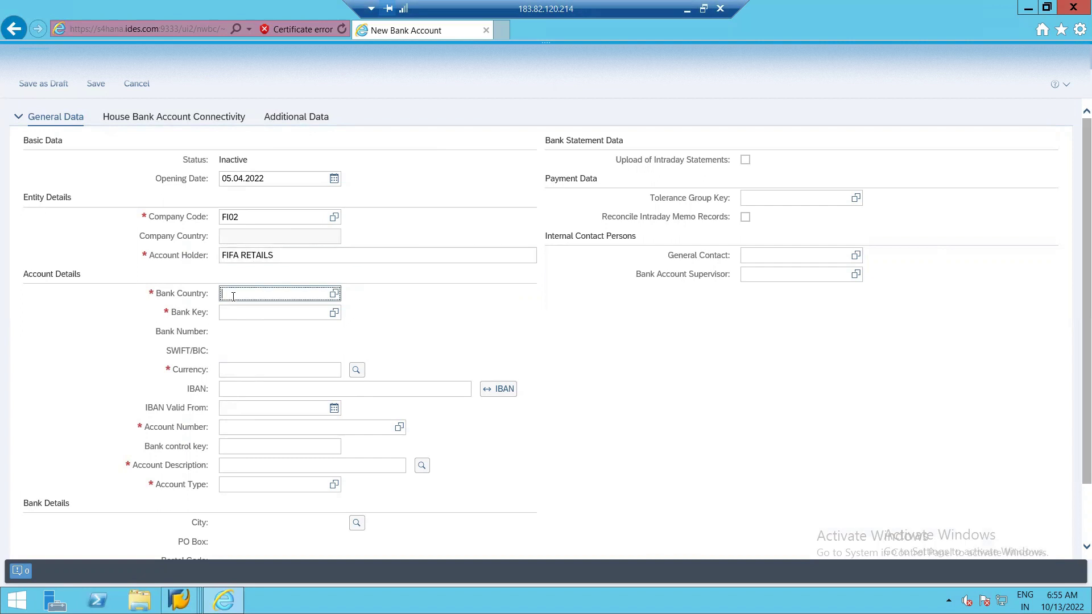
{"action": "type", "text": "IN"}
{"action": "key", "text": "BackSpace"}
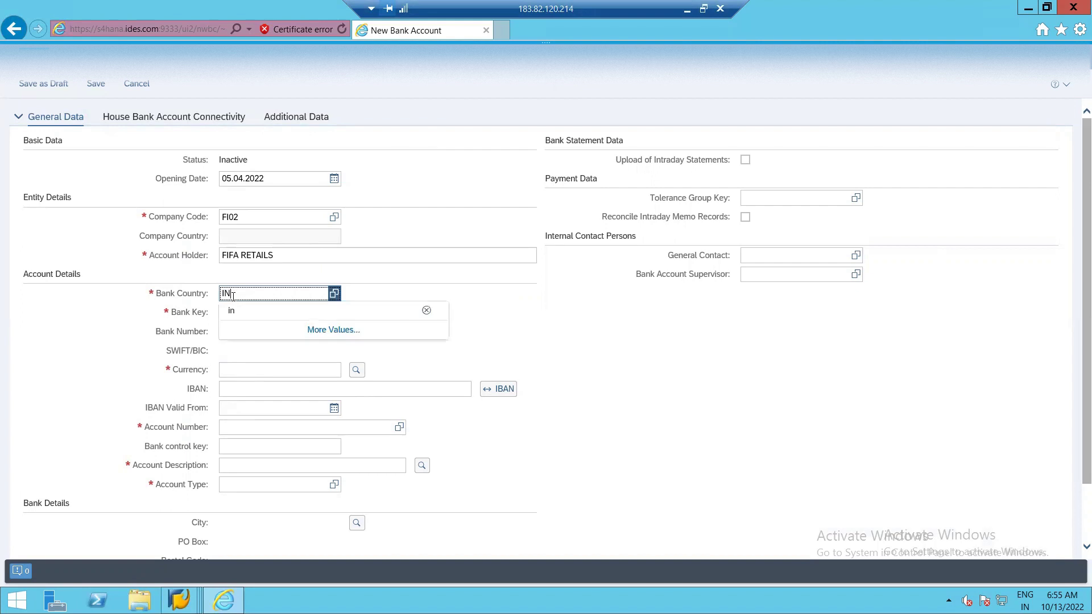
{"action": "left_click", "coordinate": [234, 313]}
{"action": "left_click", "coordinate": [233, 313]}
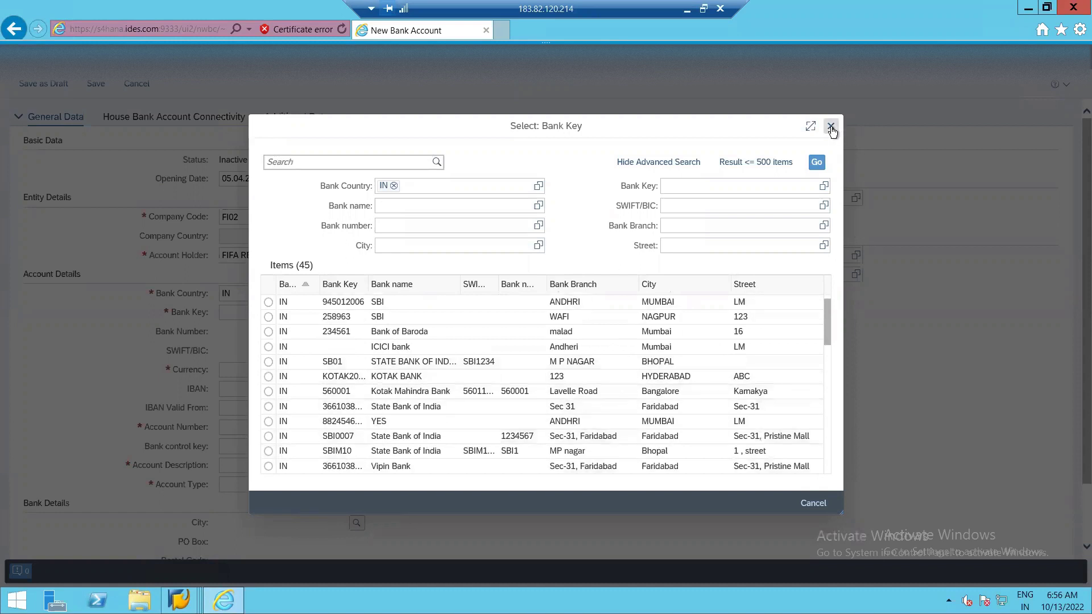
{"action": "key", "text": "Escape"}
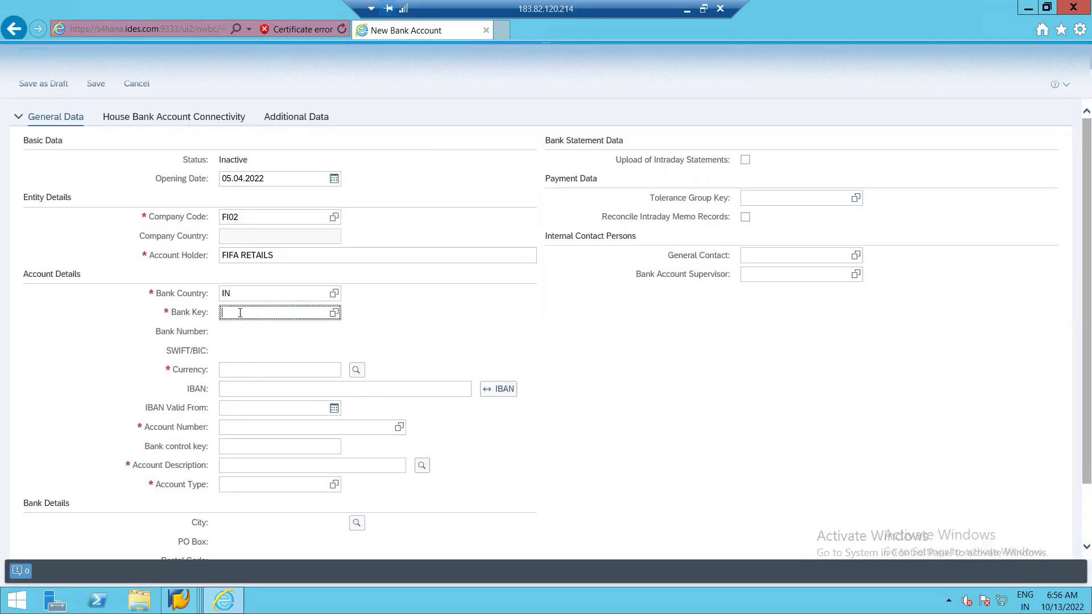
{"action": "type", "text": "HDFC101"}
Step: Set the account currency to INR and enter the bank account number
{"action": "left_click", "coordinate": [255, 370]}
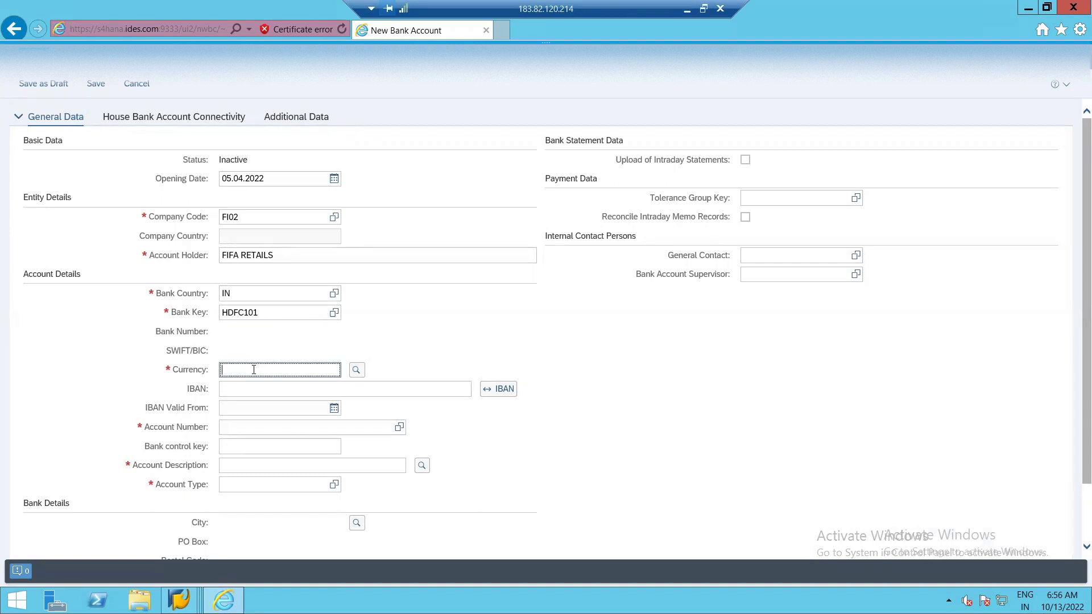
{"action": "type", "text": "INR"}
{"action": "left_click", "coordinate": [268, 409]}
{"action": "left_click", "coordinate": [254, 433]}
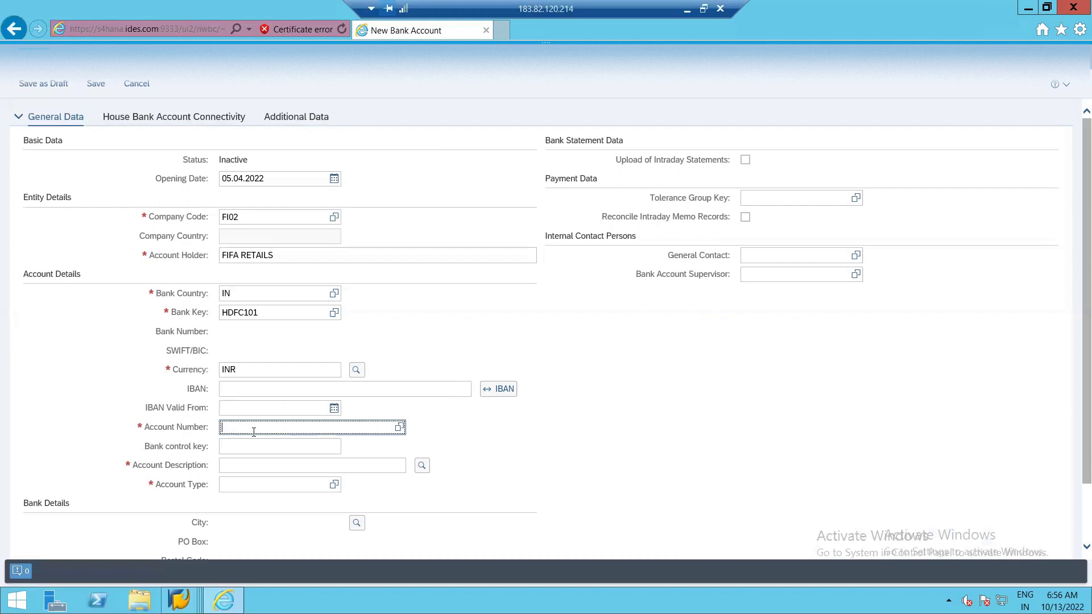
{"action": "type", "text": "G"}
{"action": "key", "text": "BackSpace"}
{"action": "type", "text": "HDFC2424"}
Step: Set the account description to HDFC_TRANS and choose account type 01, Current Account
{"action": "left_click", "coordinate": [245, 467]}
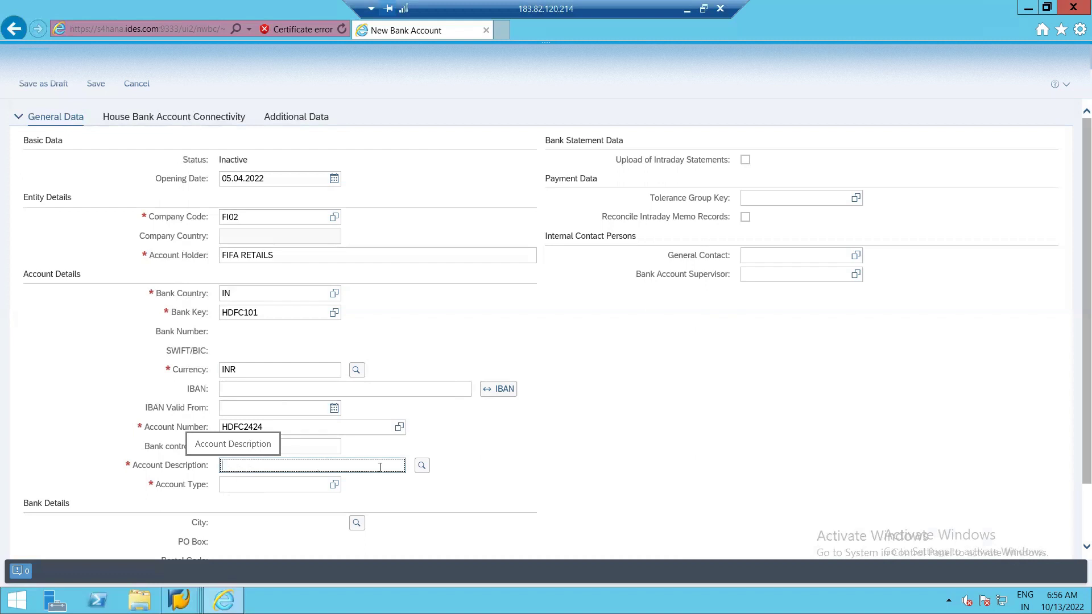
{"action": "left_click", "coordinate": [421, 466]}
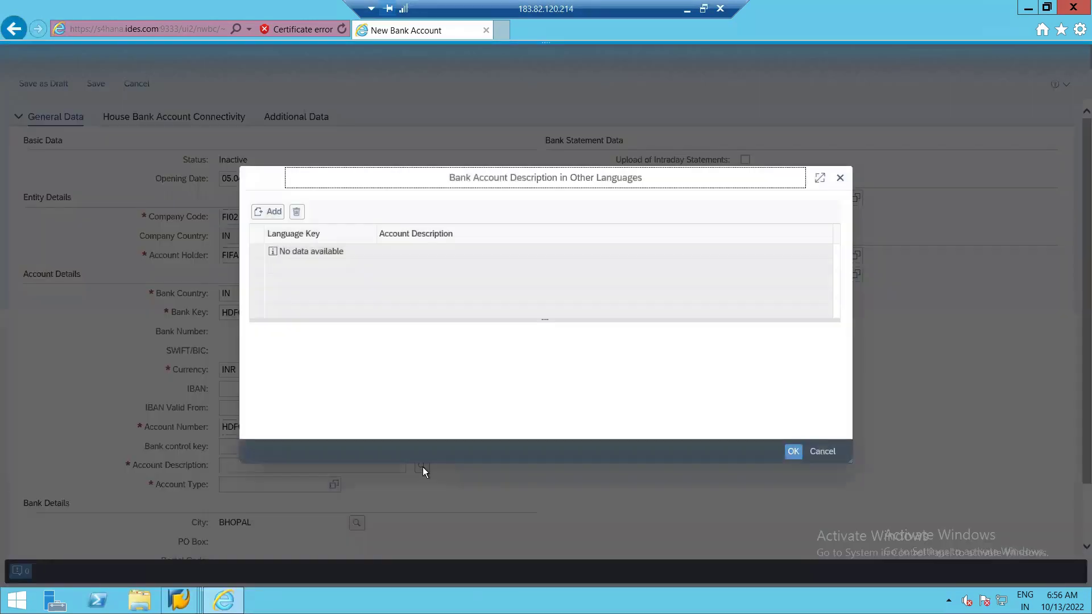
{"action": "left_click", "coordinate": [839, 179]}
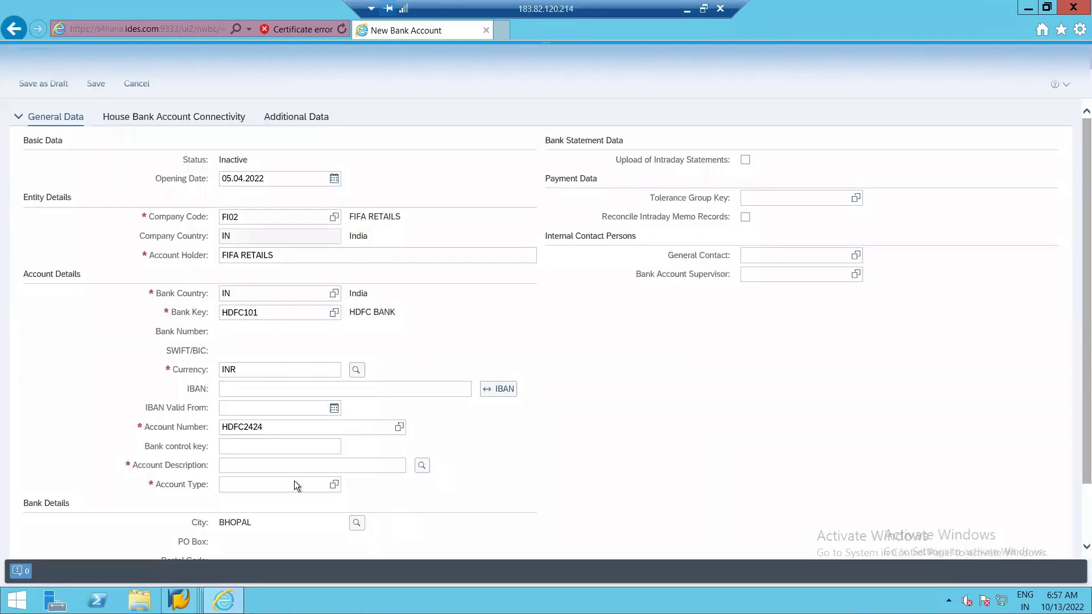
{"action": "left_click", "coordinate": [265, 465]}
{"action": "type", "text": "HD"}
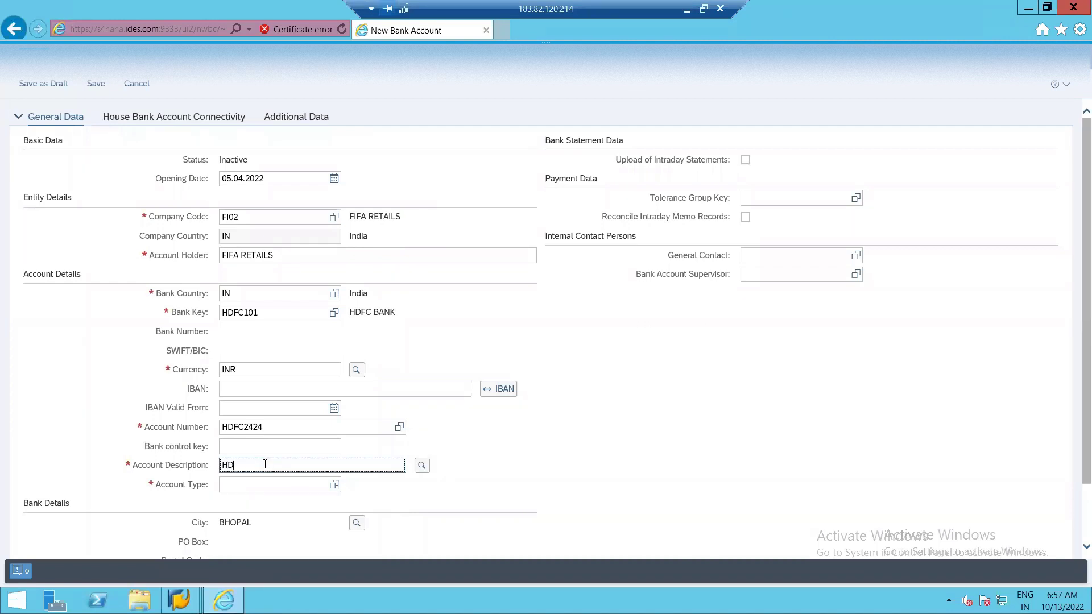
{"action": "type", "text": "FC_TRANS"}
{"action": "left_click", "coordinate": [270, 483]}
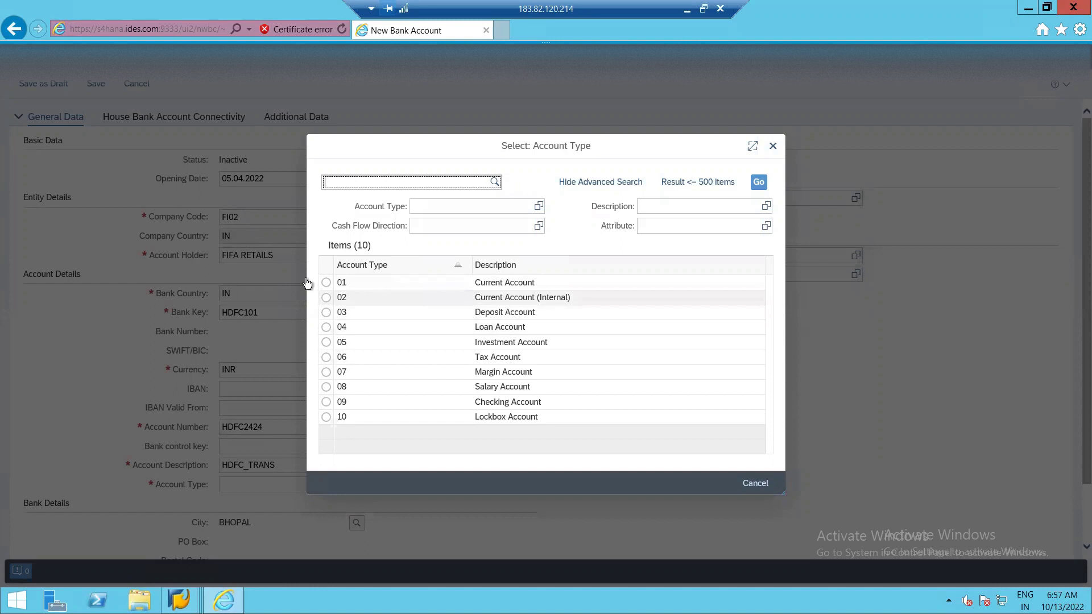
{"action": "left_click", "coordinate": [327, 282]}
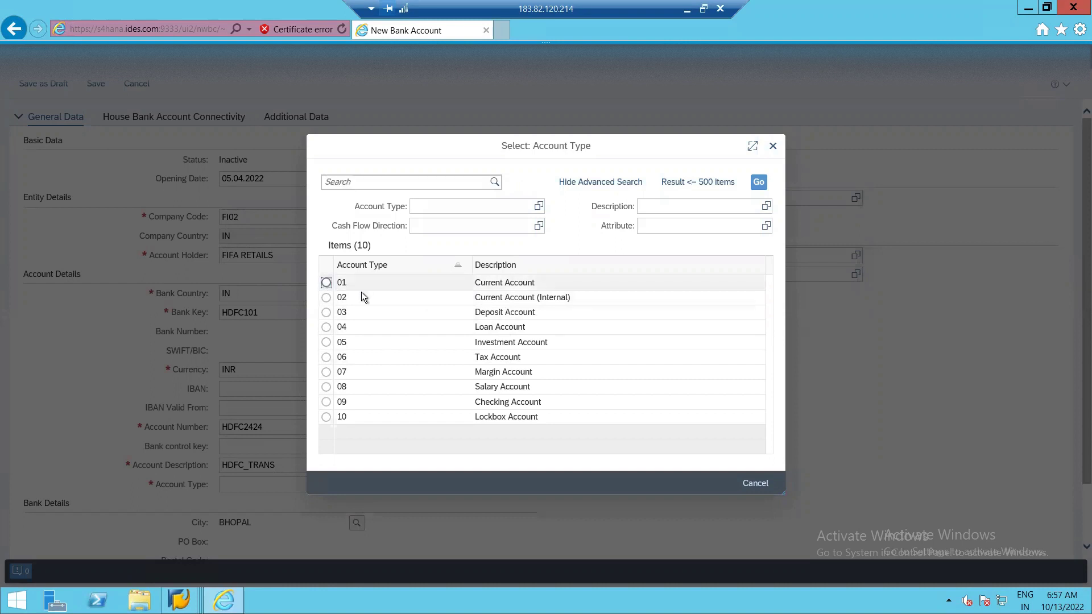
Step: Add a central-system house bank account entry to the new bank account's house bank account connectivity
{"action": "scroll", "coordinate": [476, 486], "scroll_direction": "down", "scroll_amount": 1}
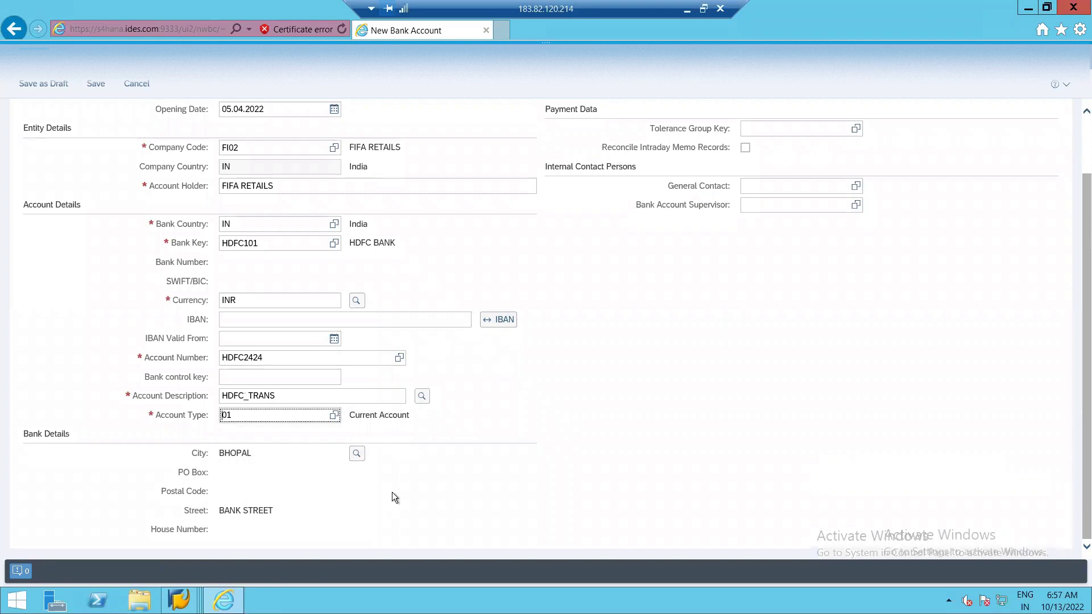
{"action": "scroll", "coordinate": [392, 493], "scroll_direction": "up", "scroll_amount": 1}
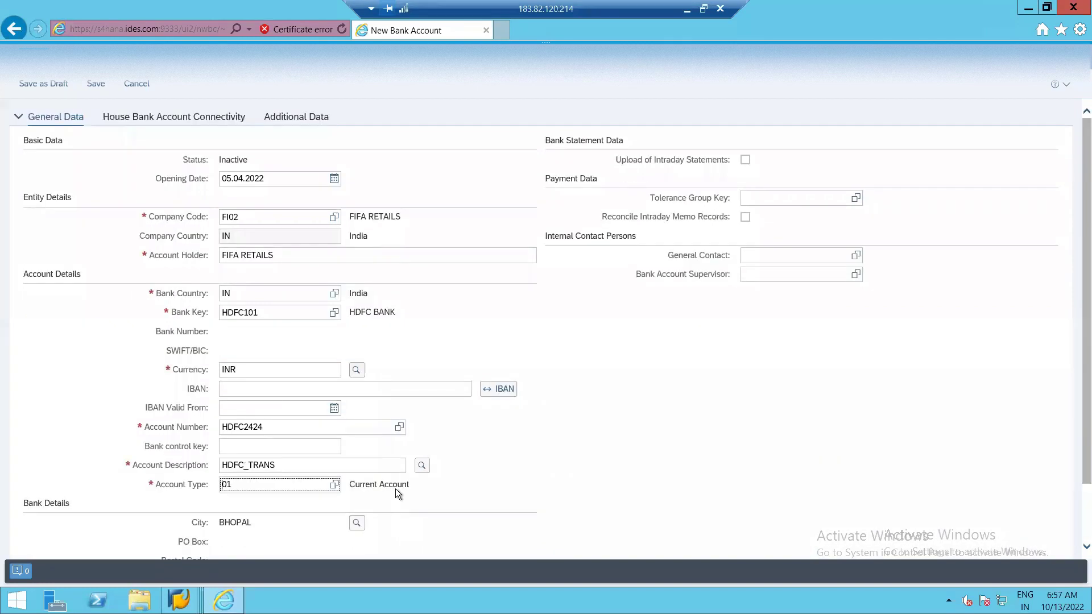
{"action": "left_click", "coordinate": [202, 118]}
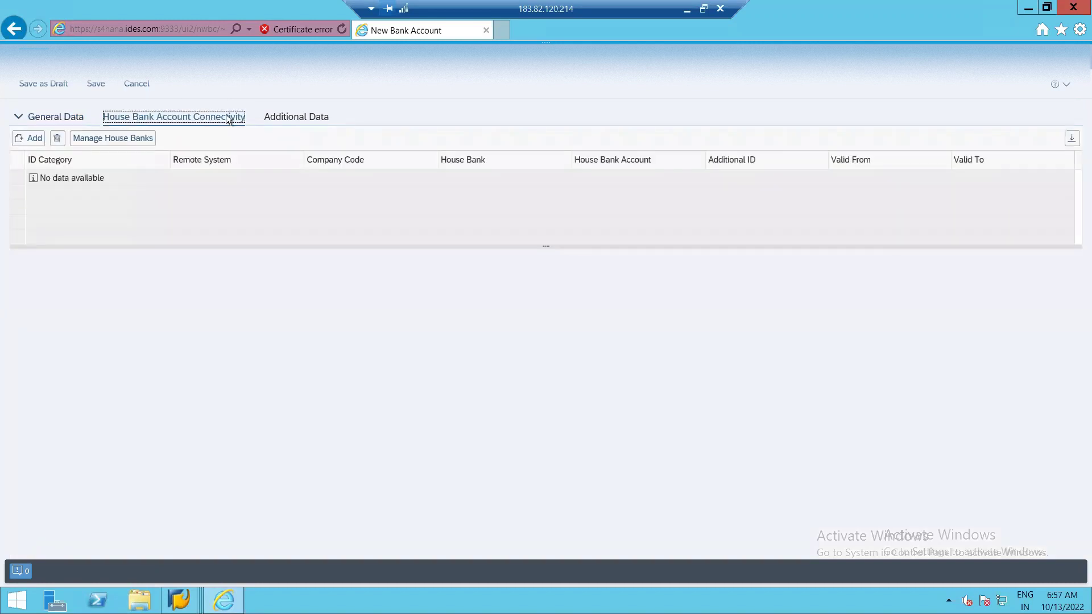
{"action": "left_click", "coordinate": [32, 140]}
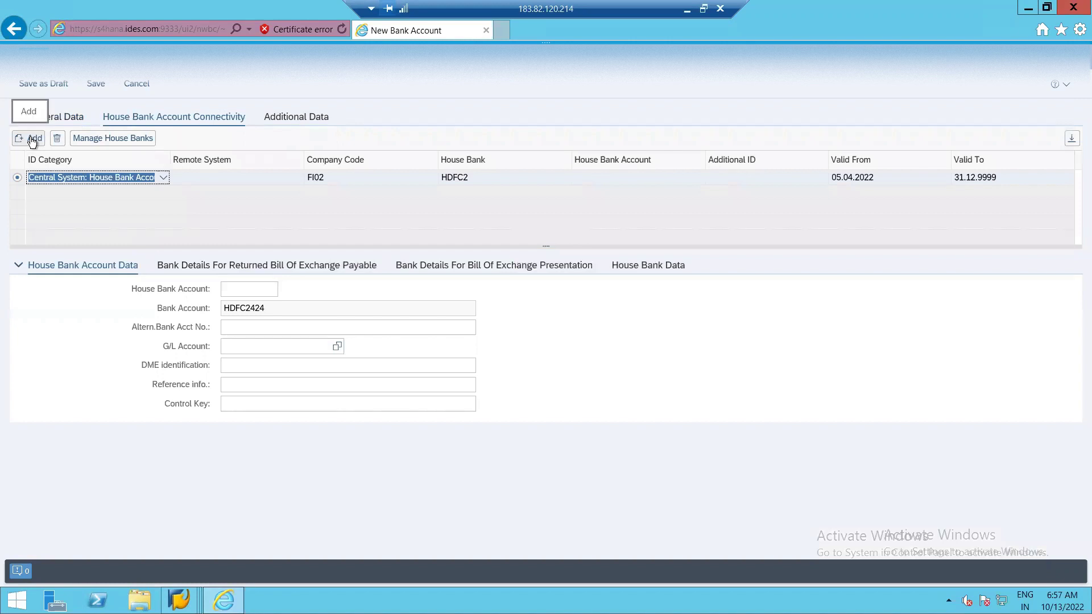
Step: Set the house bank account ID to PMTRC in the house bank account data
{"action": "left_click", "coordinate": [248, 291]}
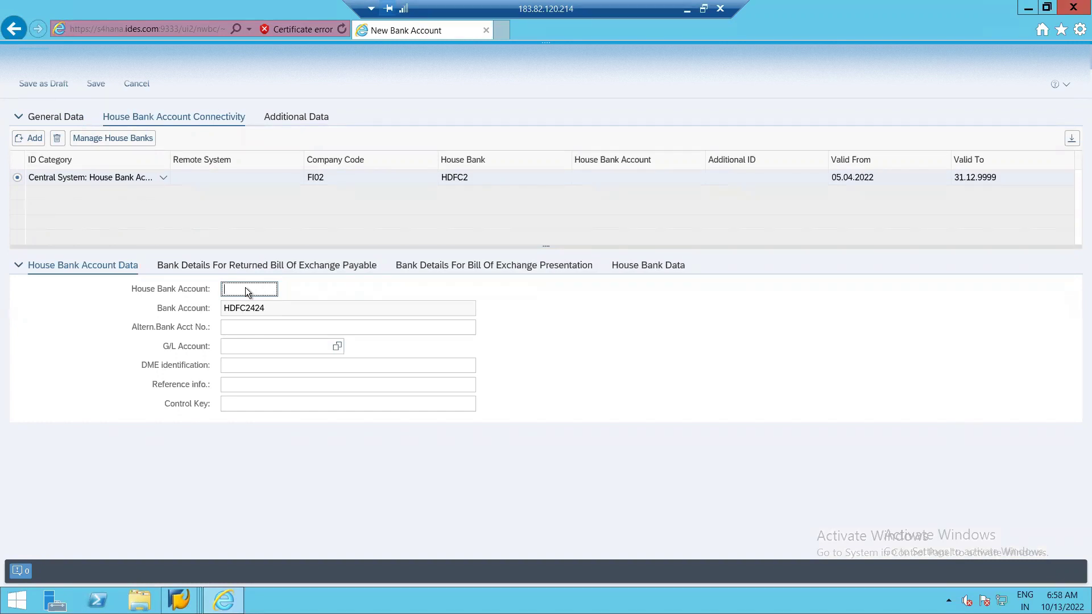
{"action": "type", "text": "PMTT"}
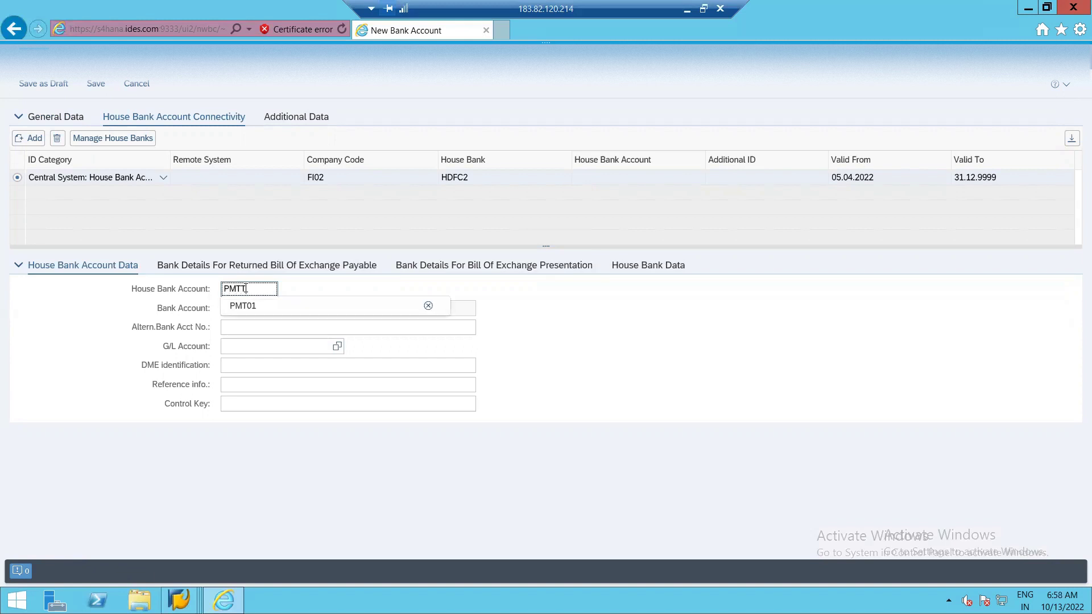
{"action": "key", "text": "Escape"}
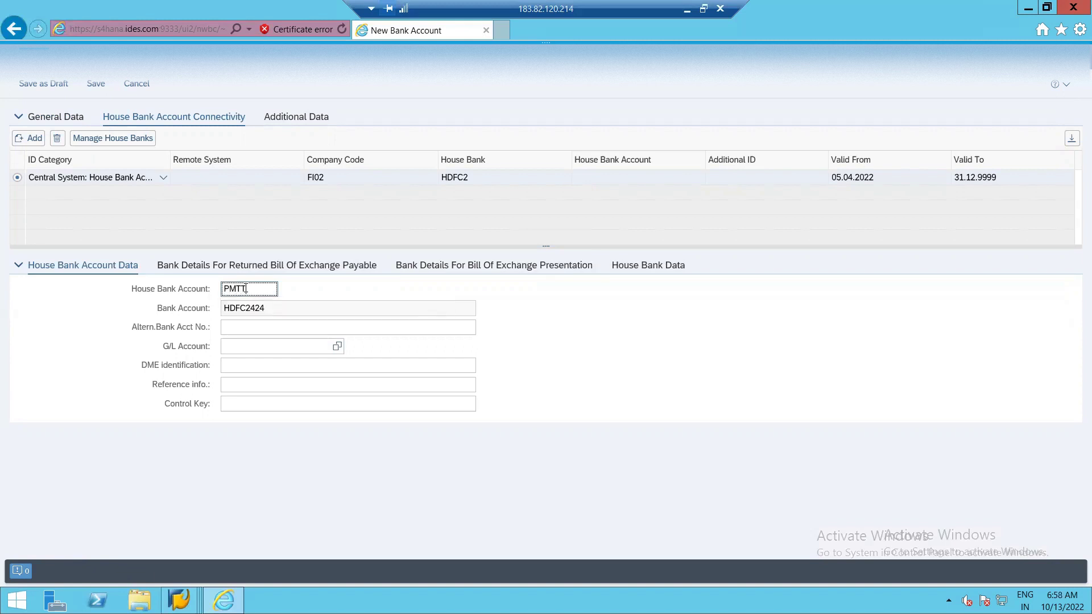
{"action": "type", "text": "TC"}
{"action": "key", "text": "BackSpace"}
{"action": "key", "text": "BackSpace"}
{"action": "type", "text": "RC"}
{"action": "left_click", "coordinate": [233, 348]}
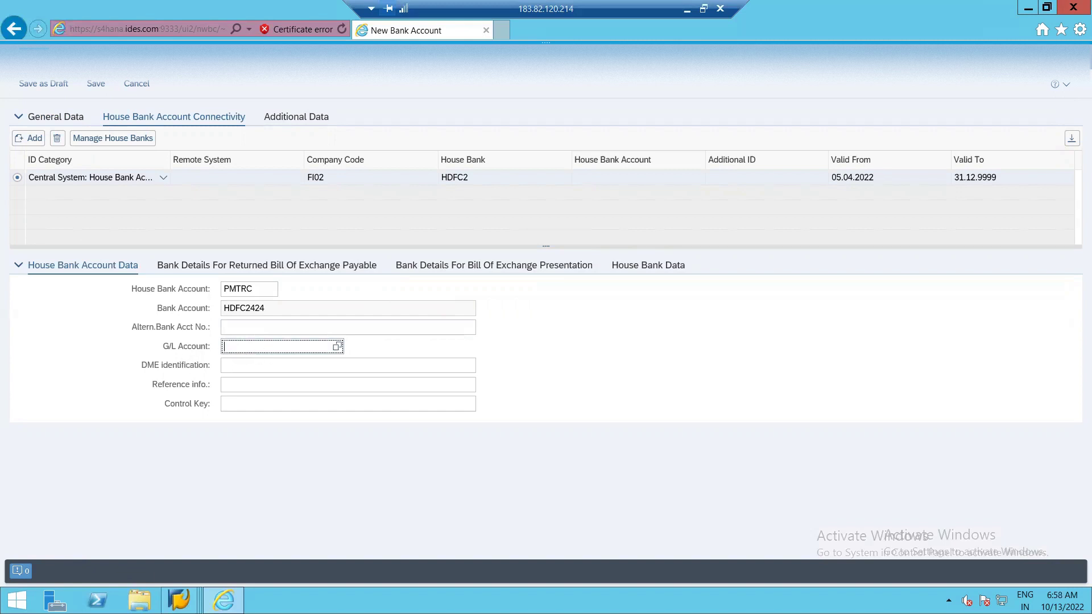
Step: Switch to the Display G/L Account Centrally session, reload the account list for company code FI02 and open account 18005 HDFC BANK
{"action": "left_click", "coordinate": [179, 600]}
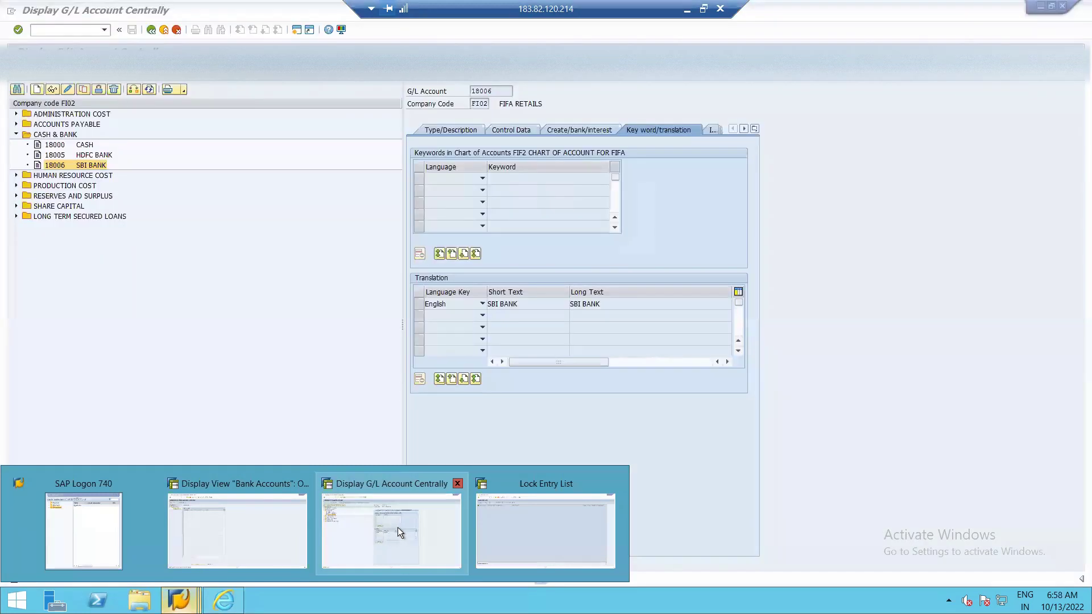
{"action": "left_click", "coordinate": [398, 528]}
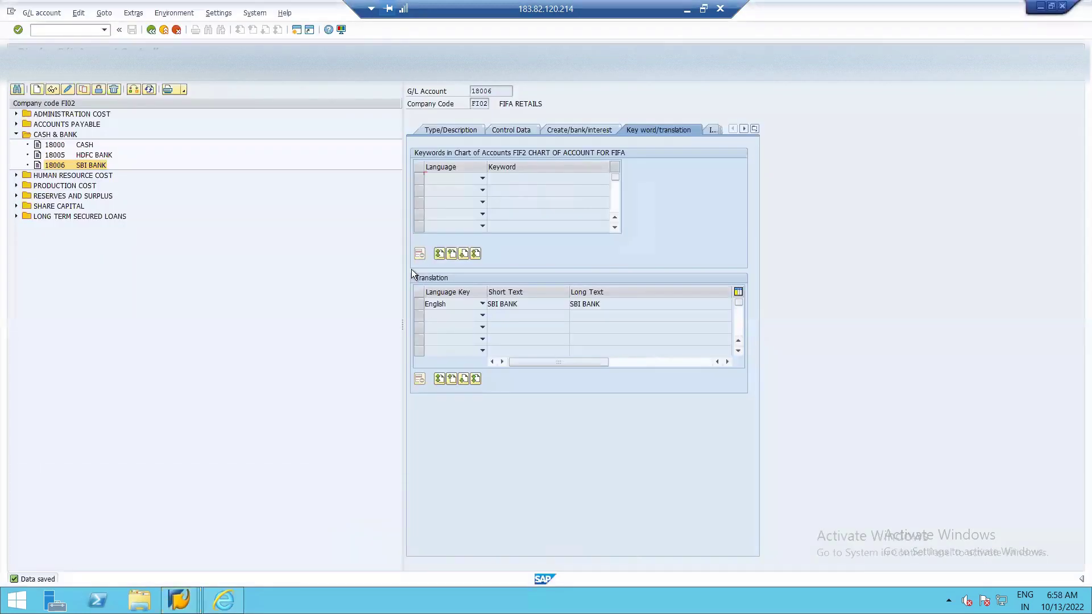
{"action": "left_click", "coordinate": [82, 157]}
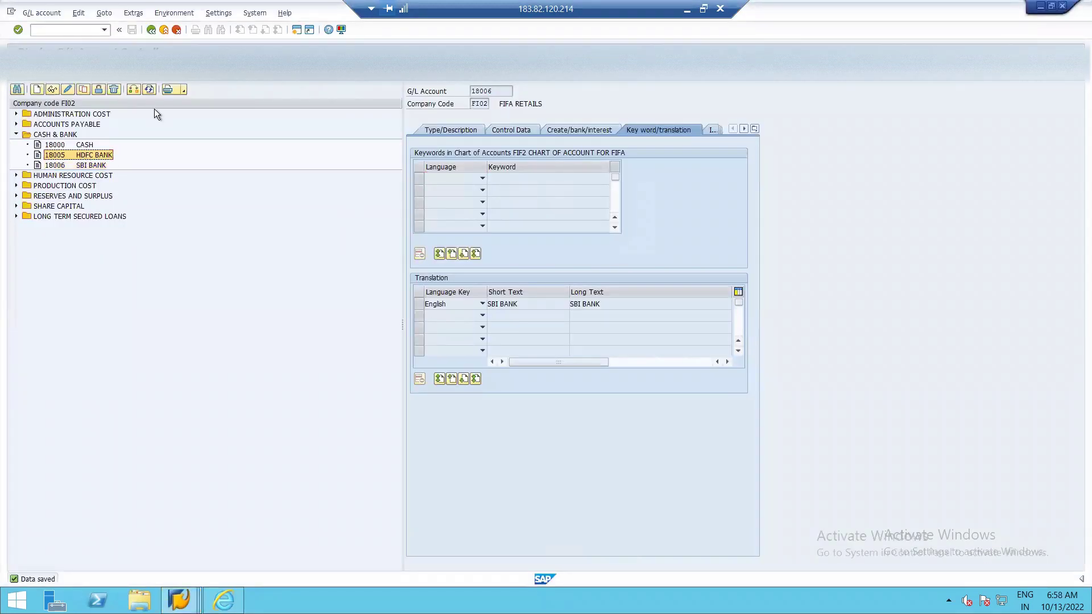
{"action": "left_click", "coordinate": [132, 89]}
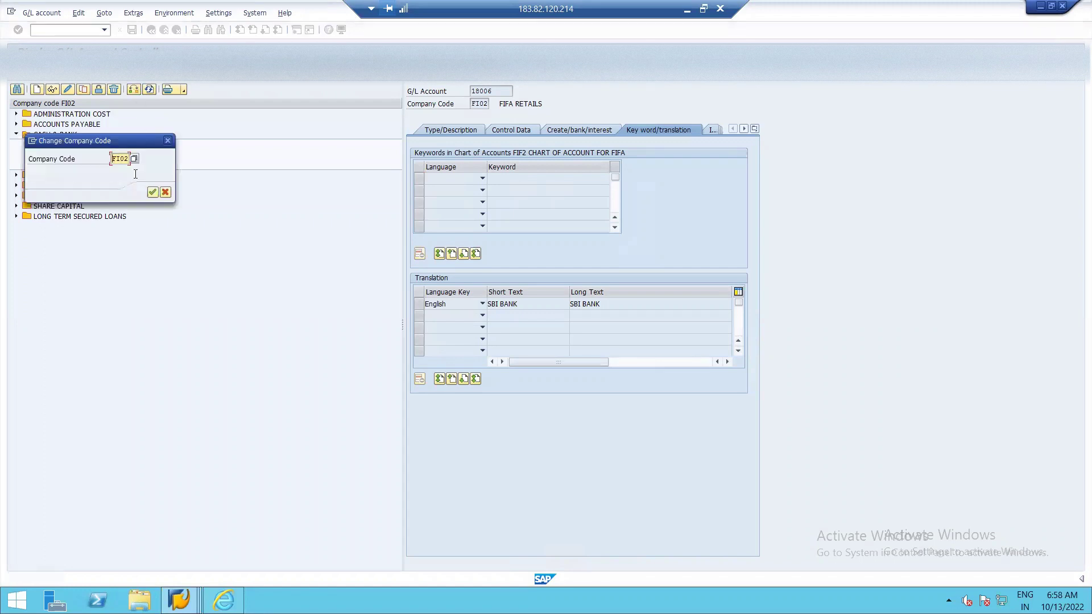
{"action": "left_click", "coordinate": [152, 192]}
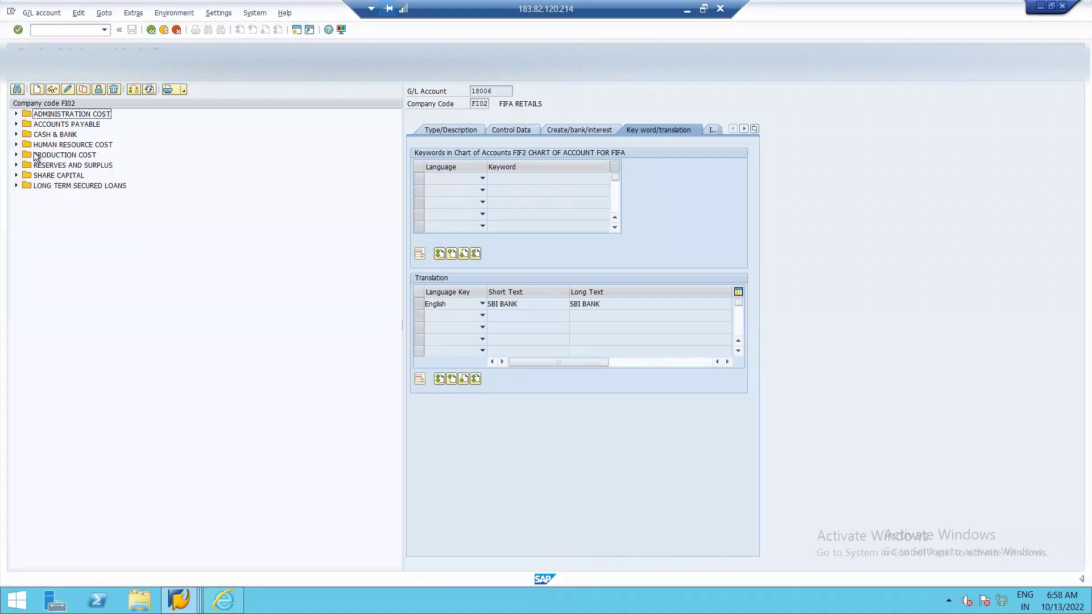
{"action": "left_click", "coordinate": [17, 135]}
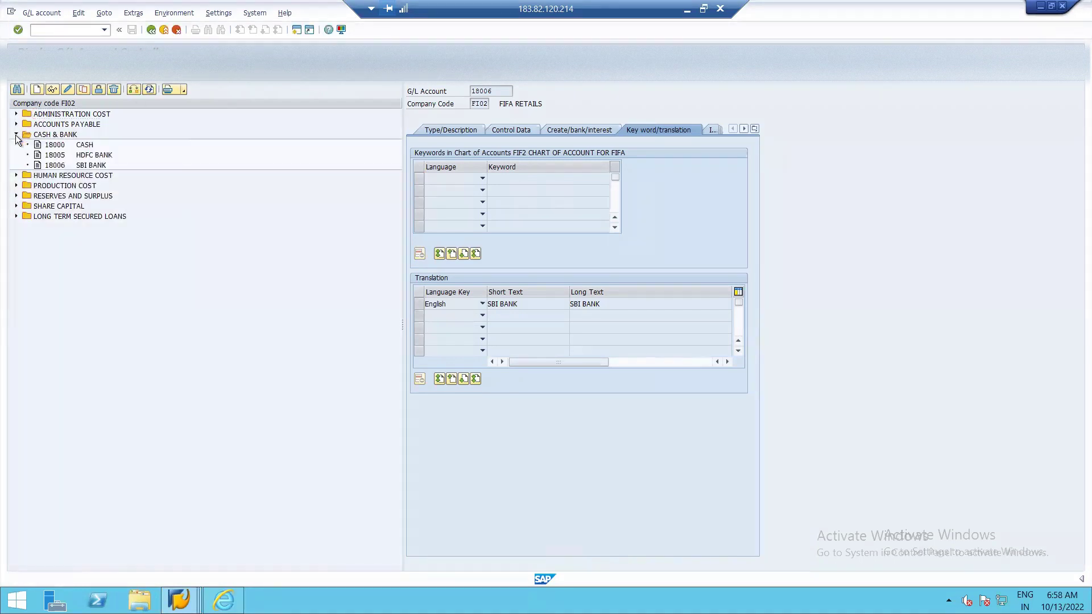
{"action": "double_click", "coordinate": [74, 155]}
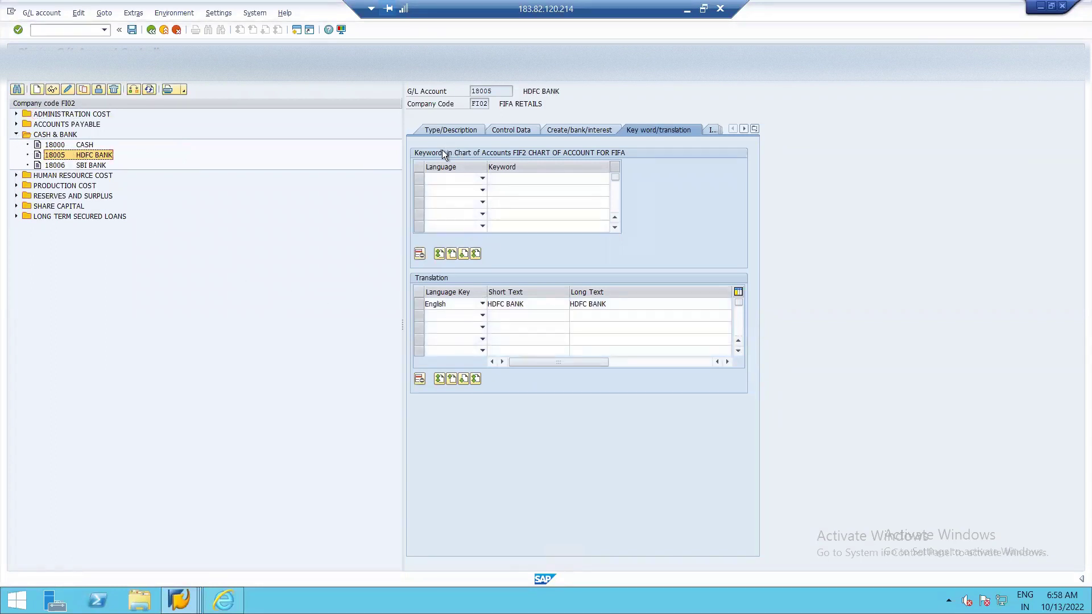
Step: Change the field status group of G/L account 18005 to G005, Bank accounts (obligatory value date)
{"action": "left_click", "coordinate": [448, 132]}
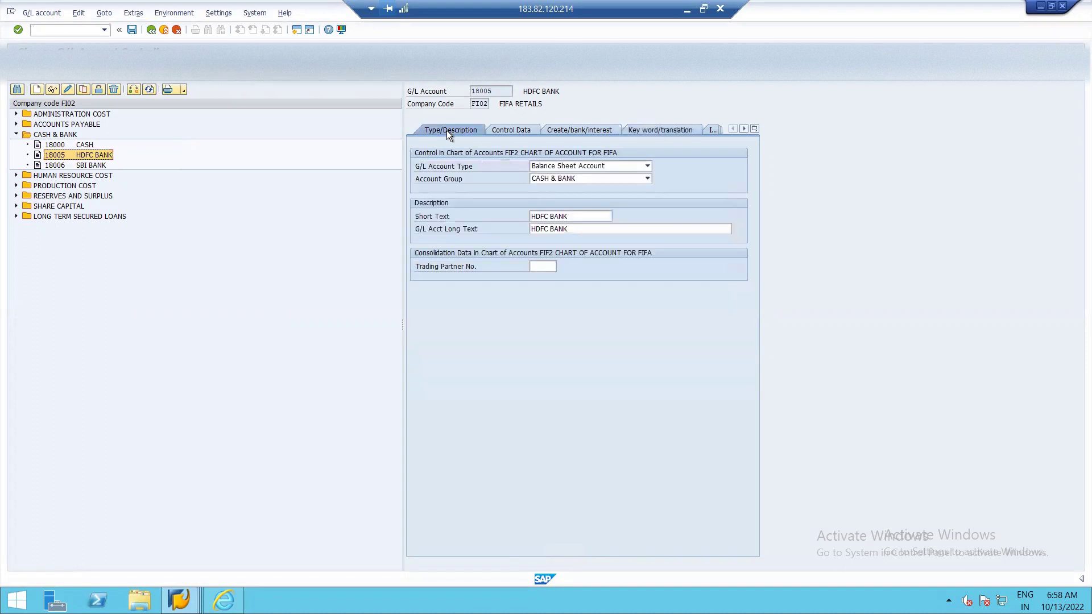
{"action": "left_click", "coordinate": [514, 128]}
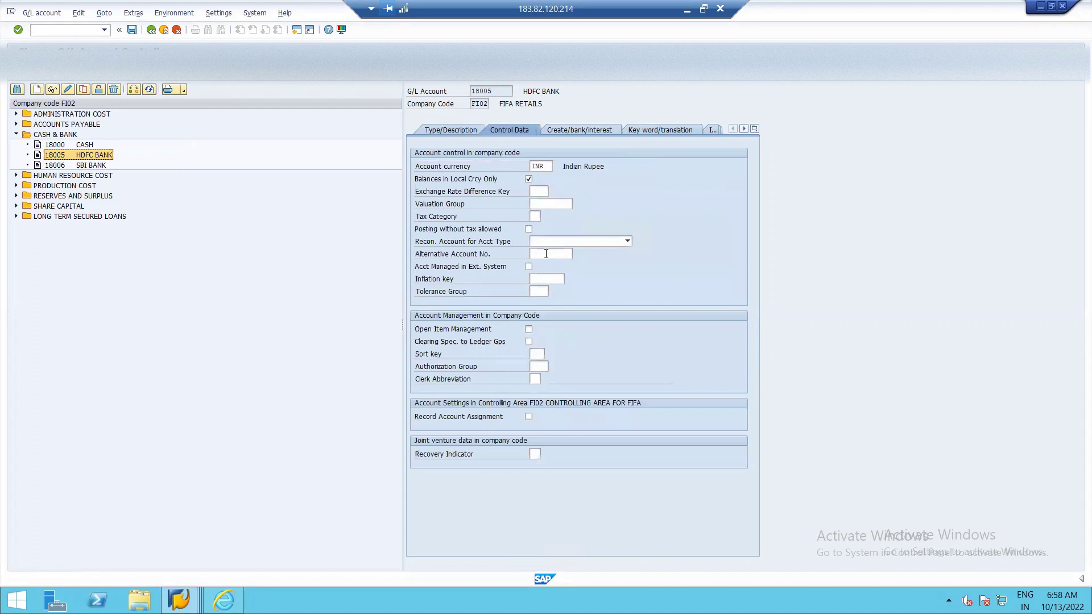
{"action": "left_click", "coordinate": [563, 130]}
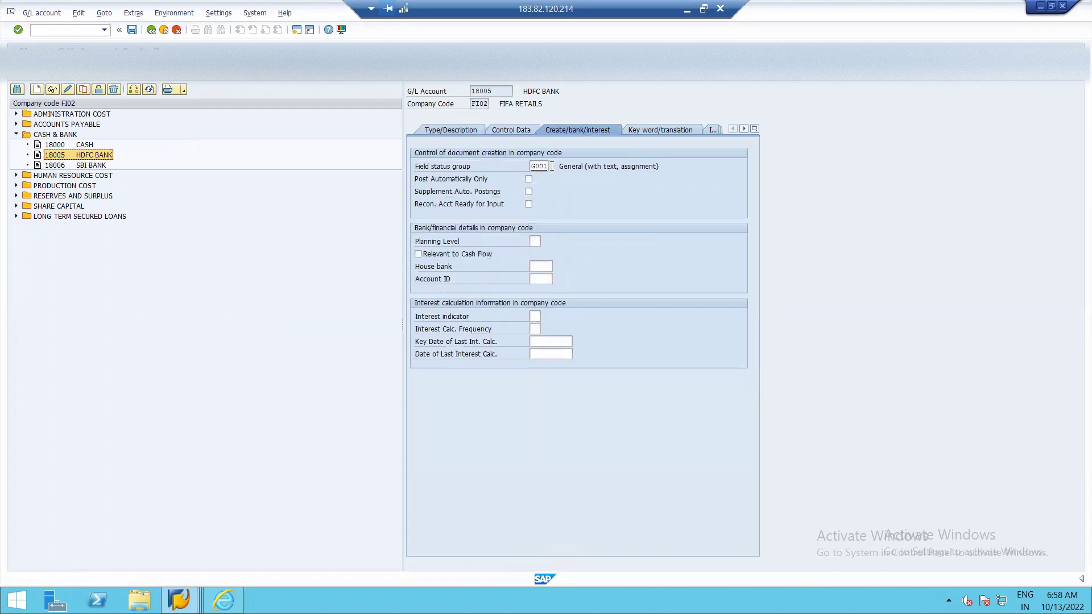
{"action": "double_click", "coordinate": [552, 166]}
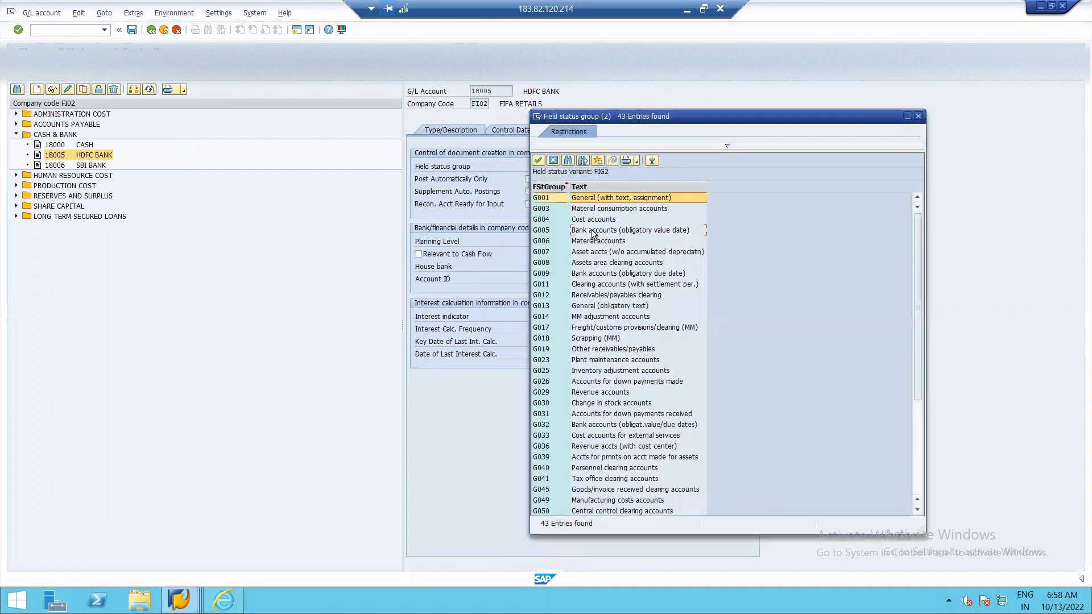
{"action": "double_click", "coordinate": [592, 231]}
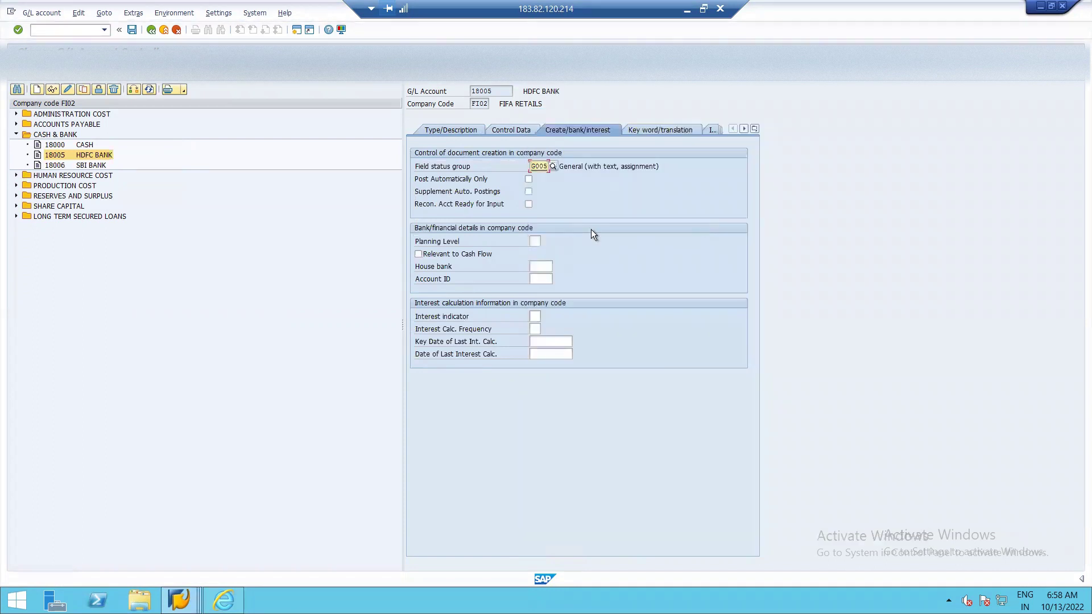
Step: Assign house bank HDFC2 to G/L account 18005 and save the account
{"action": "left_click", "coordinate": [544, 265]}
{"action": "left_click", "coordinate": [555, 267]}
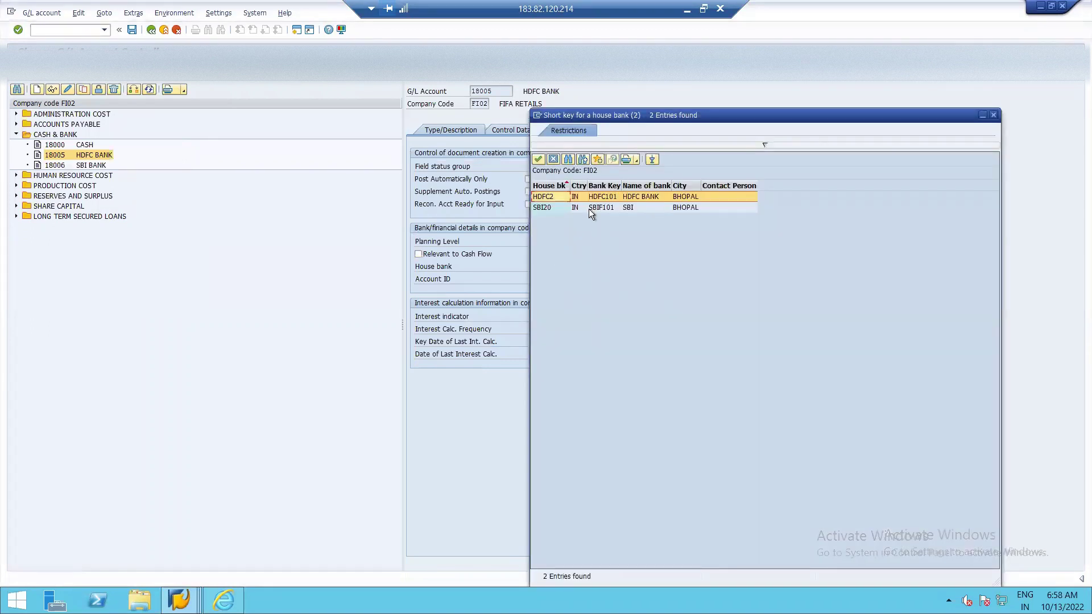
{"action": "double_click", "coordinate": [599, 196]}
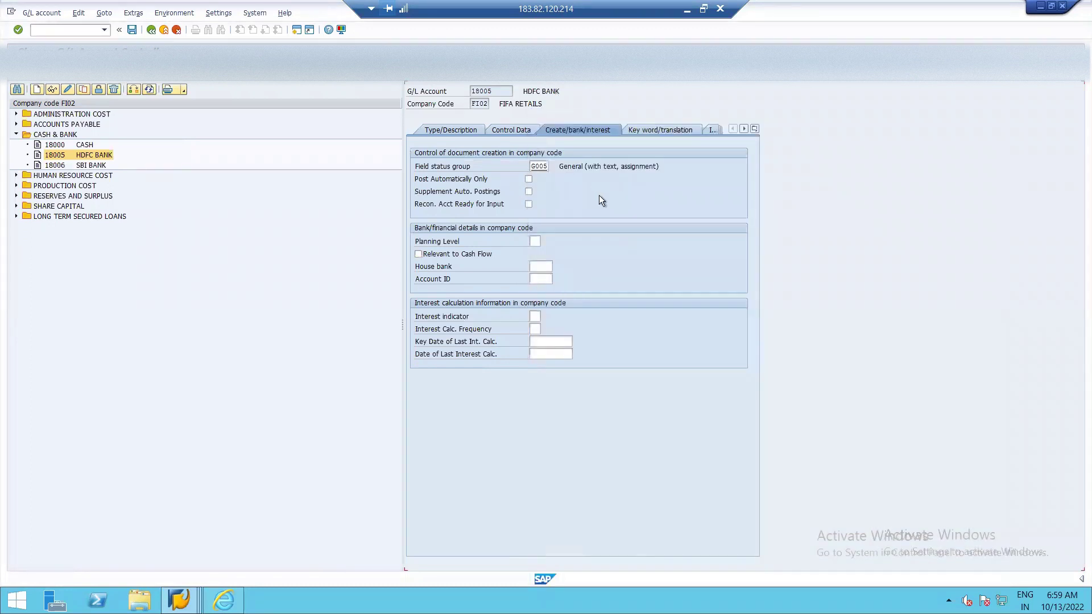
{"action": "left_click", "coordinate": [131, 29]}
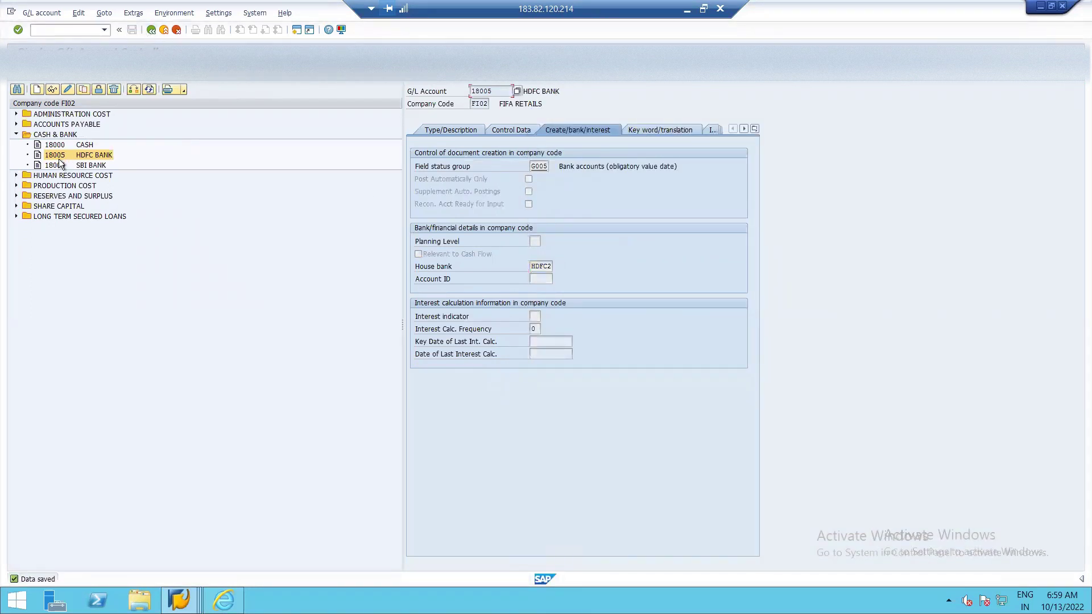
Step: Return to the New Bank Account form in Internet Explorer and set the G/L account for house bank account PMTRC to 18005
{"action": "left_click", "coordinate": [224, 600]}
{"action": "left_click", "coordinate": [250, 346]}
{"action": "type", "text": "18005"}
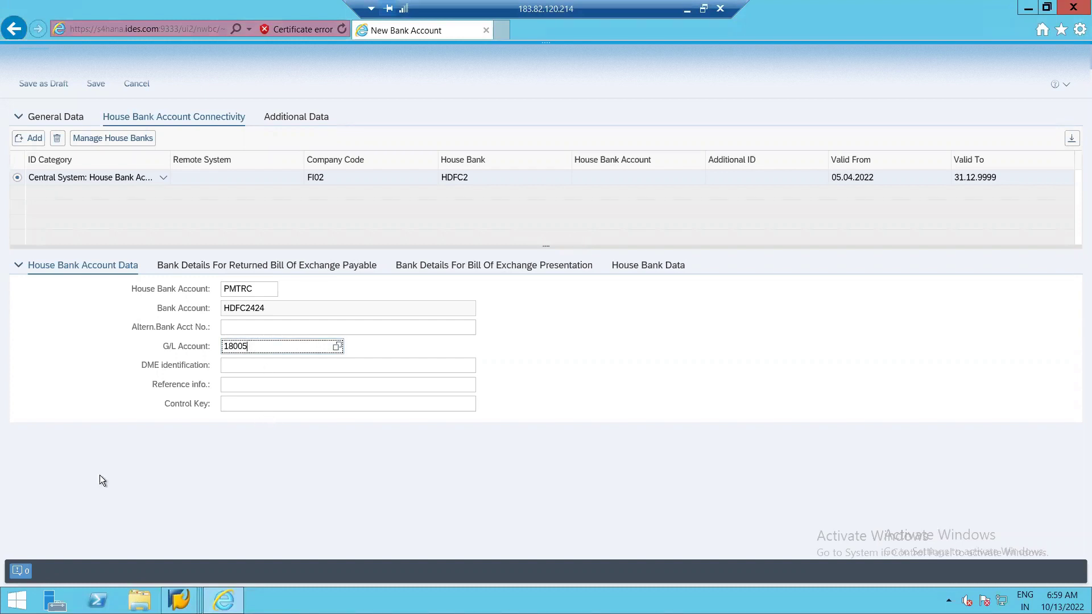
{"action": "left_click", "coordinate": [288, 121]}
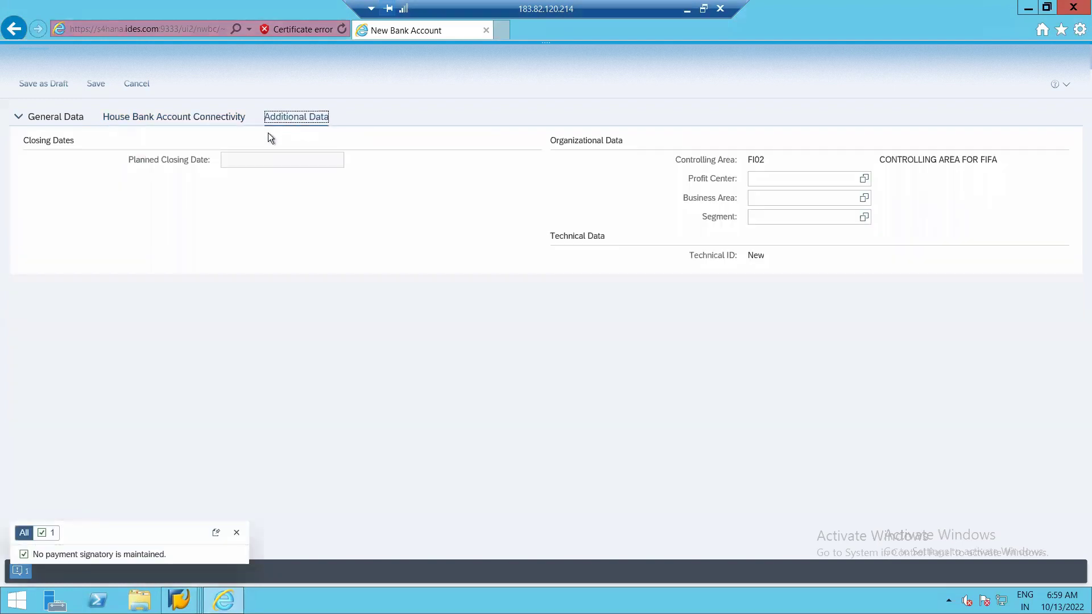
{"action": "left_click", "coordinate": [218, 118]}
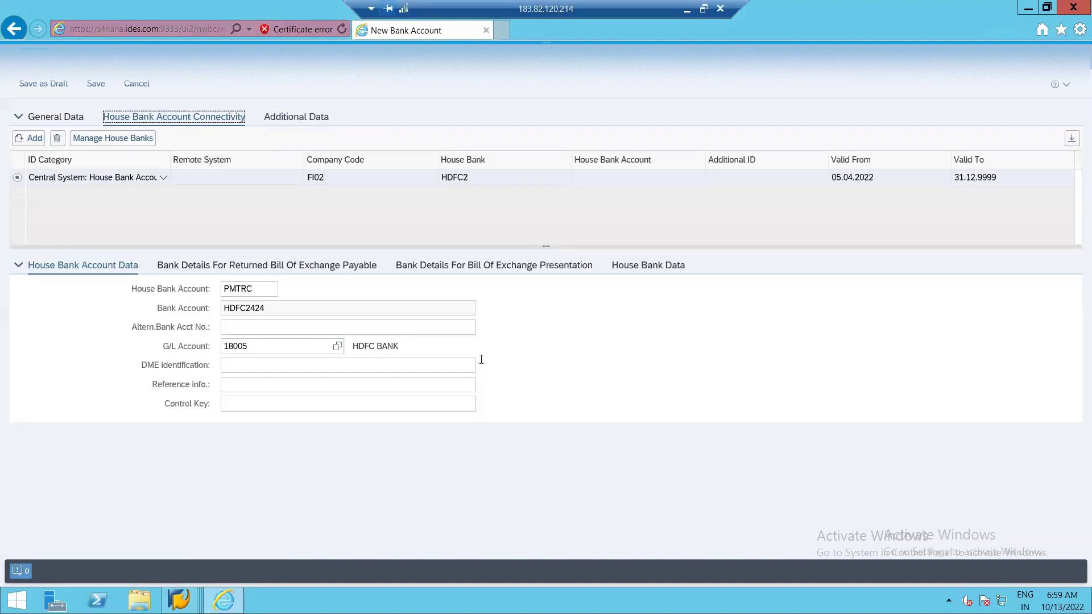
Step: Select house bank HDFC2 of company code FI02 for the connectivity entry and save the new bank account
{"action": "left_click", "coordinate": [613, 179]}
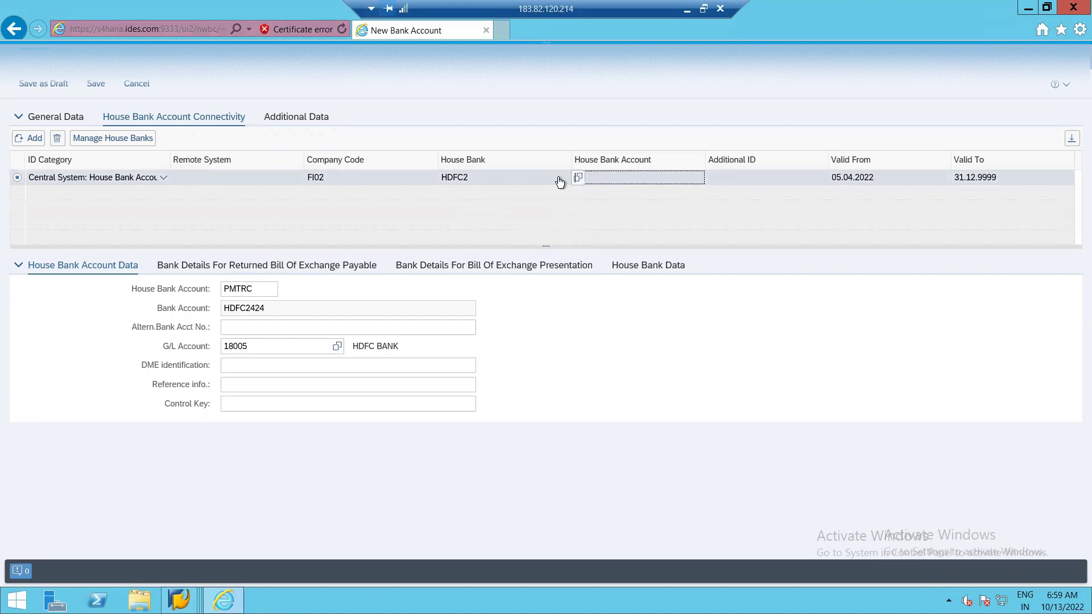
{"action": "left_click", "coordinate": [579, 179]}
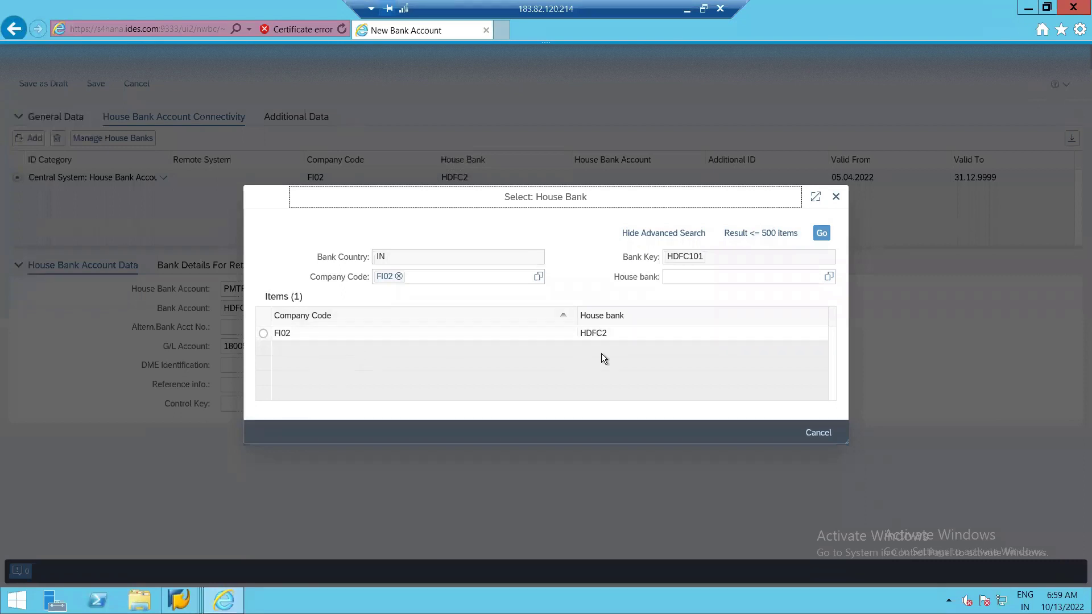
{"action": "left_click", "coordinate": [263, 333]}
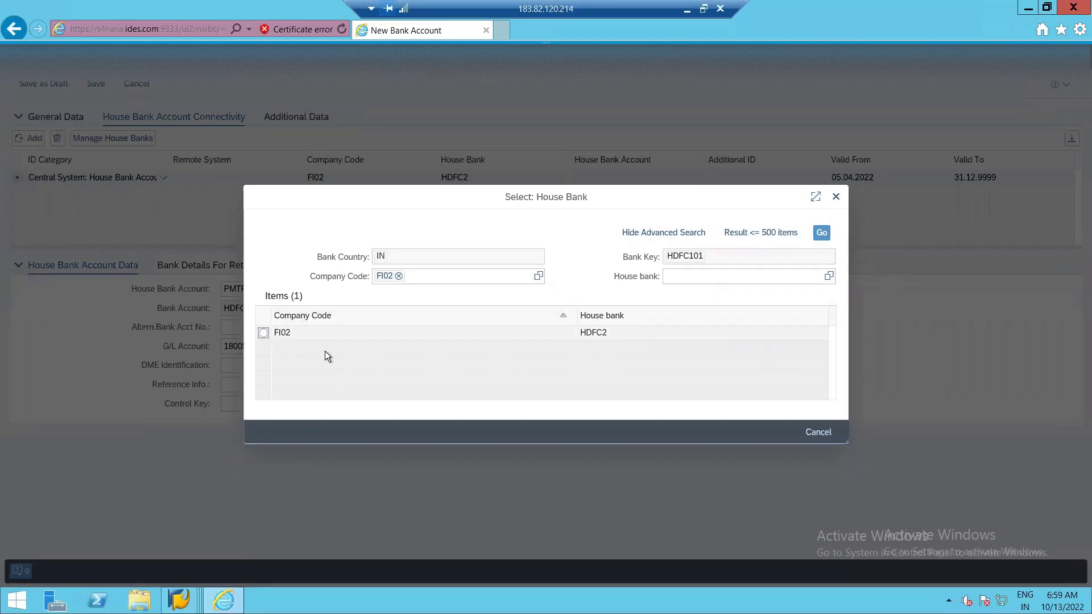
{"action": "left_click", "coordinate": [404, 359]}
{"action": "left_click", "coordinate": [95, 85]}
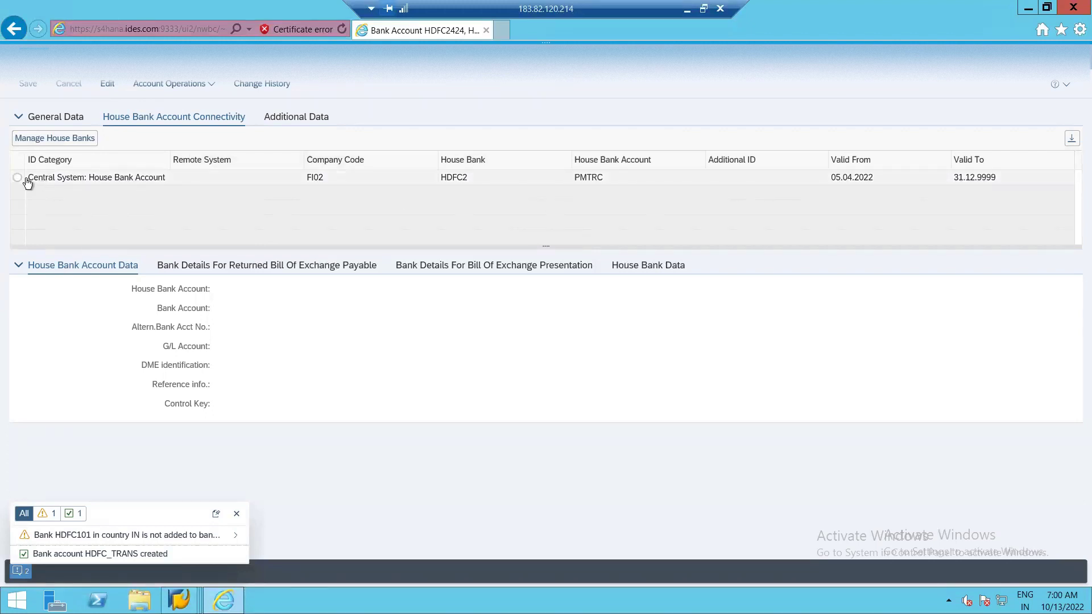
Step: Review the saved bank account's additional data, general data and the details of its house bank connectivity entry
{"action": "left_click", "coordinate": [286, 119]}
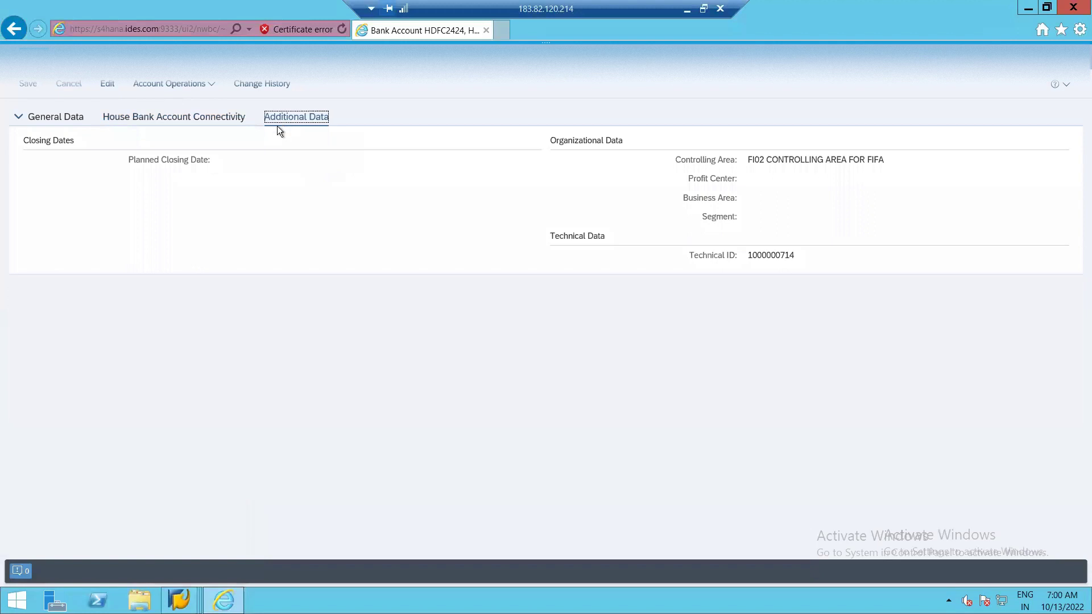
{"action": "left_click", "coordinate": [50, 118]}
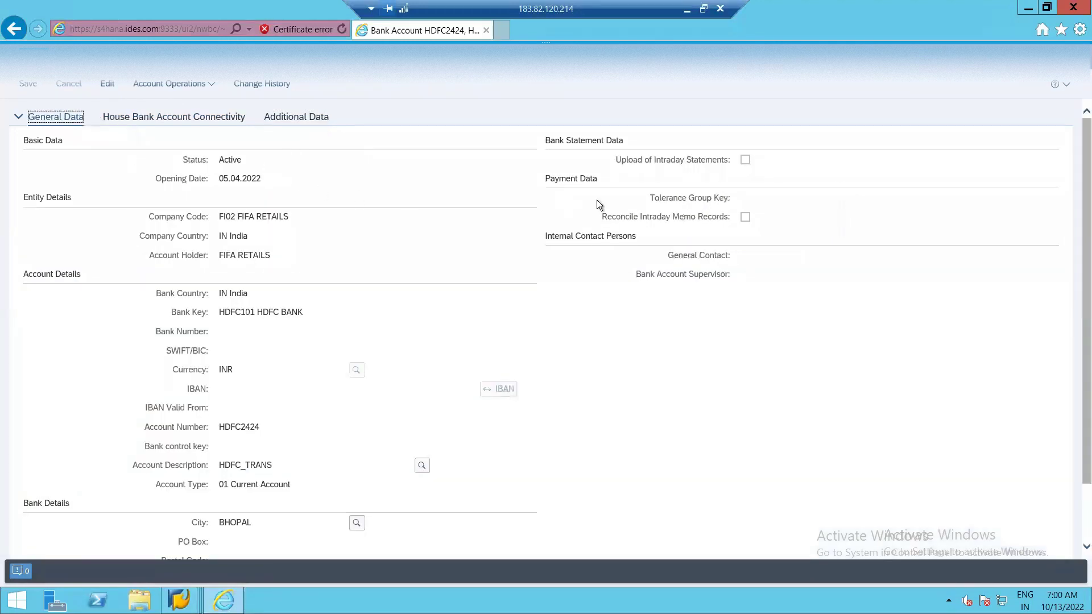
{"action": "scroll", "coordinate": [320, 370], "scroll_direction": "down", "scroll_amount": 2}
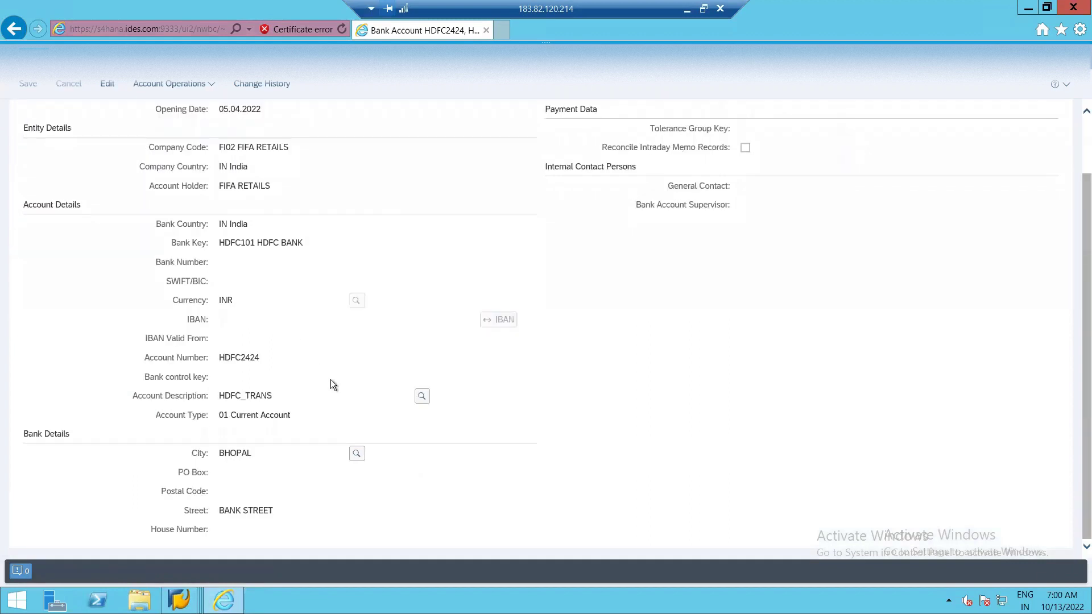
{"action": "scroll", "coordinate": [326, 280], "scroll_direction": "up", "scroll_amount": 2}
{"action": "left_click", "coordinate": [197, 116]}
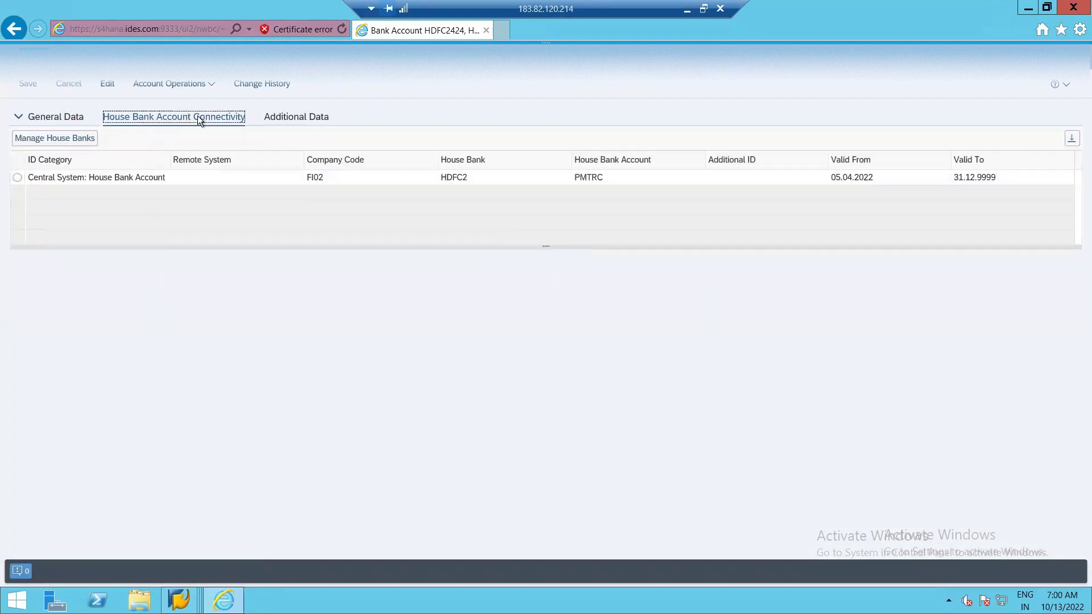
{"action": "left_click", "coordinate": [106, 181]}
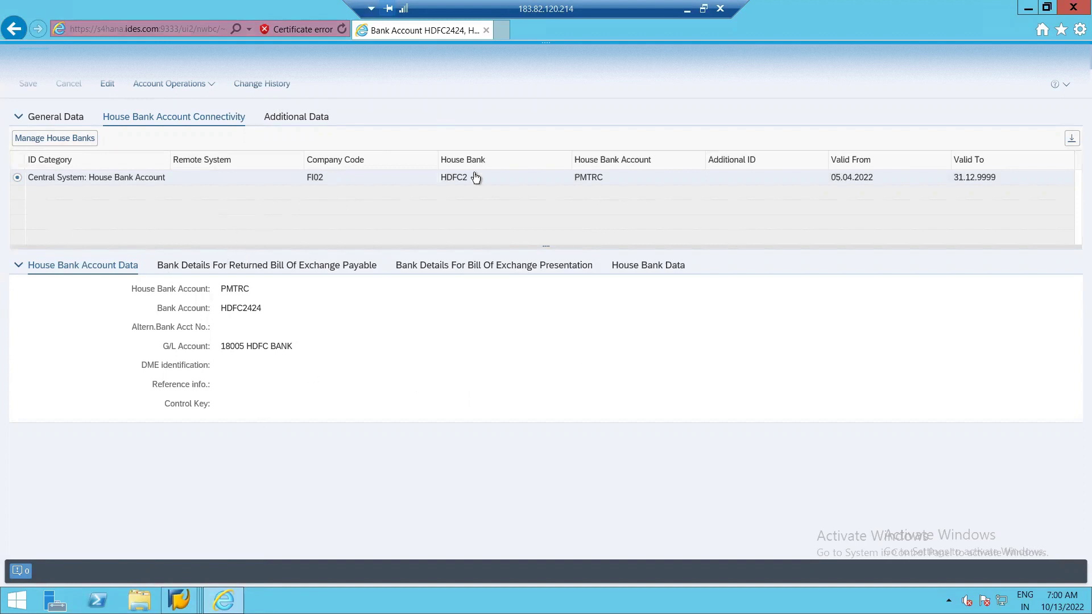
Step: Switch to the SAP window showing bank accounts and leave house bank maintenance for the SAP Easy Access menu
{"action": "mouse_move", "coordinate": [183, 597]}
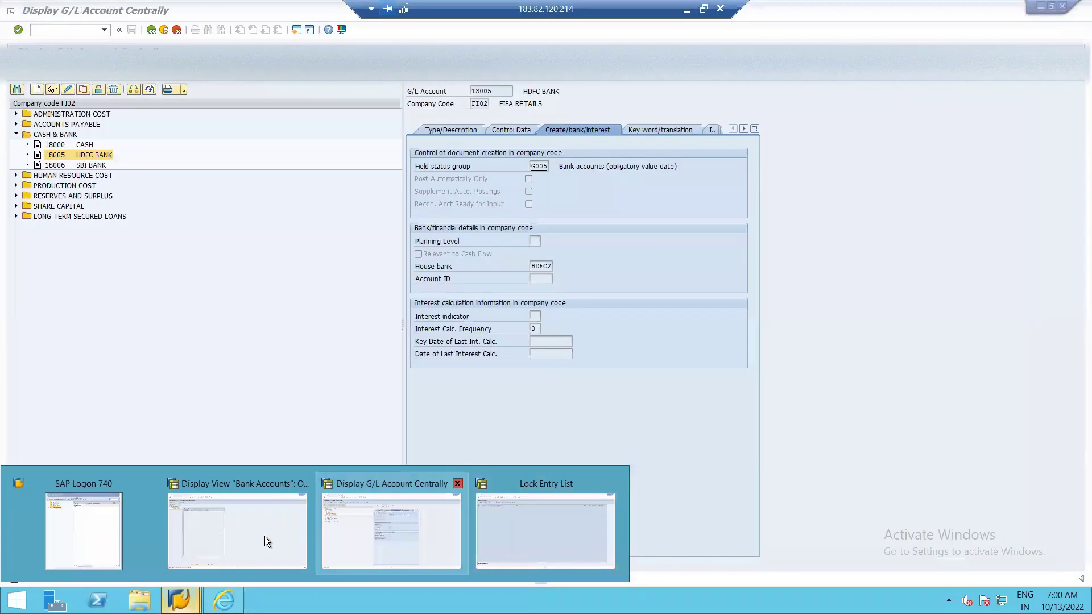
{"action": "left_click", "coordinate": [265, 537]}
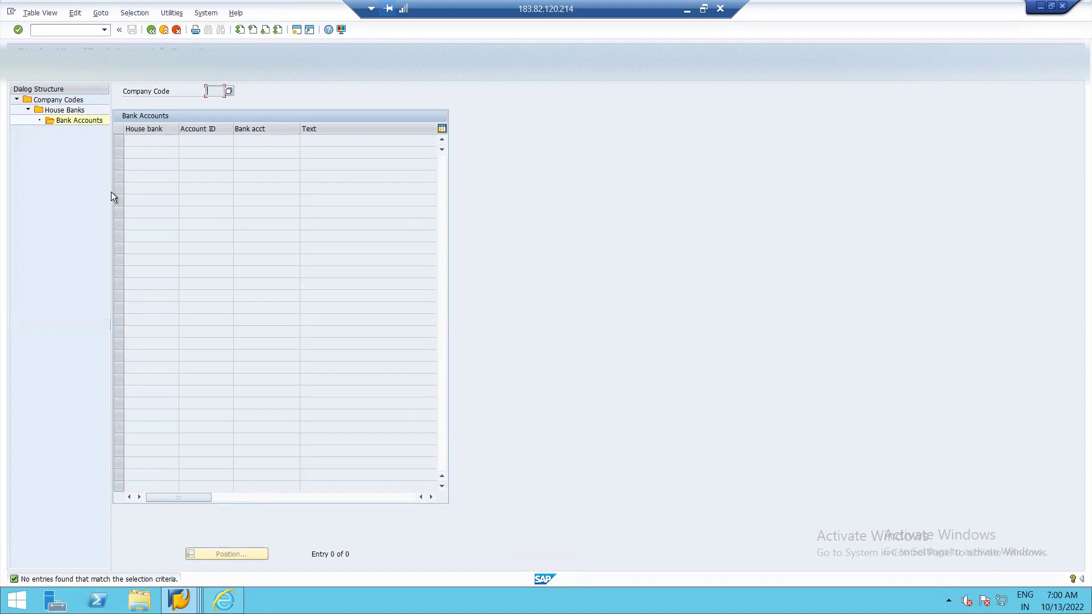
{"action": "left_click", "coordinate": [152, 27]}
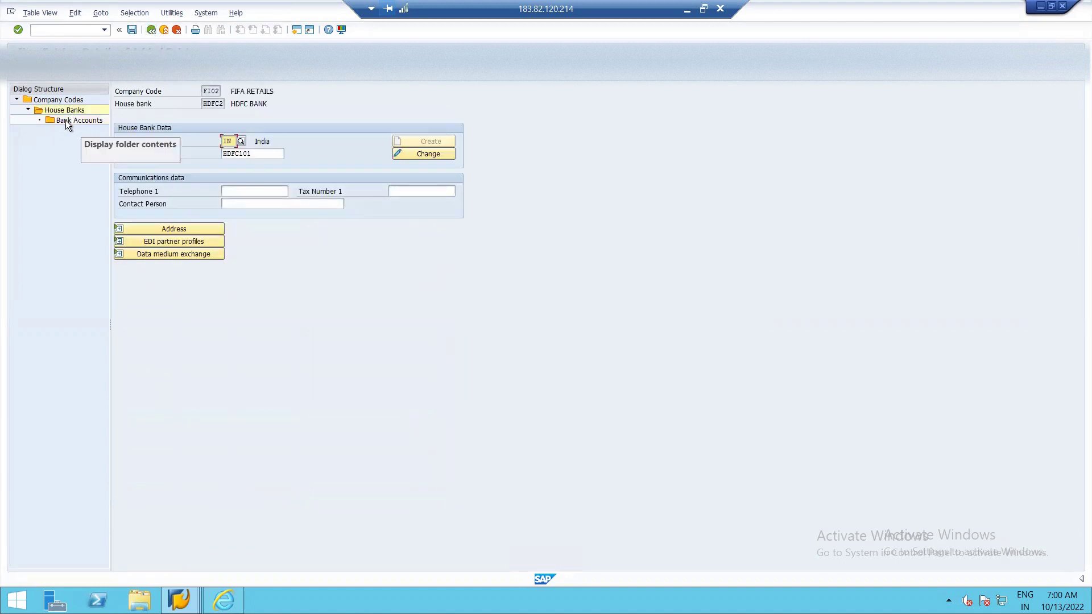
{"action": "double_click", "coordinate": [66, 121]}
{"action": "left_click", "coordinate": [150, 29]}
{"action": "left_click", "coordinate": [150, 29]}
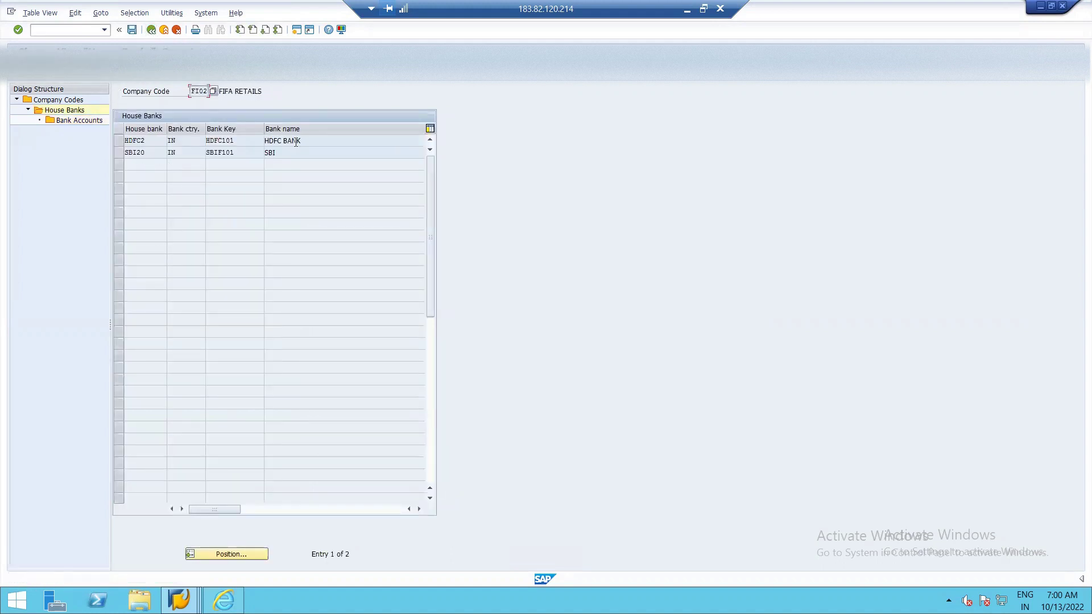
{"action": "left_click", "coordinate": [151, 30]}
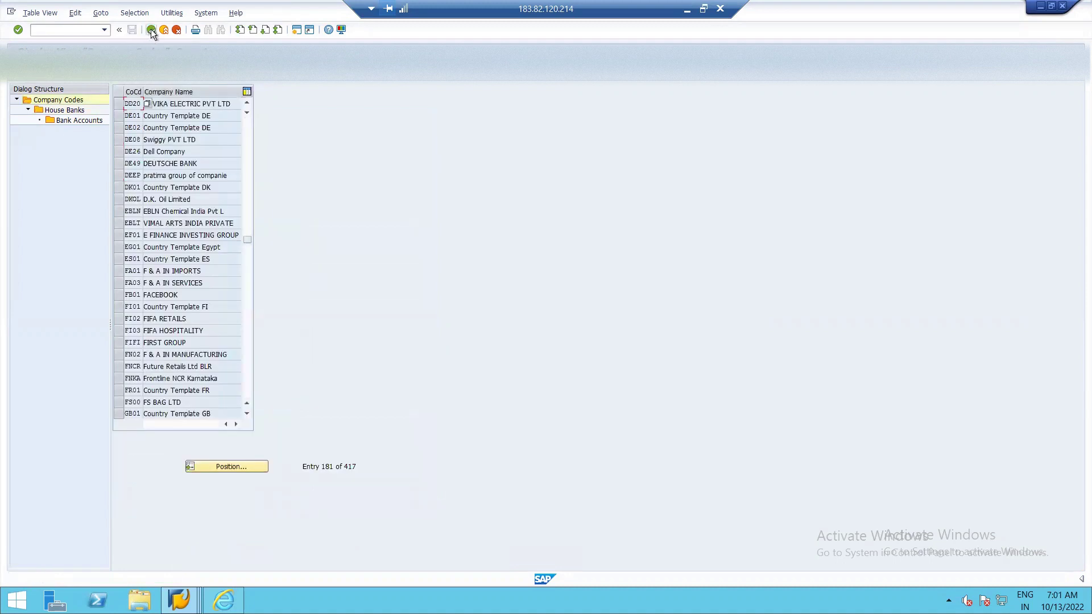
{"action": "left_click", "coordinate": [152, 29]}
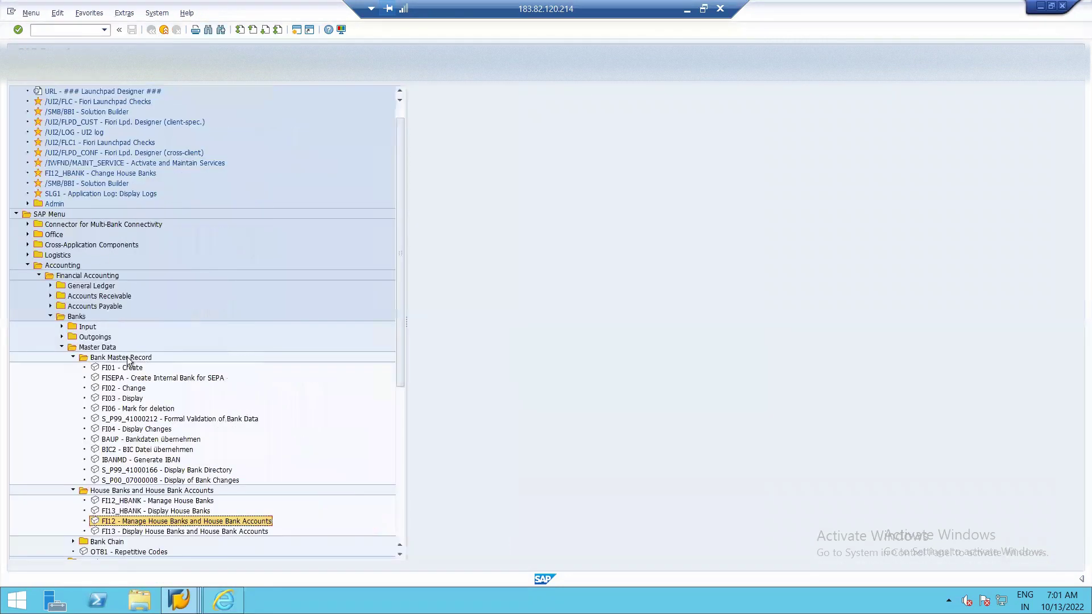
Step: Run transaction FBZP to open the payment program configuration
{"action": "scroll", "coordinate": [175, 389], "scroll_direction": "down", "scroll_amount": 1}
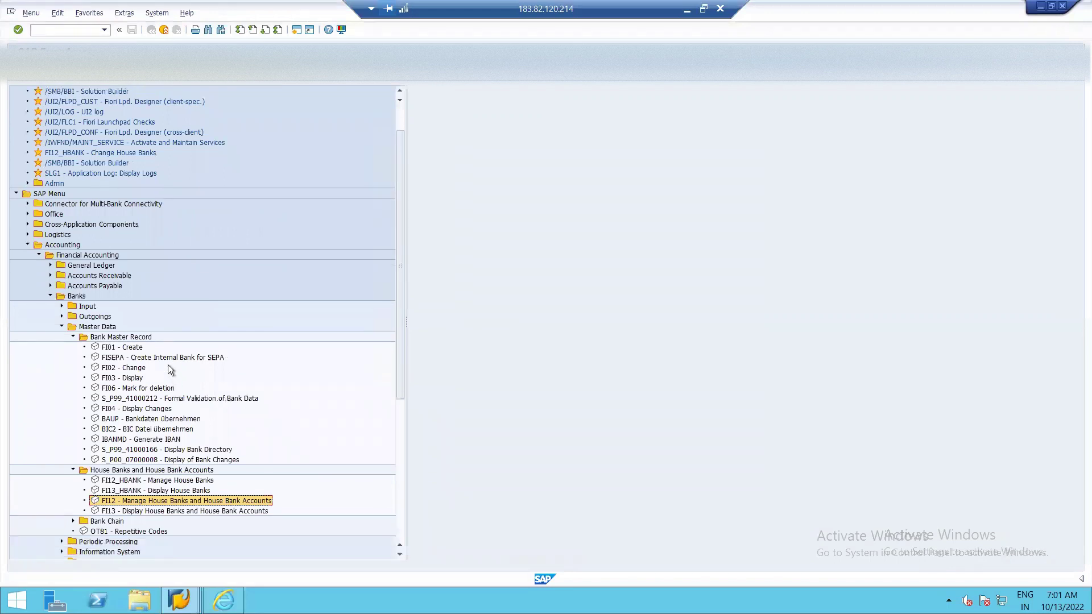
{"action": "scroll", "coordinate": [168, 364], "scroll_direction": "up", "scroll_amount": 1}
{"action": "left_click", "coordinate": [82, 29]}
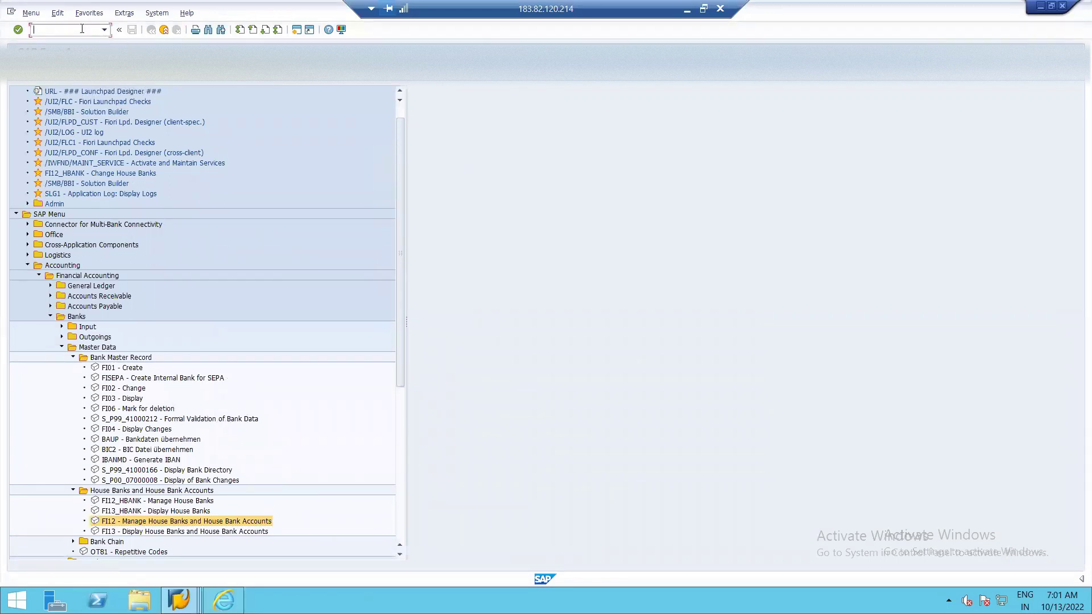
{"action": "type", "text": "FBZP"}
{"action": "key", "text": "Return"}
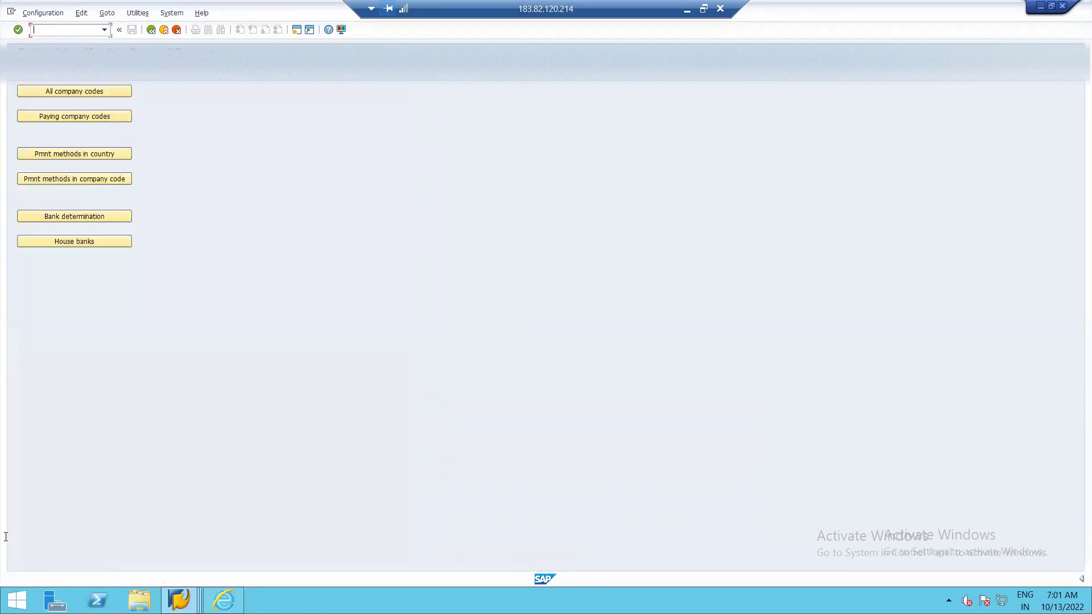
Step: View the house banks of company code FI02 in the payment program configuration and return to its overview
{"action": "left_click", "coordinate": [89, 239]}
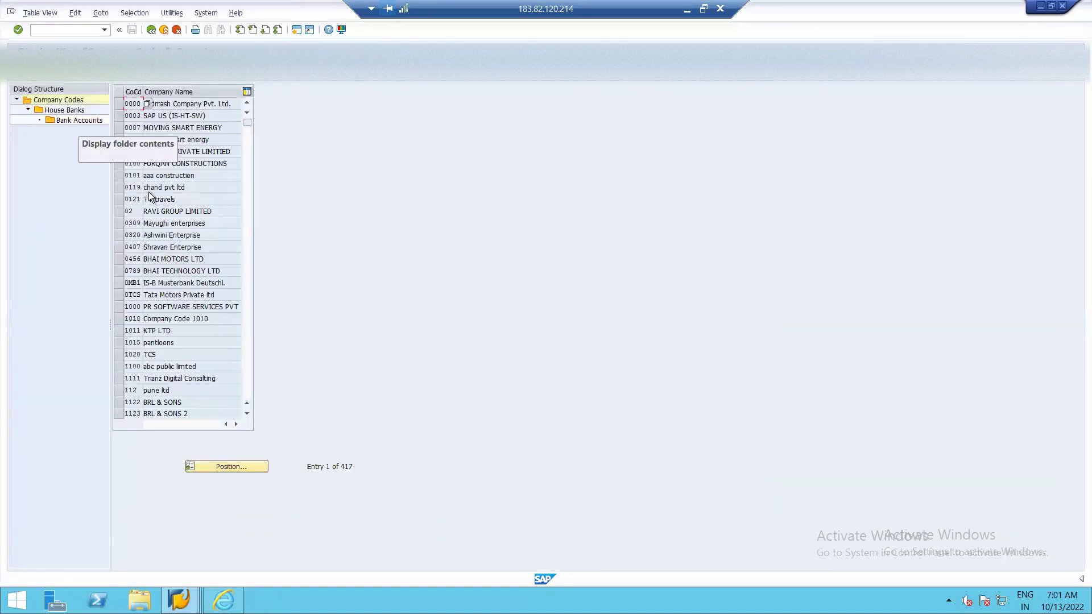
{"action": "scroll", "coordinate": [159, 273], "scroll_direction": "down", "scroll_amount": 8}
{"action": "scroll", "coordinate": [166, 340], "scroll_direction": "down", "scroll_amount": 9}
{"action": "scroll", "coordinate": [176, 326], "scroll_direction": "down", "scroll_amount": 3}
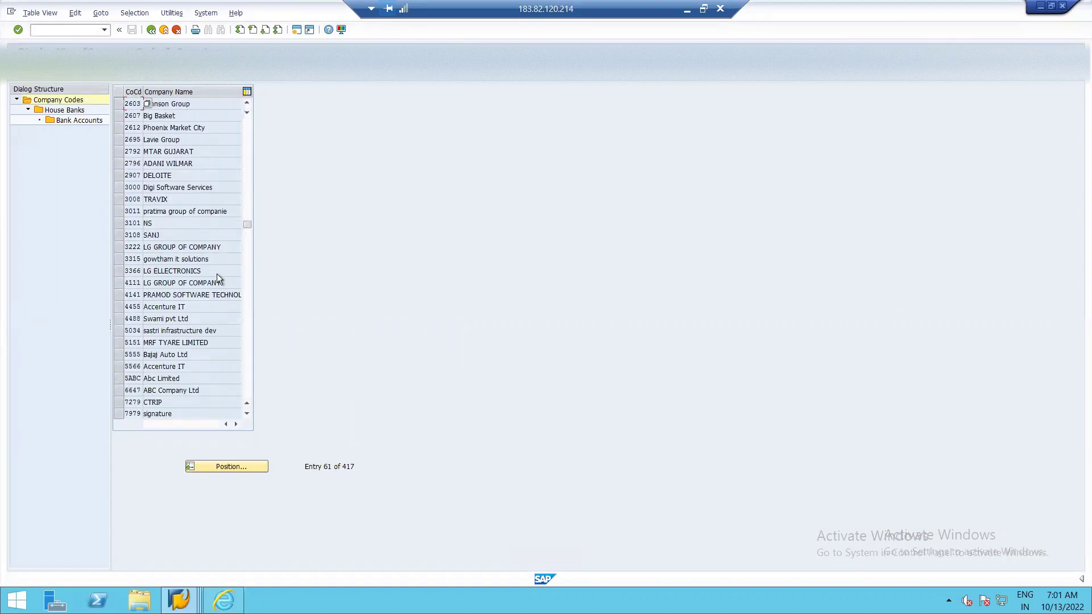
{"action": "scroll", "coordinate": [216, 278], "scroll_direction": "down", "scroll_amount": 20}
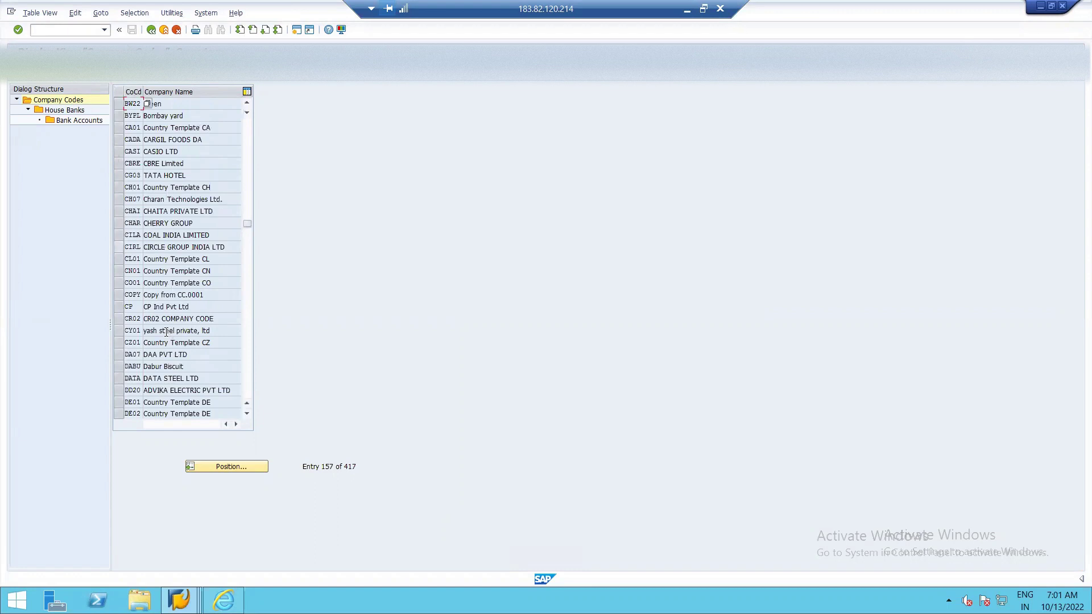
{"action": "scroll", "coordinate": [241, 233], "scroll_direction": "down", "scroll_amount": 1}
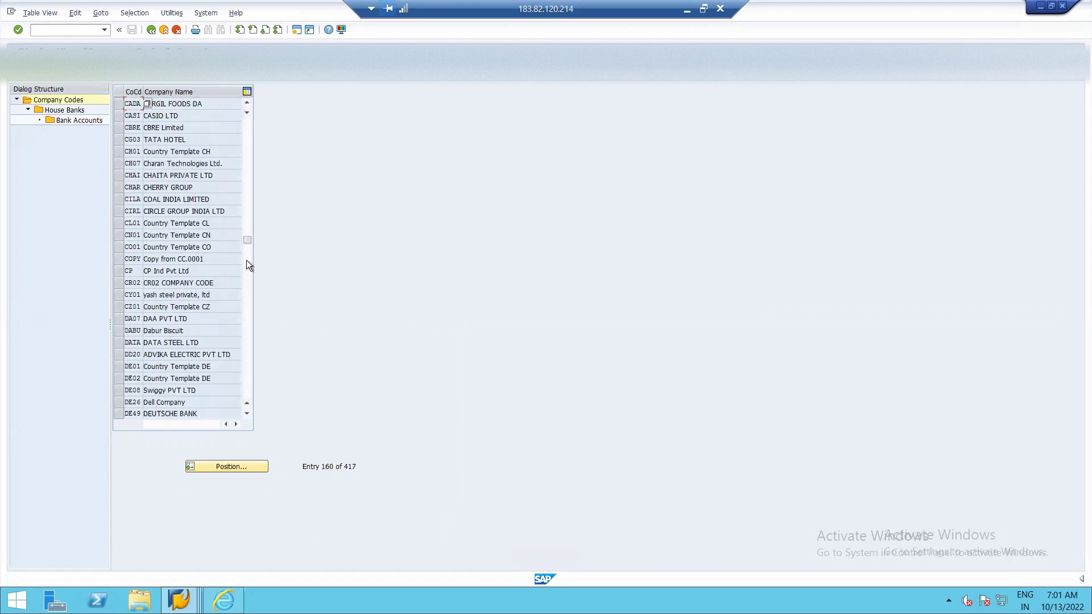
{"action": "scroll", "coordinate": [211, 310], "scroll_direction": "down", "scroll_amount": 18}
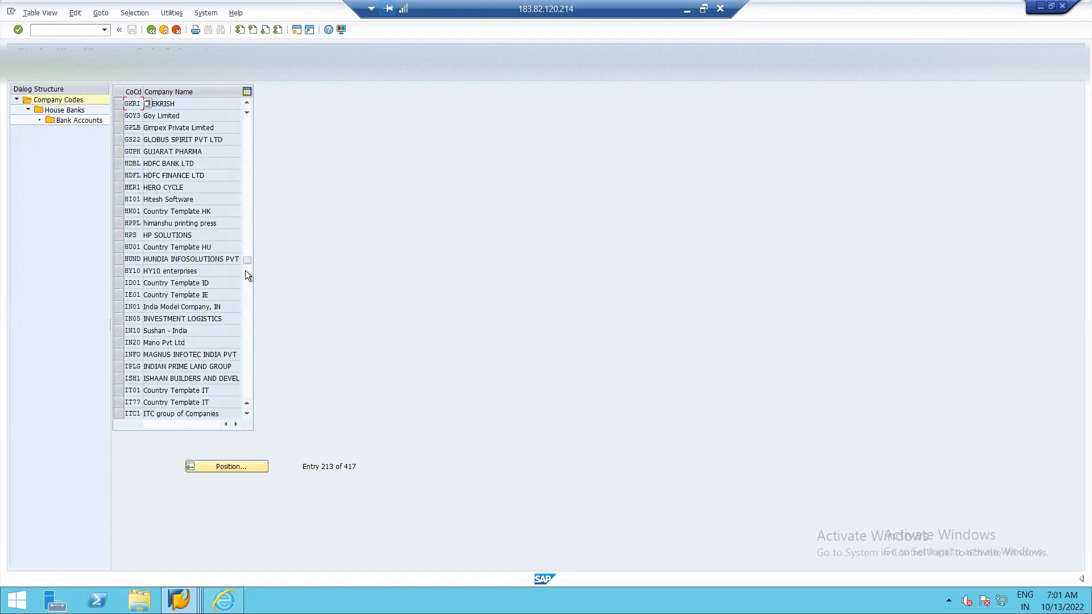
{"action": "scroll", "coordinate": [150, 277], "scroll_direction": "down", "scroll_amount": 7}
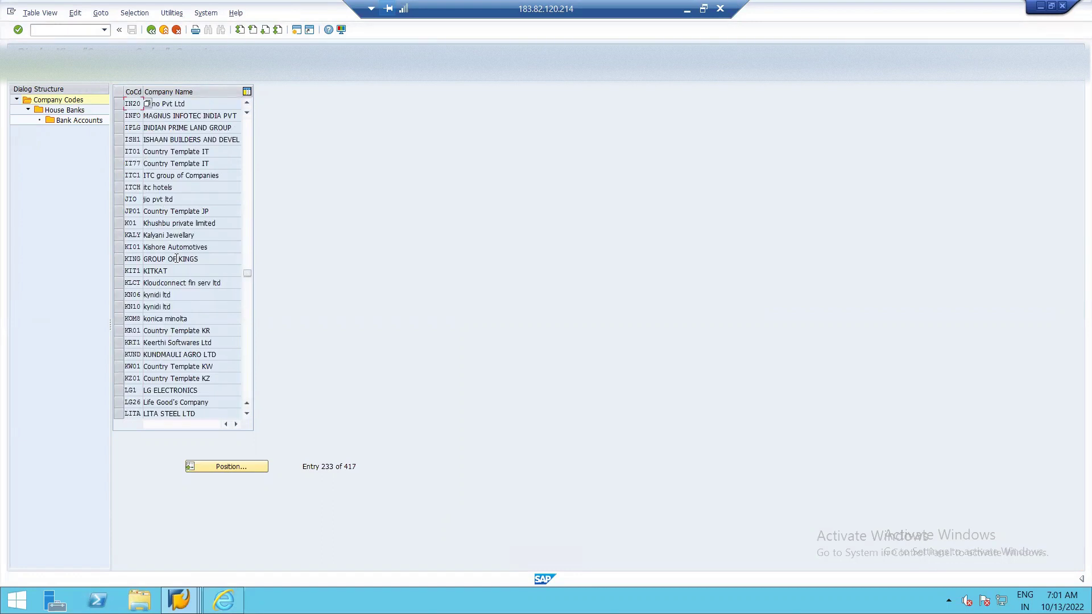
{"action": "scroll", "coordinate": [176, 227], "scroll_direction": "up", "scroll_amount": 4}
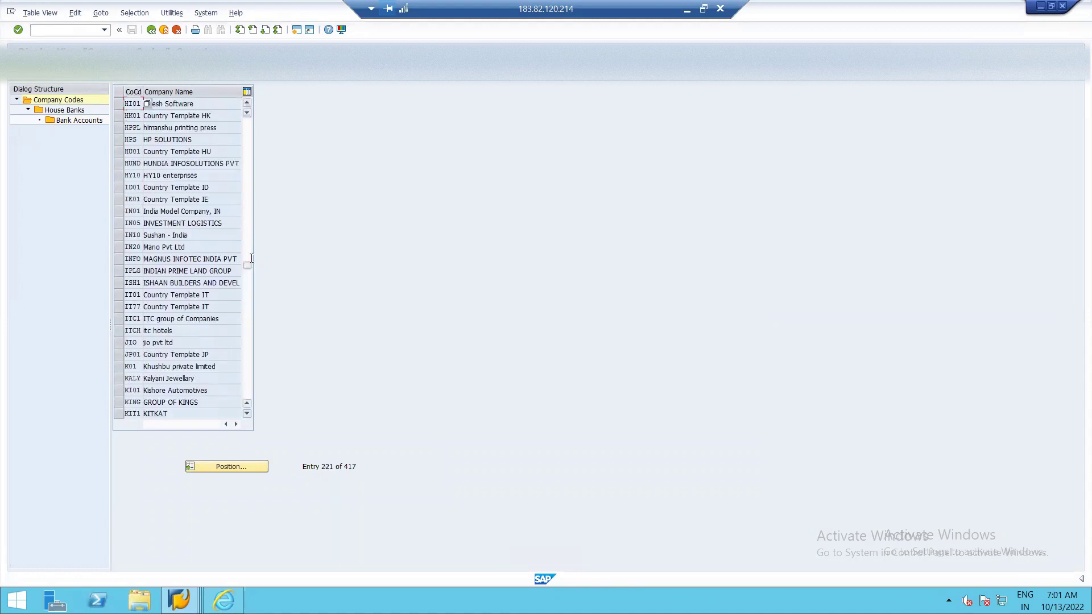
{"action": "left_click_drag", "start_coordinate": [248, 264], "coordinate": [251, 240]}
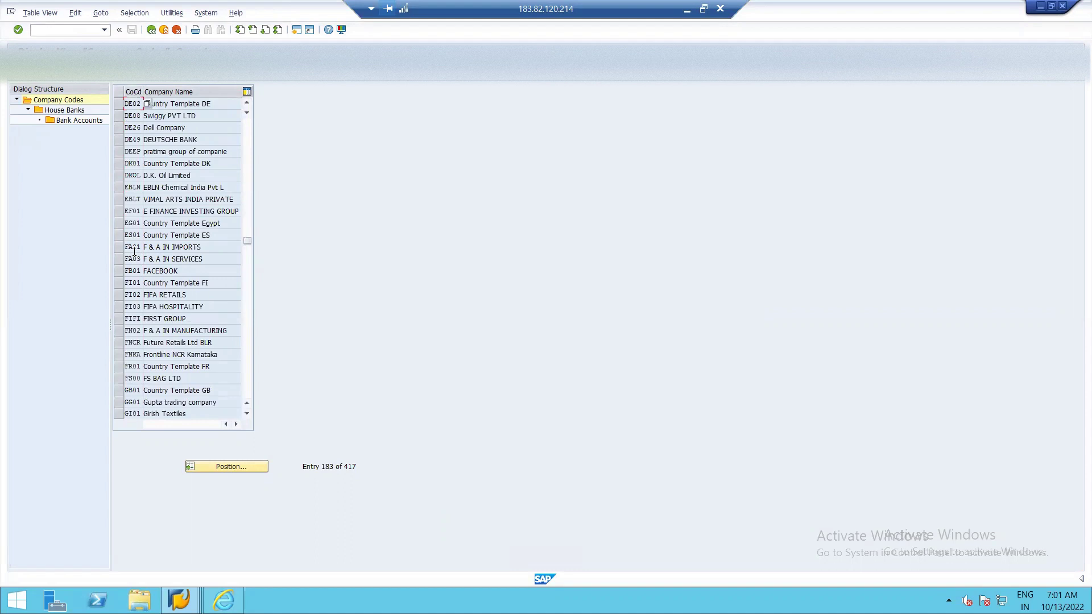
{"action": "double_click", "coordinate": [140, 295]}
{"action": "left_click", "coordinate": [121, 295]}
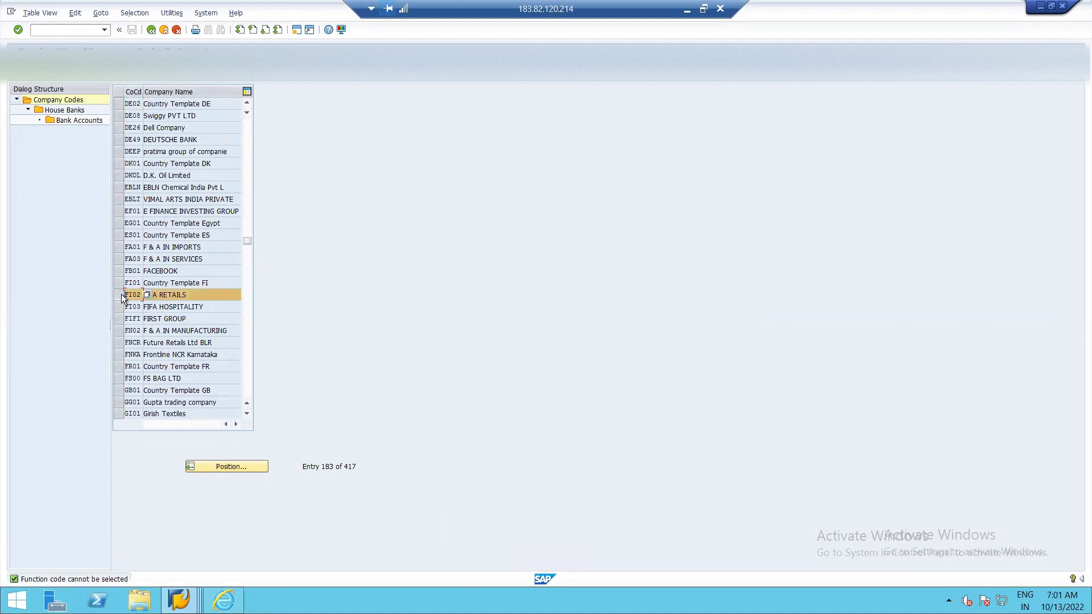
{"action": "left_click", "coordinate": [70, 110]}
{"action": "double_click", "coordinate": [69, 110]}
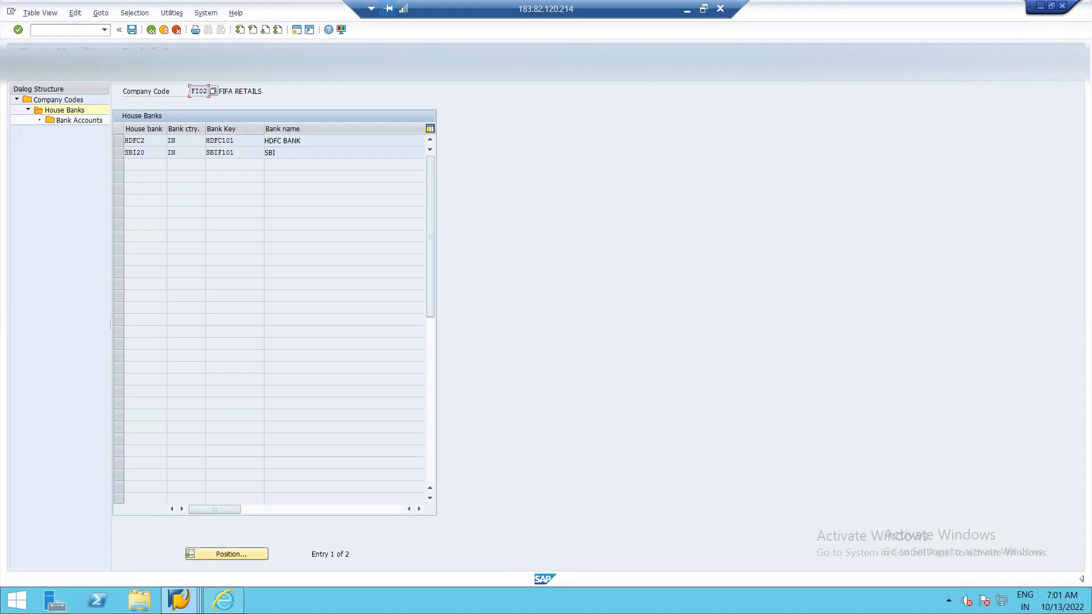
{"action": "left_click", "coordinate": [151, 29]}
{"action": "left_click", "coordinate": [151, 29]}
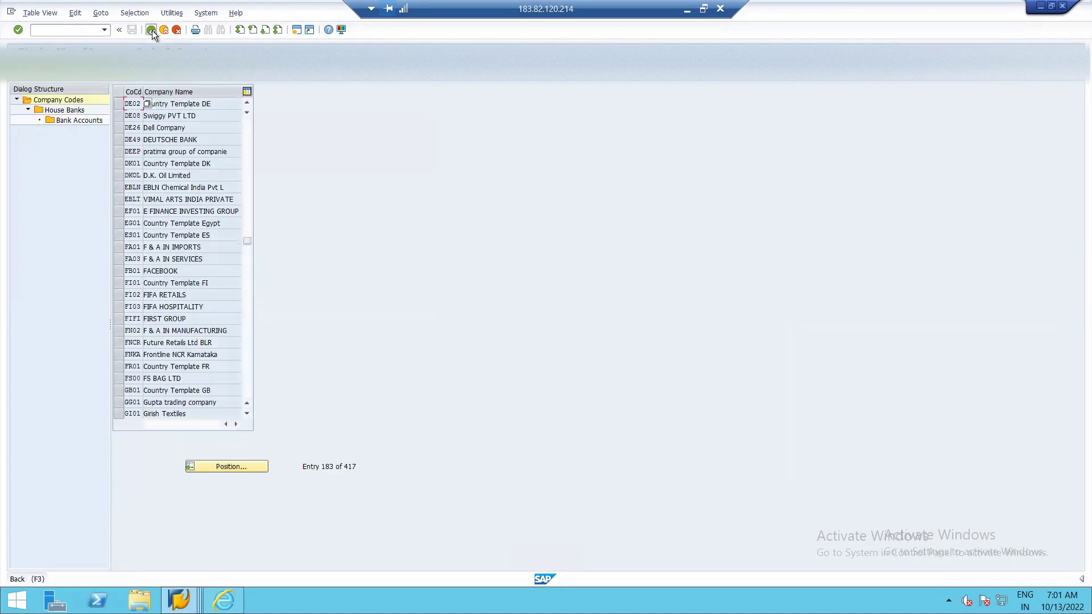
Step: Open the bank determination ranking order for paying company code FI02
{"action": "left_click", "coordinate": [75, 217]}
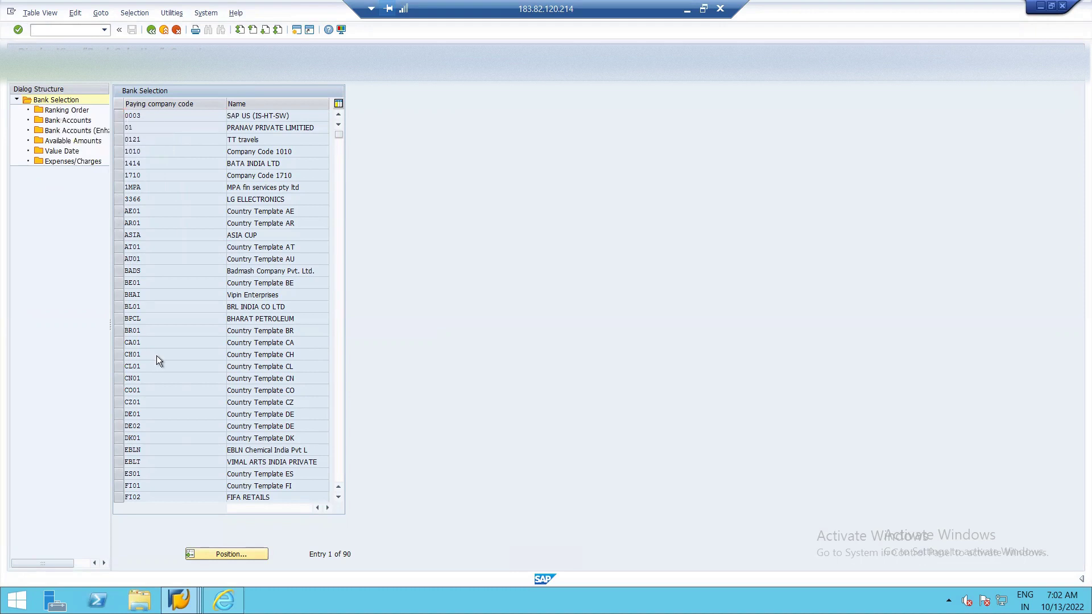
{"action": "scroll", "coordinate": [162, 358], "scroll_direction": "down", "scroll_amount": 3}
{"action": "scroll", "coordinate": [182, 358], "scroll_direction": "down", "scroll_amount": 1}
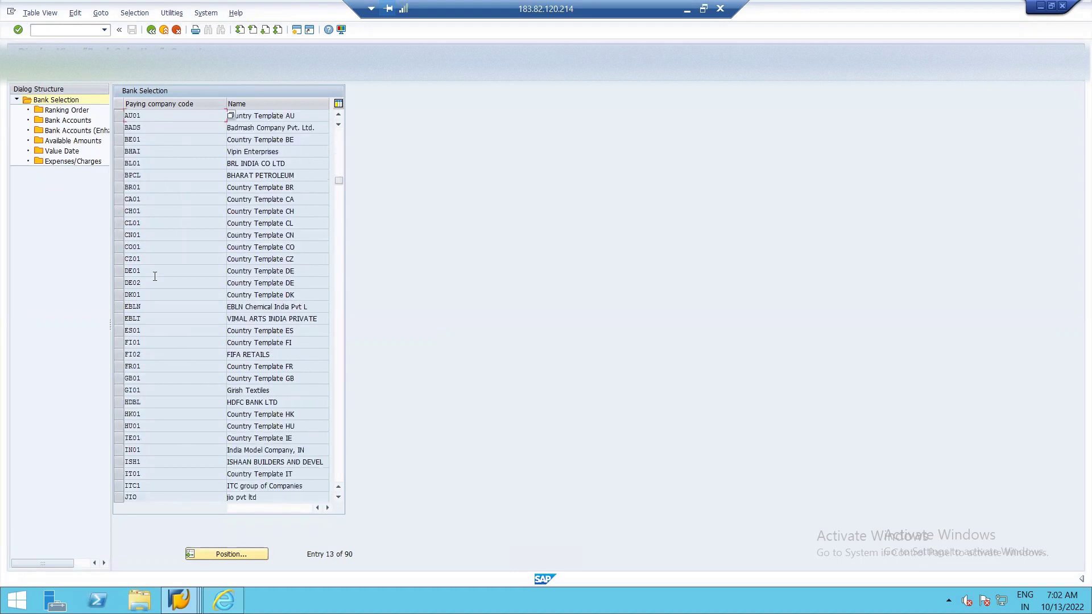
{"action": "left_click", "coordinate": [118, 355]}
{"action": "double_click", "coordinate": [153, 353]}
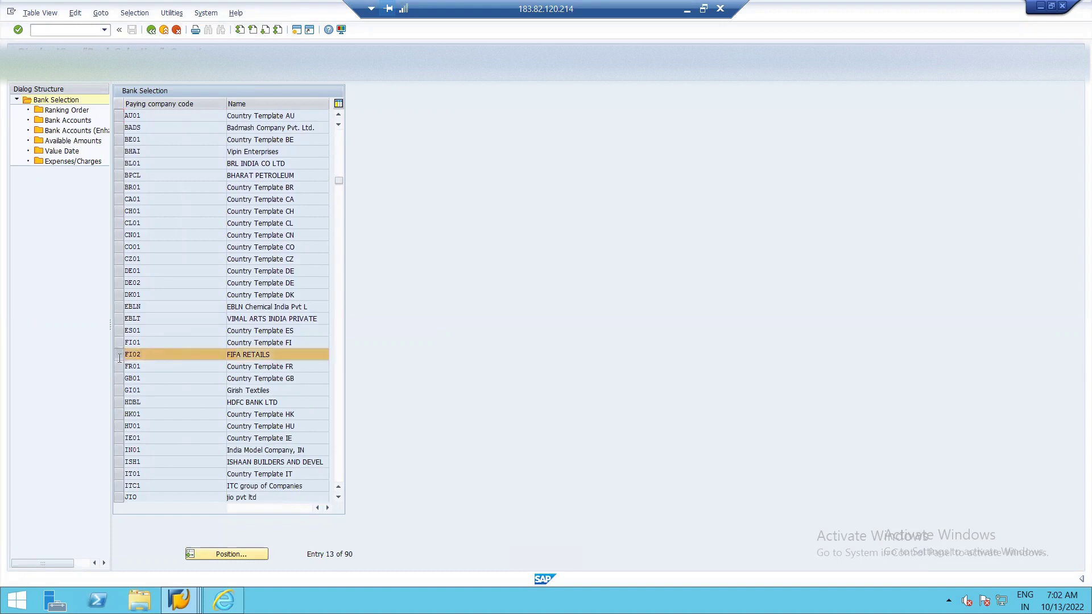
{"action": "left_click", "coordinate": [119, 354]}
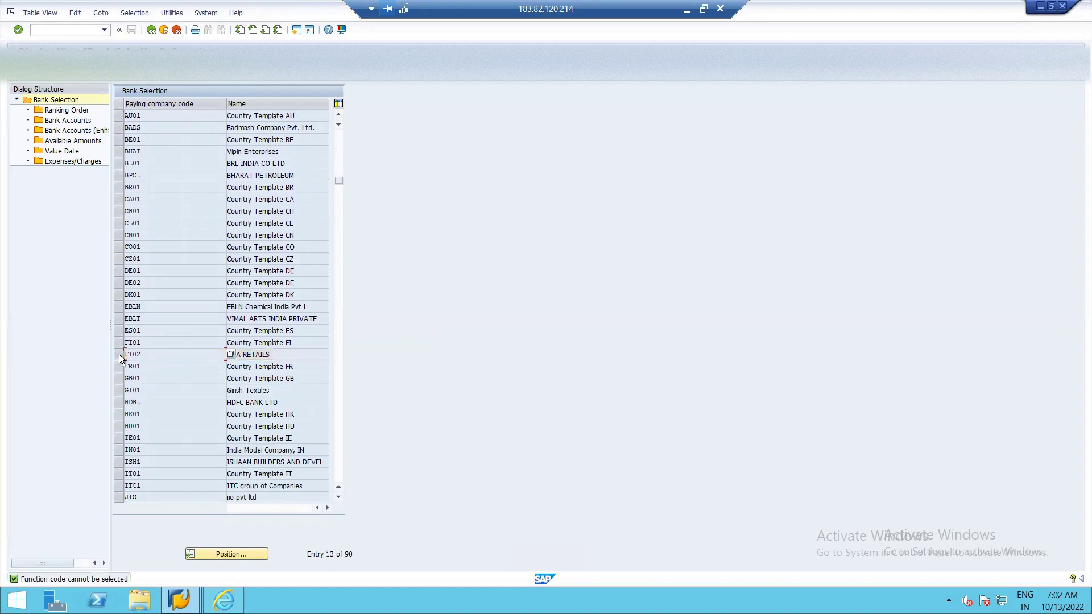
{"action": "left_click", "coordinate": [119, 354]}
{"action": "left_click", "coordinate": [68, 111]}
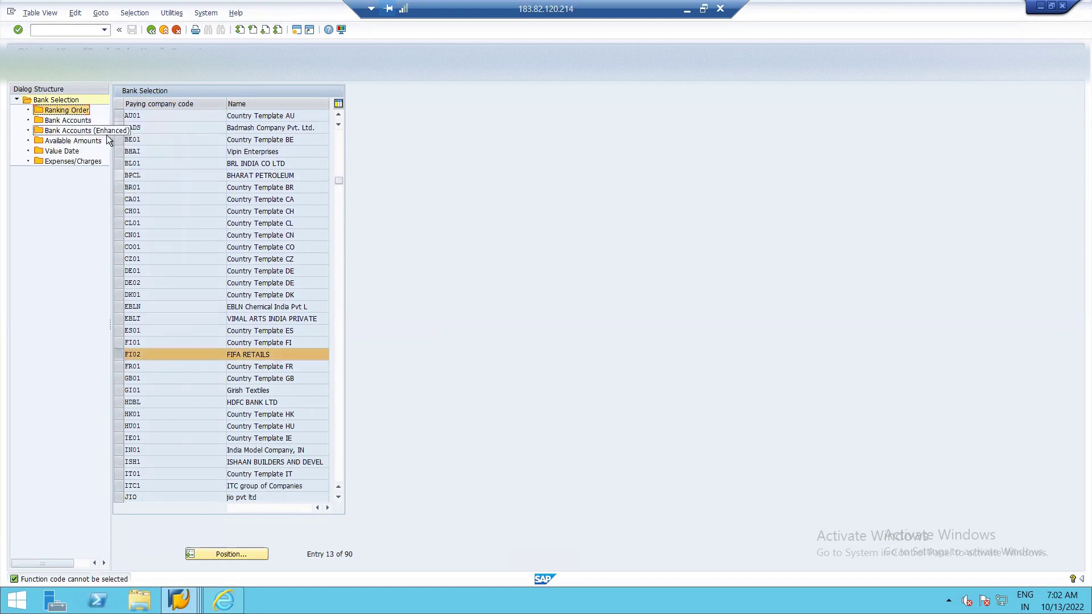
{"action": "double_click", "coordinate": [64, 111]}
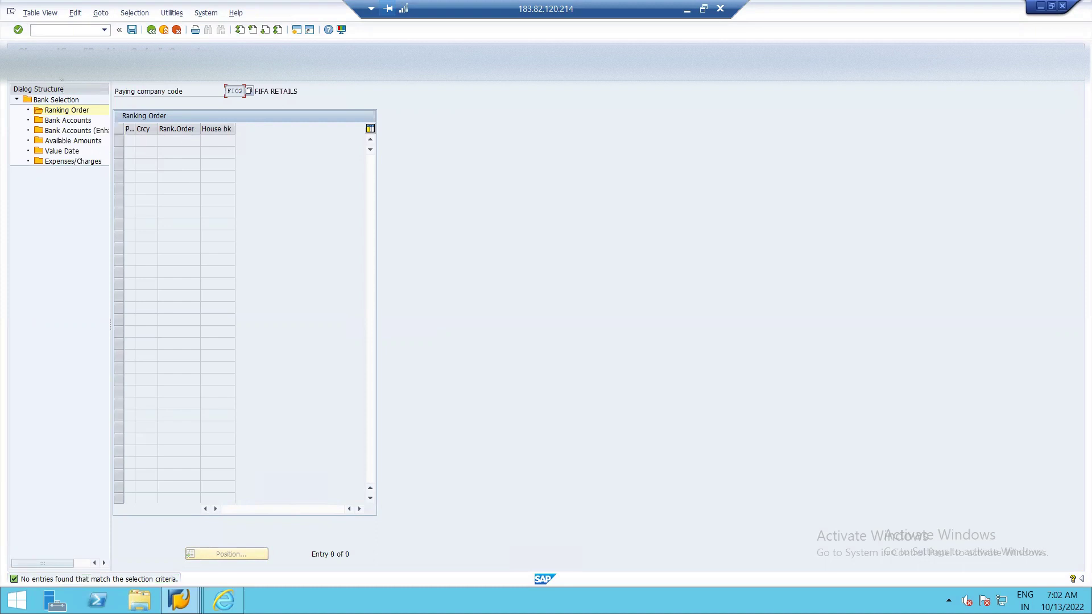
Step: Add a ranking order entry with payment method F, currency INR, ranking order 1 and house bank HDFC2
{"action": "key", "text": "F5"}
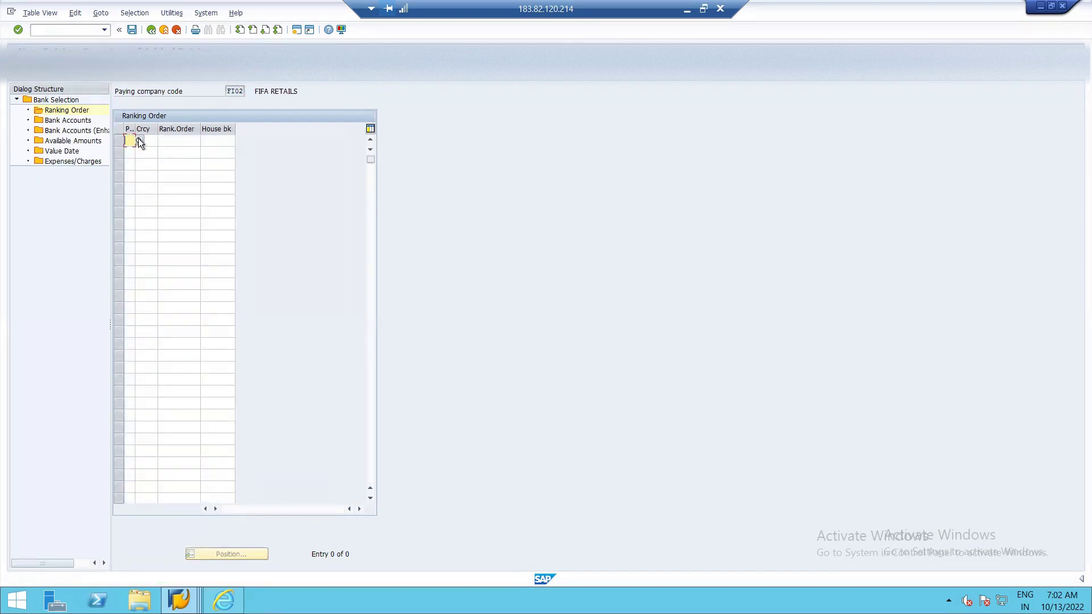
{"action": "left_click", "coordinate": [139, 140]}
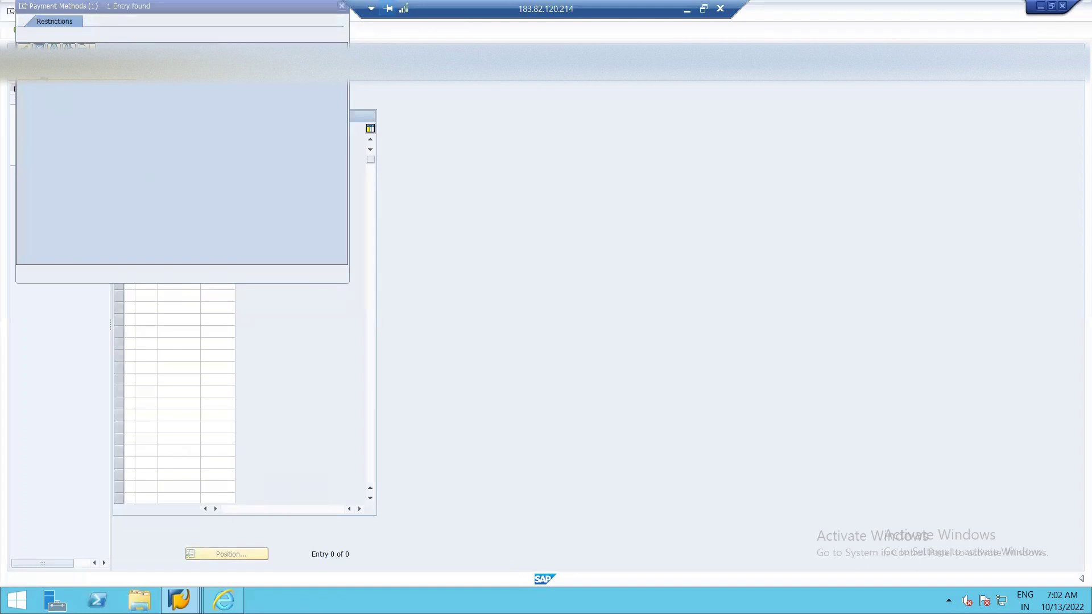
{"action": "key", "text": "Escape"}
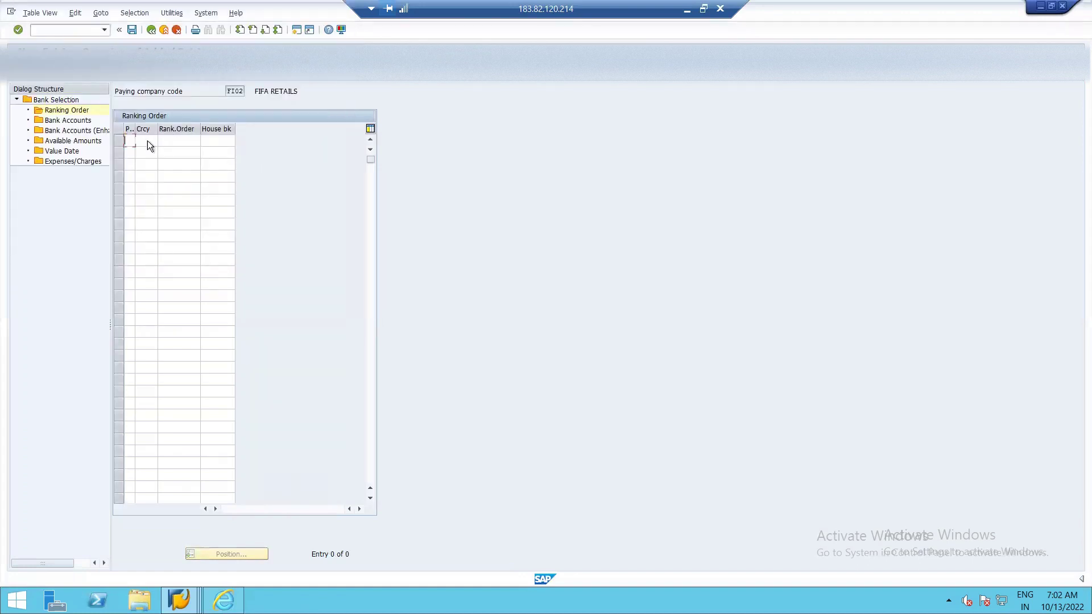
{"action": "left_click", "coordinate": [152, 138]}
{"action": "type", "text": "INR"}
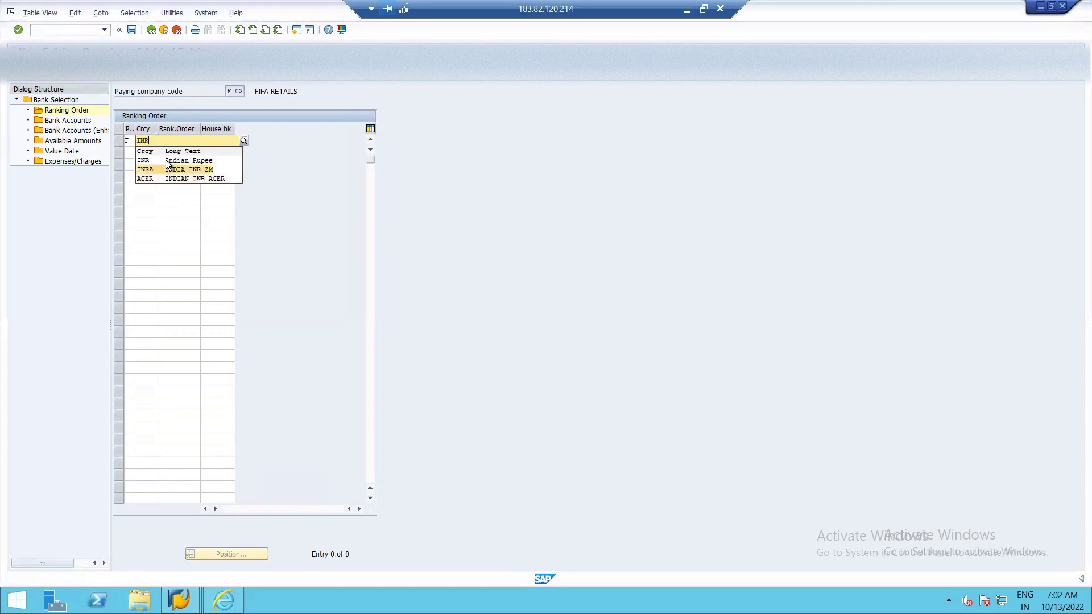
{"action": "left_click", "coordinate": [162, 161]}
{"action": "left_click", "coordinate": [173, 140]}
{"action": "type", "text": "1"}
{"action": "left_click", "coordinate": [227, 142]}
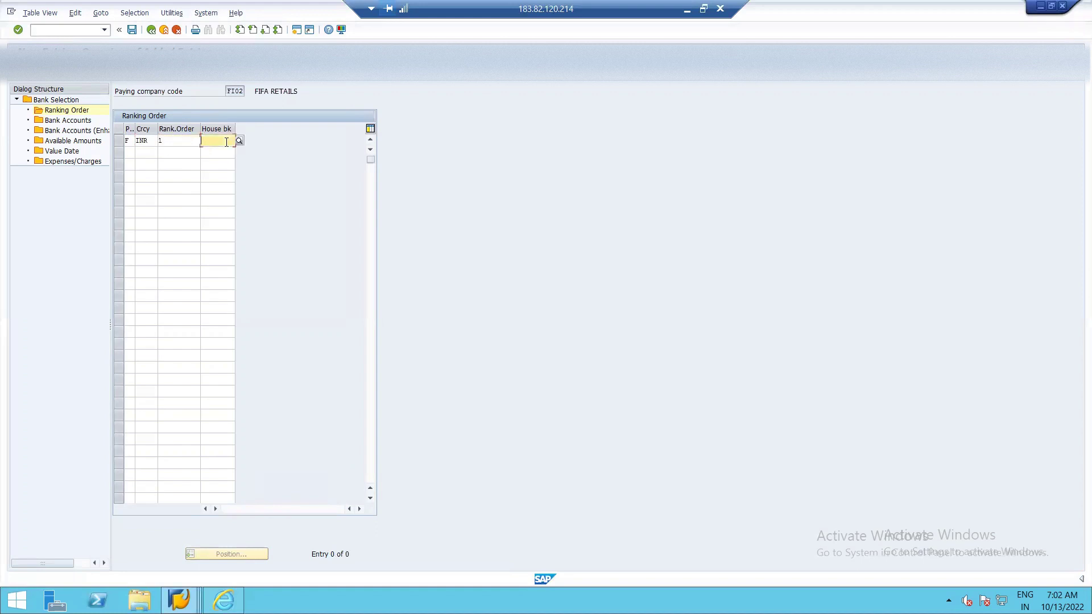
{"action": "left_click", "coordinate": [241, 140]}
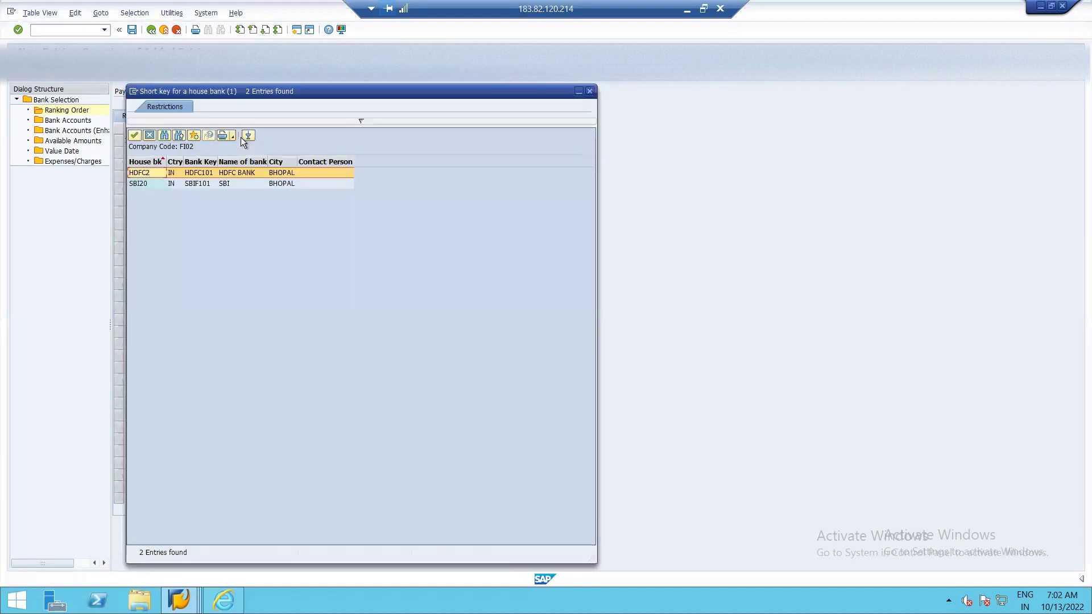
{"action": "double_click", "coordinate": [210, 172]}
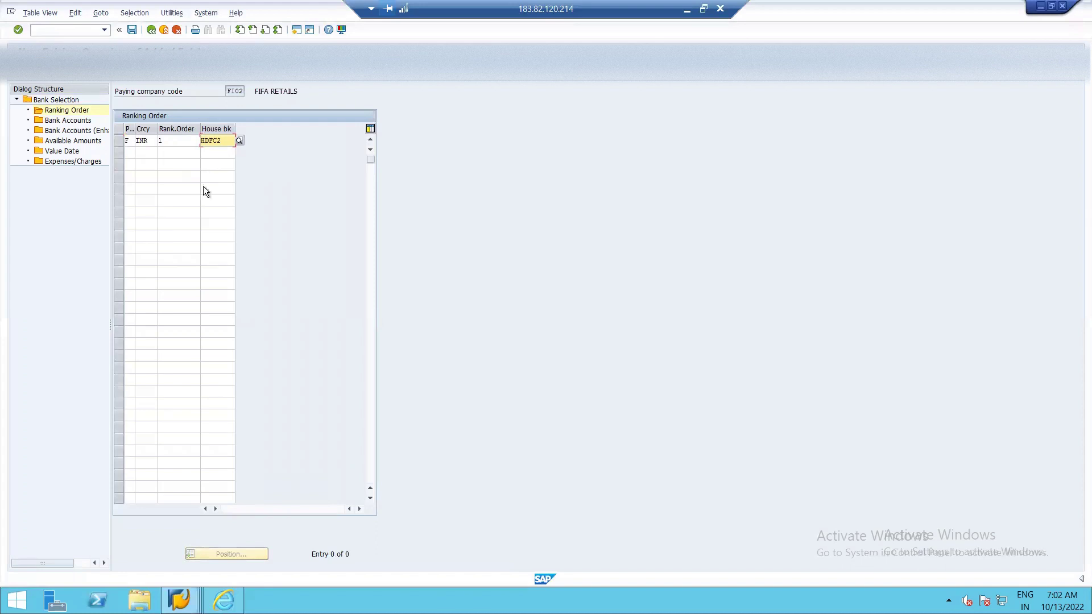
Step: Open the bank accounts of the bank determination for company code FI02 and start new entries
{"action": "double_click", "coordinate": [71, 122]}
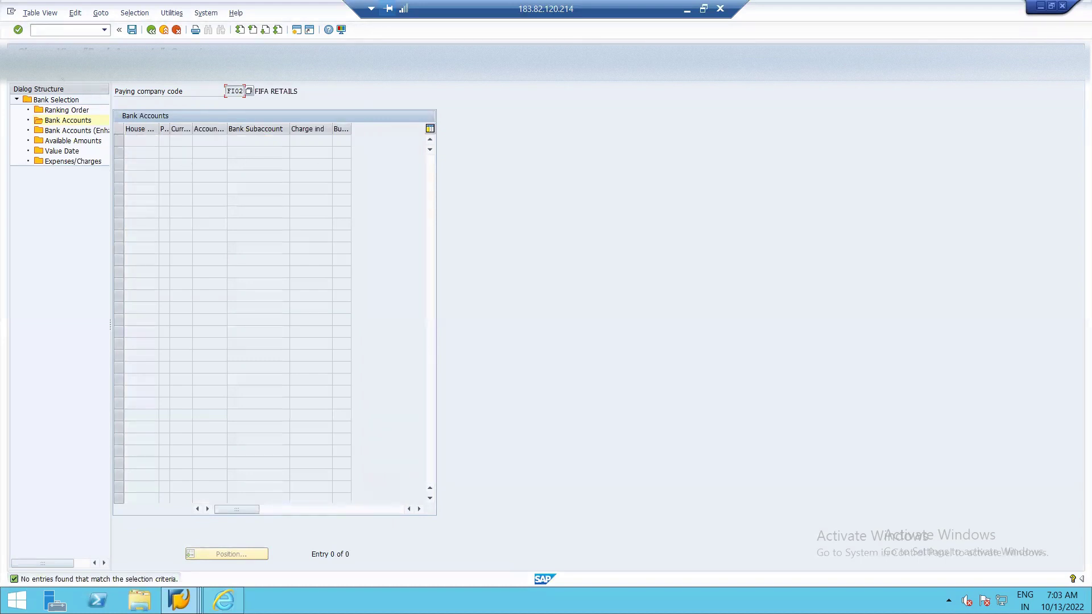
{"action": "left_click", "coordinate": [57, 71]}
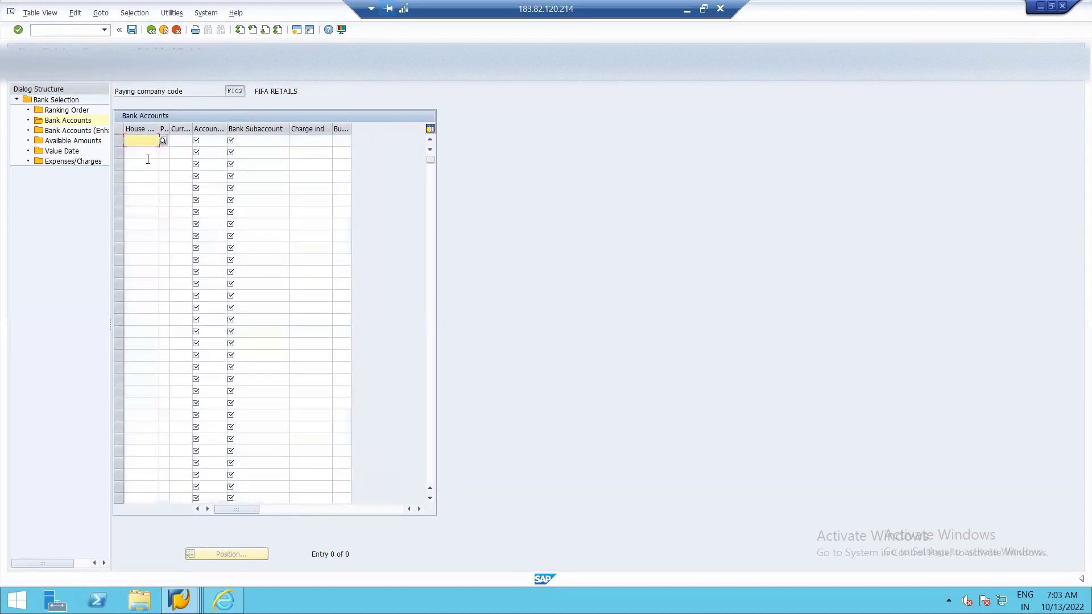
Step: Try to add a bank account entry with house bank HDFC2, payment method F, currency INR and account ID PMTRC
{"action": "left_click", "coordinate": [163, 141]}
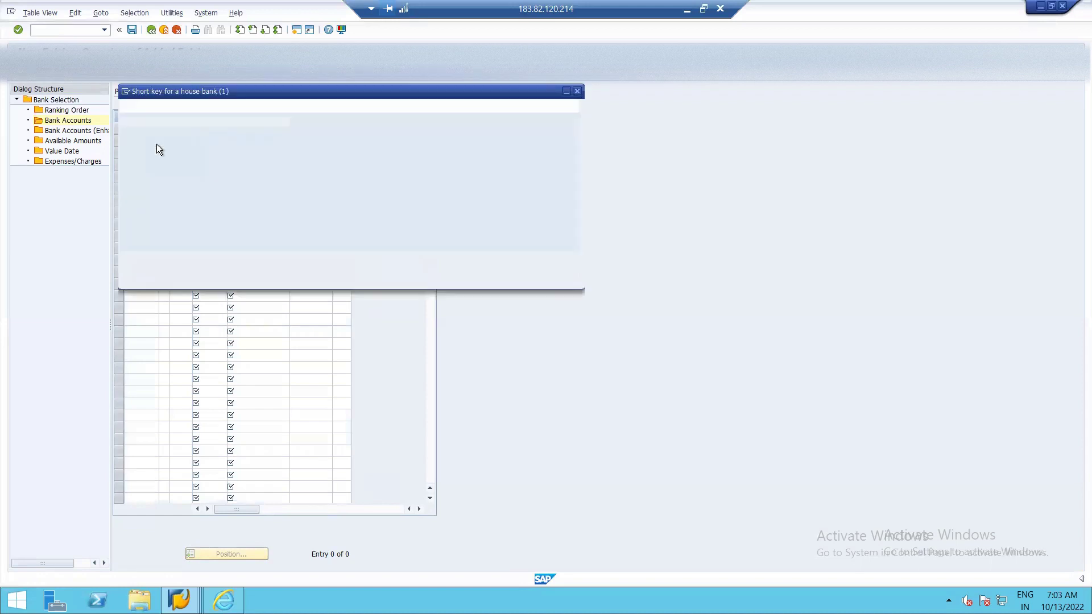
{"action": "double_click", "coordinate": [150, 170]}
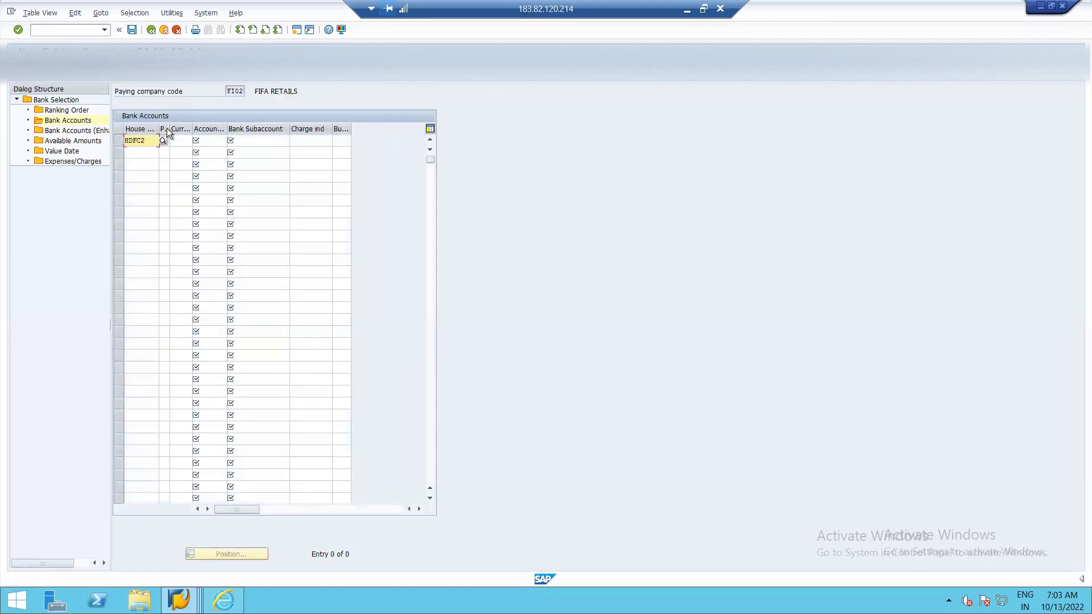
{"action": "left_click", "coordinate": [173, 128]}
{"action": "left_click_drag", "start_coordinate": [169, 129], "coordinate": [185, 128]}
{"action": "left_click", "coordinate": [178, 138]}
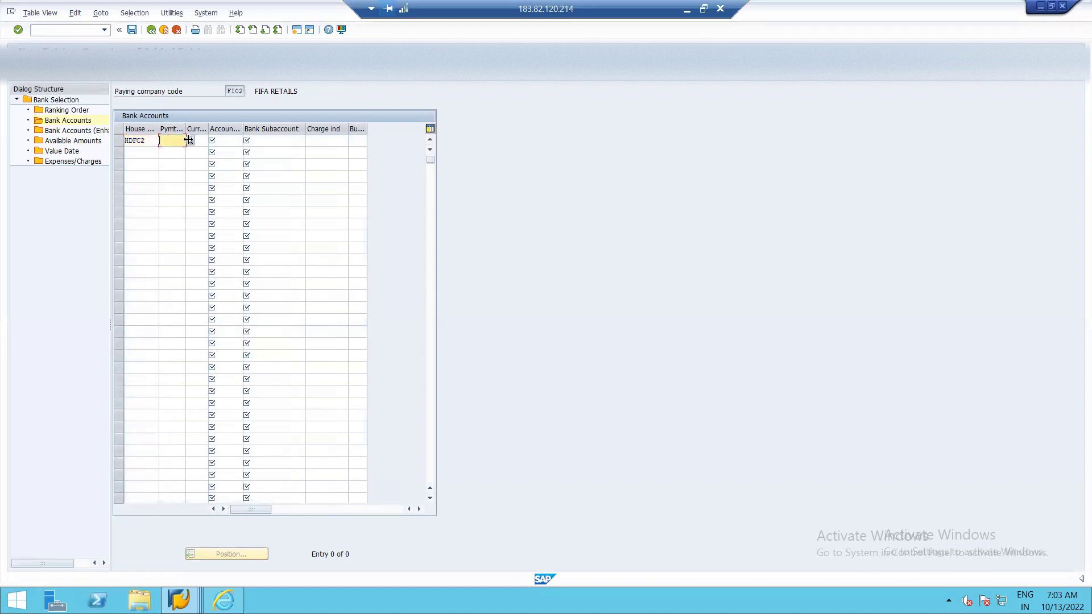
{"action": "left_click", "coordinate": [190, 140]}
{"action": "left_click", "coordinate": [204, 140]}
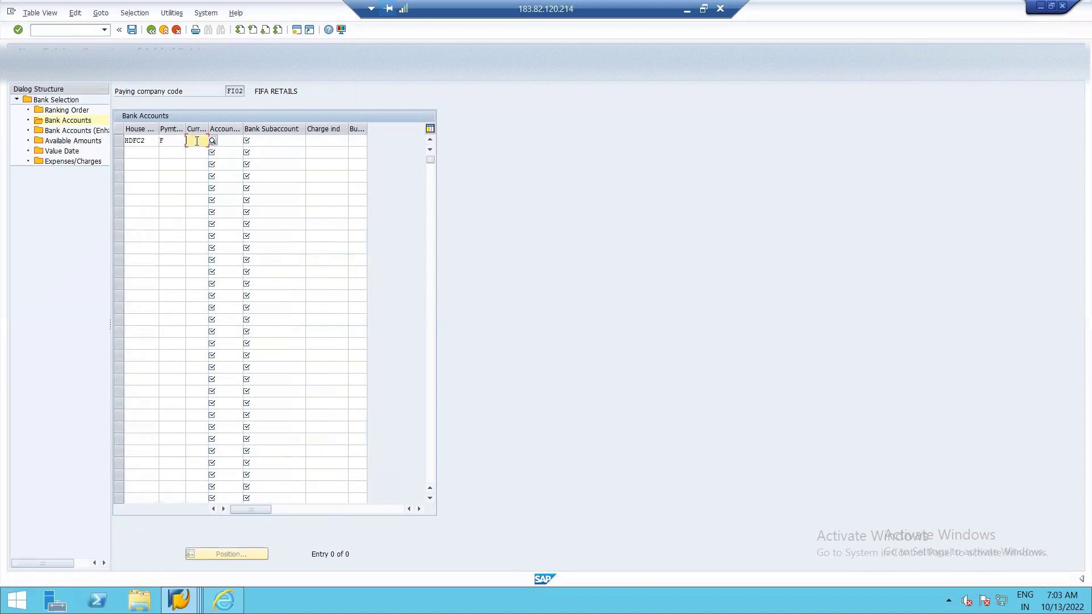
{"action": "type", "text": "INR"}
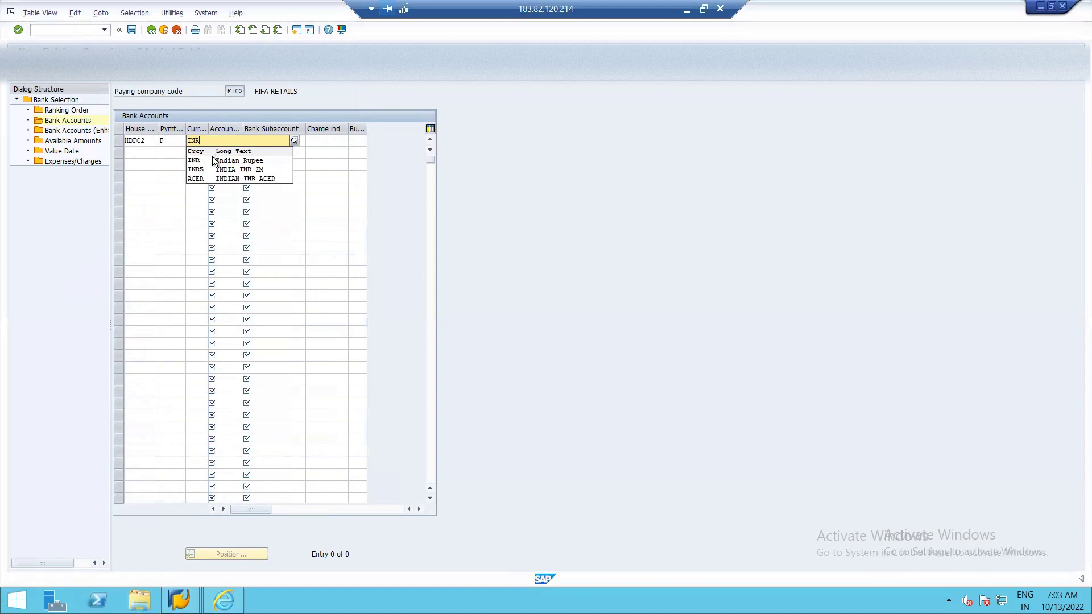
{"action": "left_click", "coordinate": [213, 160]}
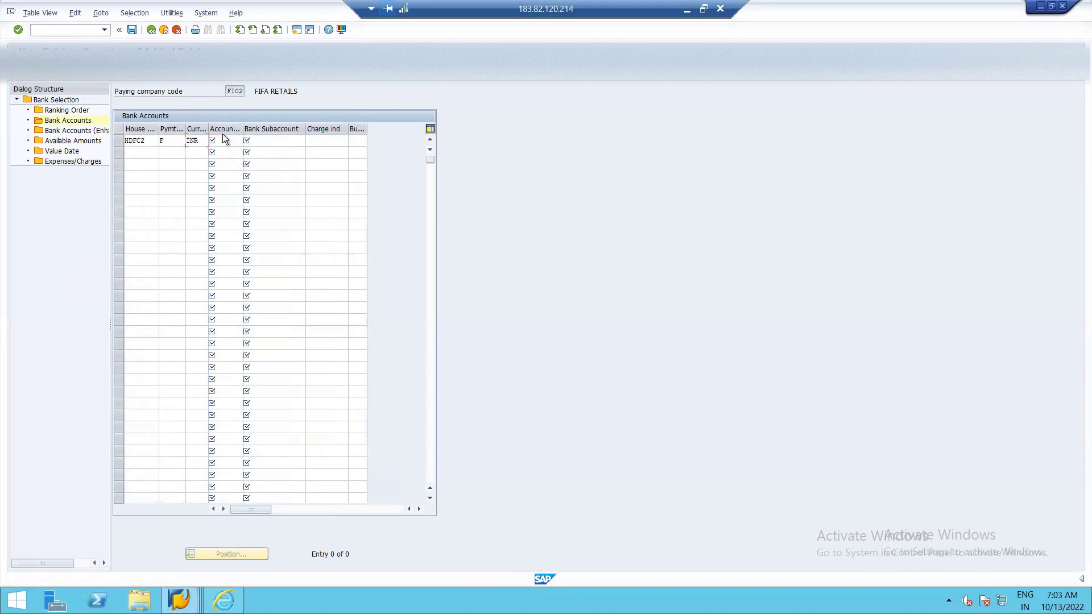
{"action": "left_click", "coordinate": [247, 139]}
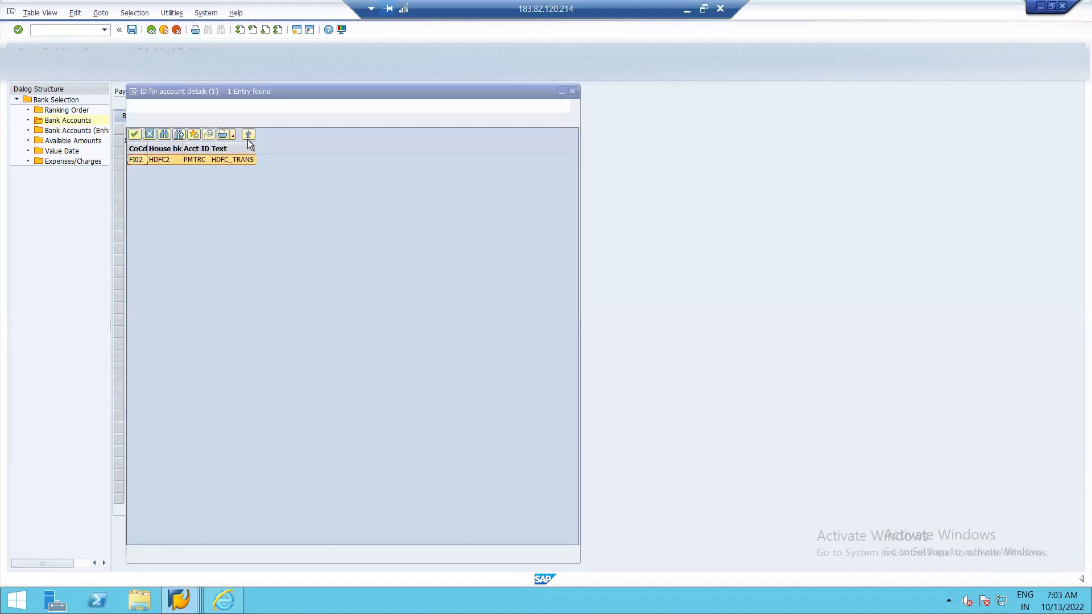
{"action": "double_click", "coordinate": [175, 159]}
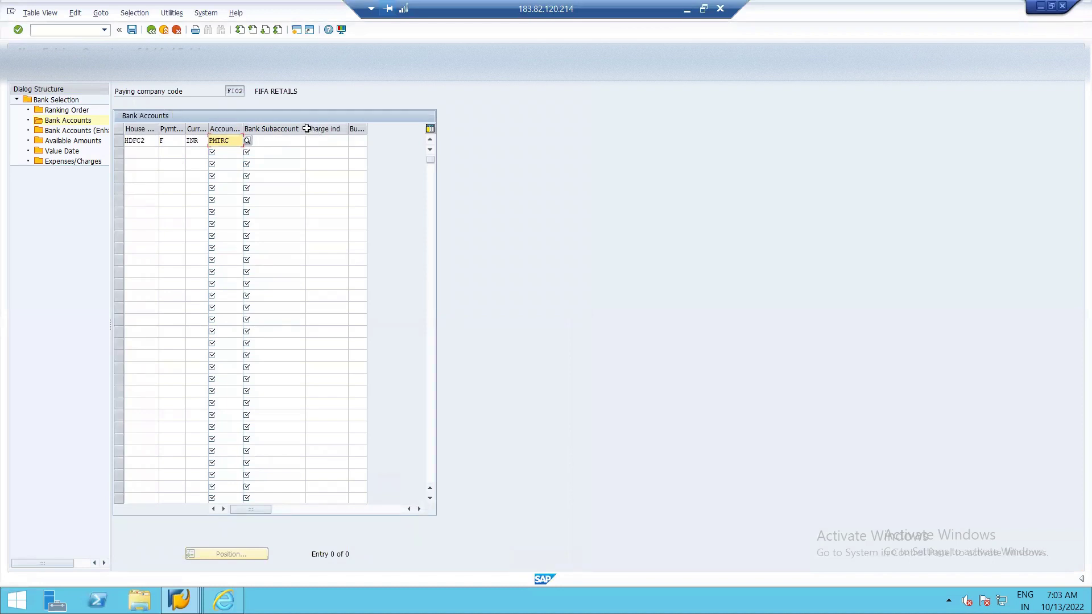
{"action": "left_click_drag", "start_coordinate": [306, 128], "coordinate": [293, 128]}
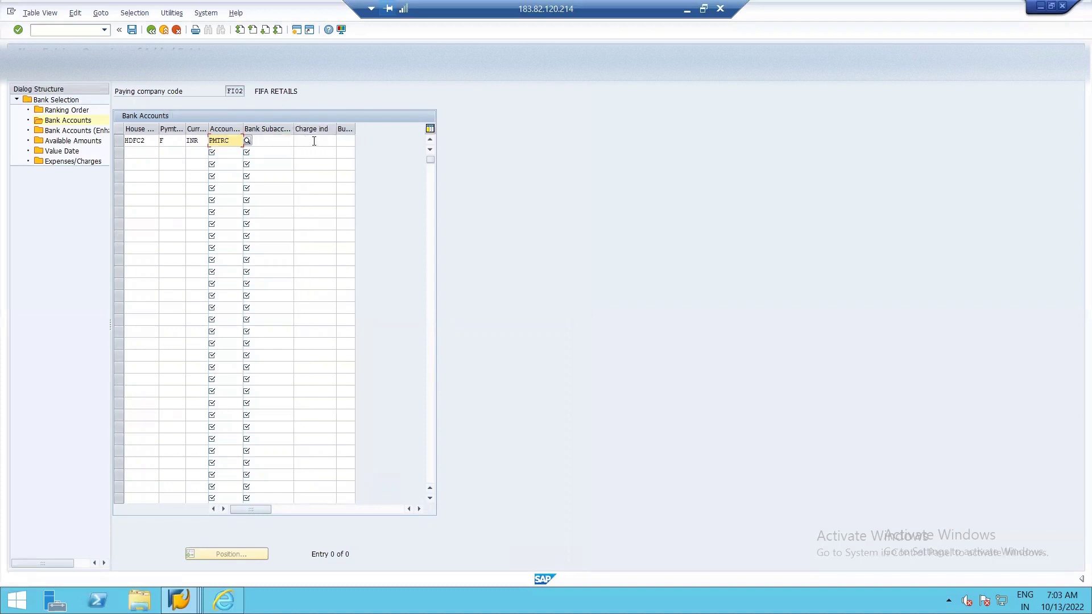
Step: Try to open the available amounts without a bank subaccount, and discard the unsaved bank account entry
{"action": "left_click", "coordinate": [70, 133]}
{"action": "double_click", "coordinate": [62, 141]}
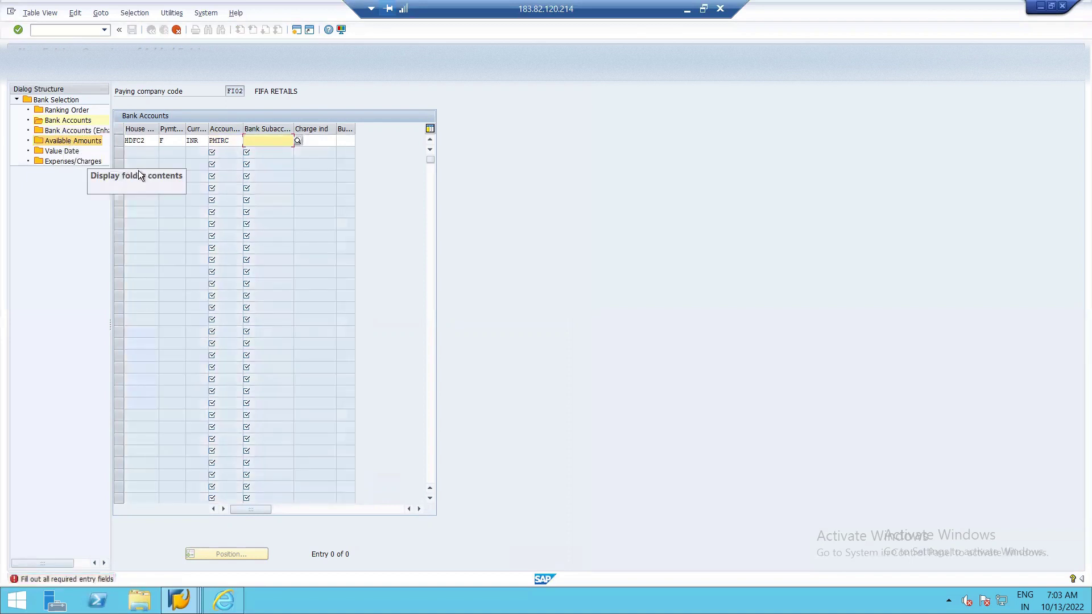
{"action": "double_click", "coordinate": [88, 142]}
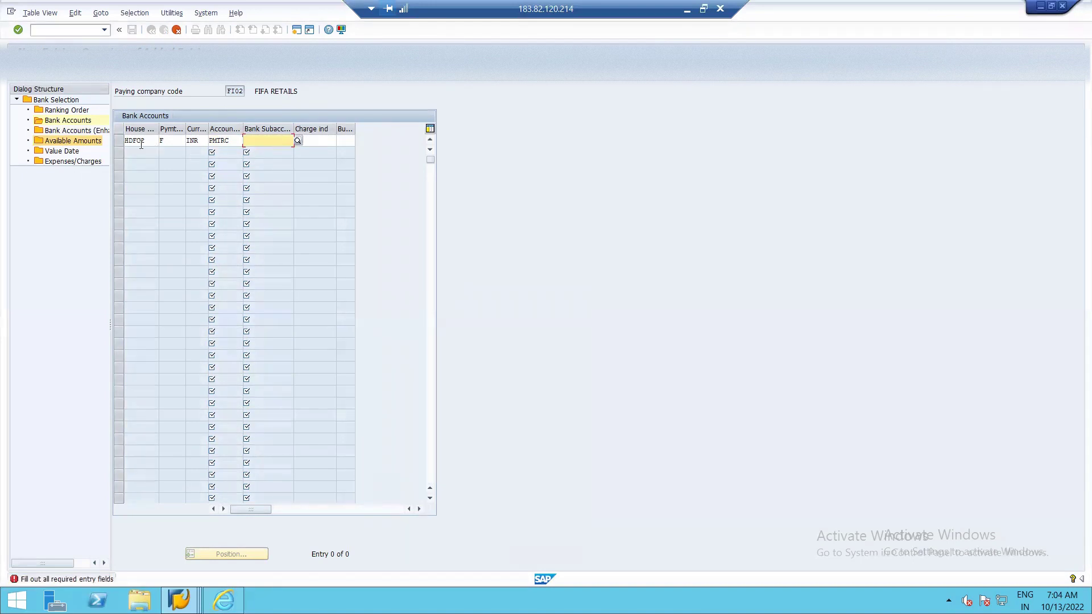
{"action": "left_click", "coordinate": [298, 167]}
{"action": "left_click", "coordinate": [17, 30]}
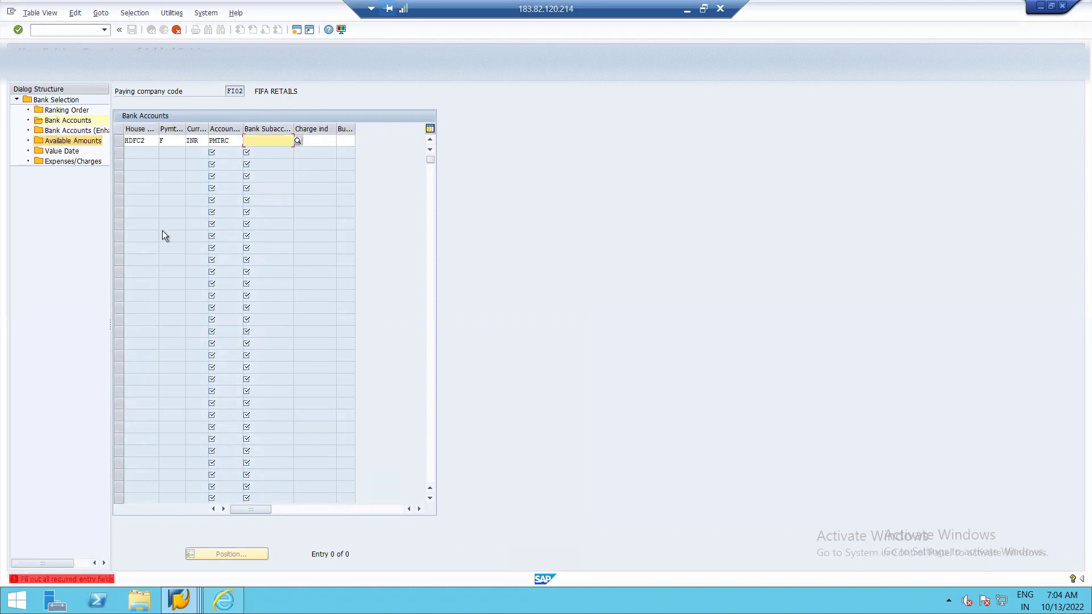
{"action": "left_click", "coordinate": [177, 30]}
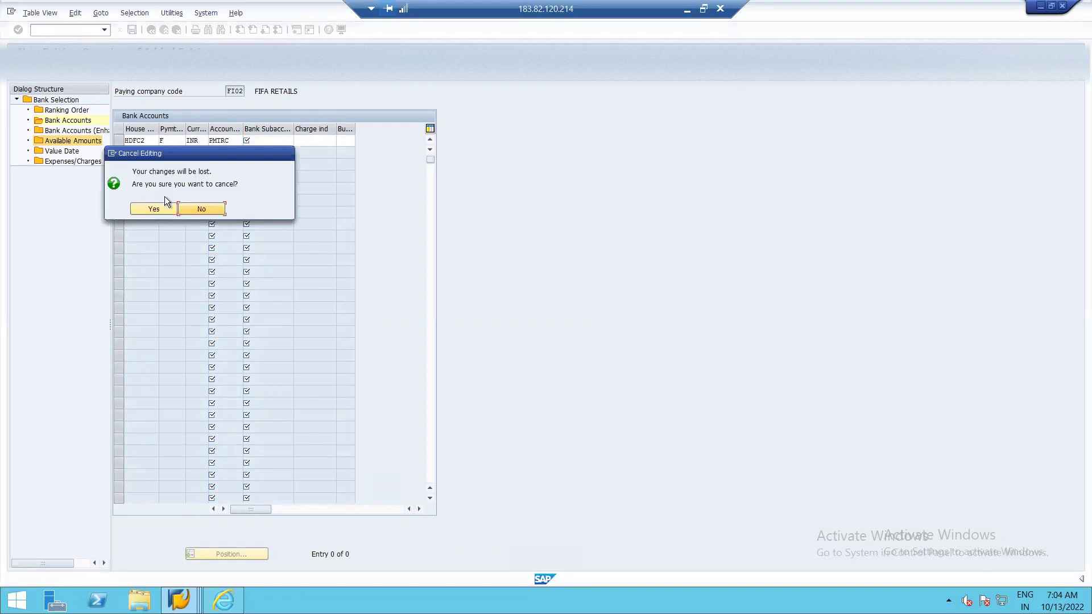
{"action": "left_click", "coordinate": [159, 208]}
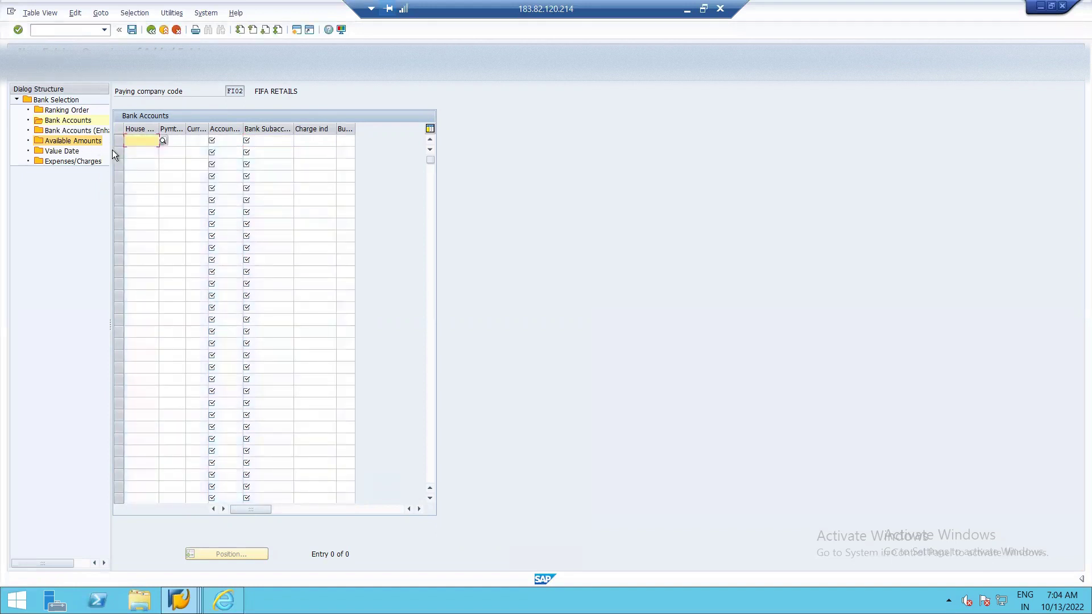
Step: Enter house bank HDFC2, payment method F and currency INR in the first row of the bank accounts table
{"action": "left_click", "coordinate": [163, 140]}
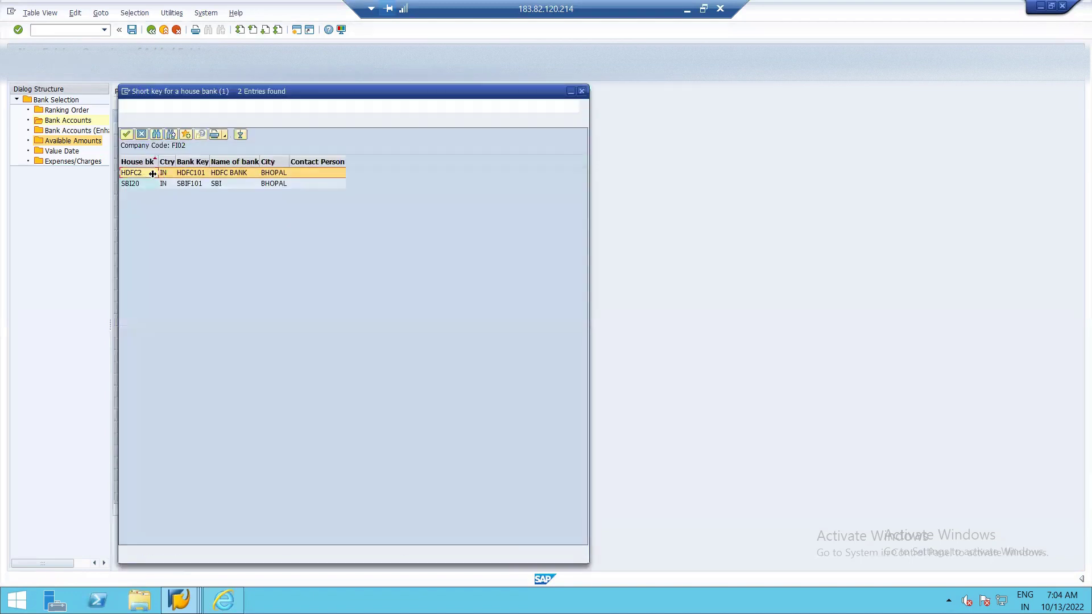
{"action": "double_click", "coordinate": [145, 172]}
{"action": "left_click", "coordinate": [180, 139]}
{"action": "left_click", "coordinate": [189, 141]}
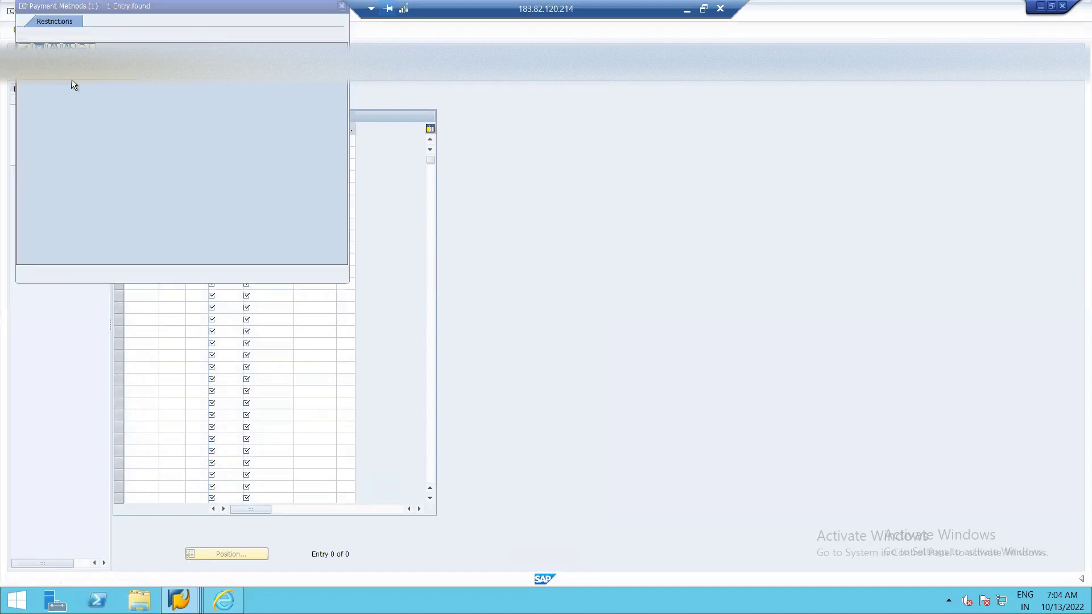
{"action": "double_click", "coordinate": [244, 138]}
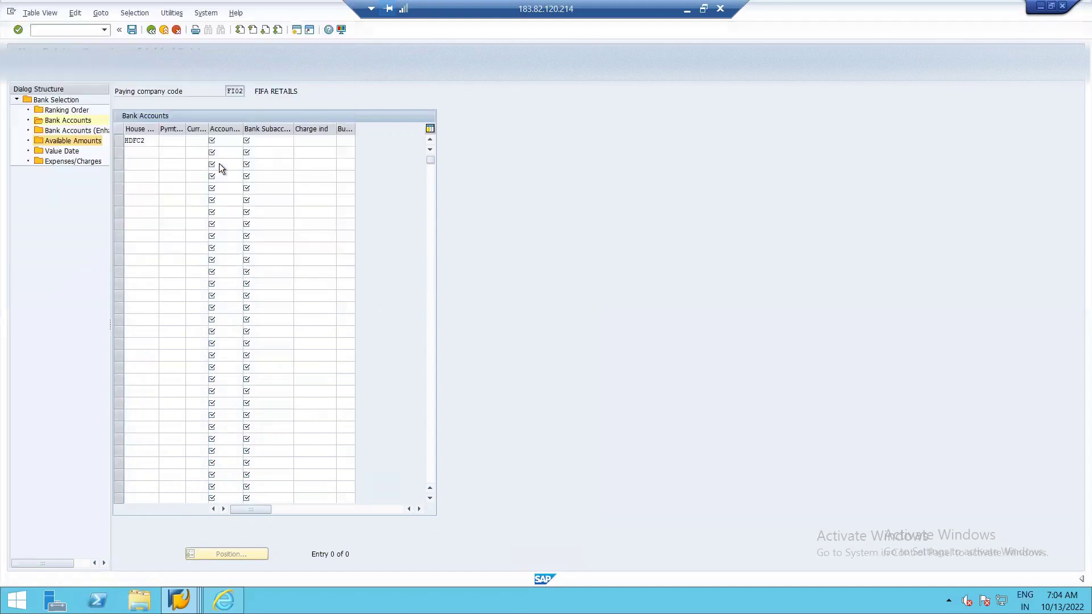
{"action": "left_click", "coordinate": [200, 139]}
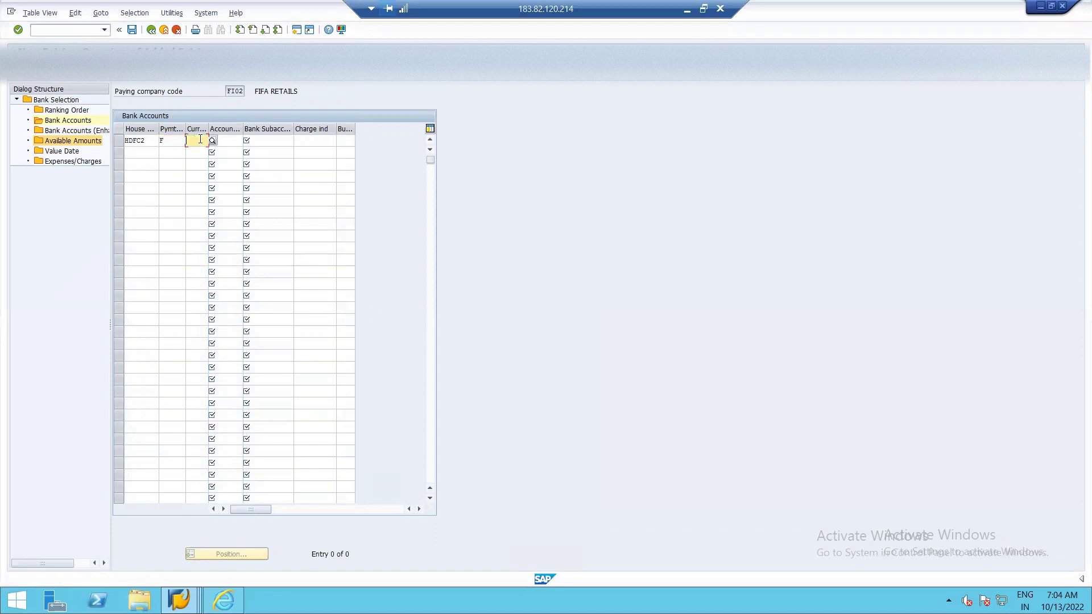
{"action": "type", "text": "INR"}
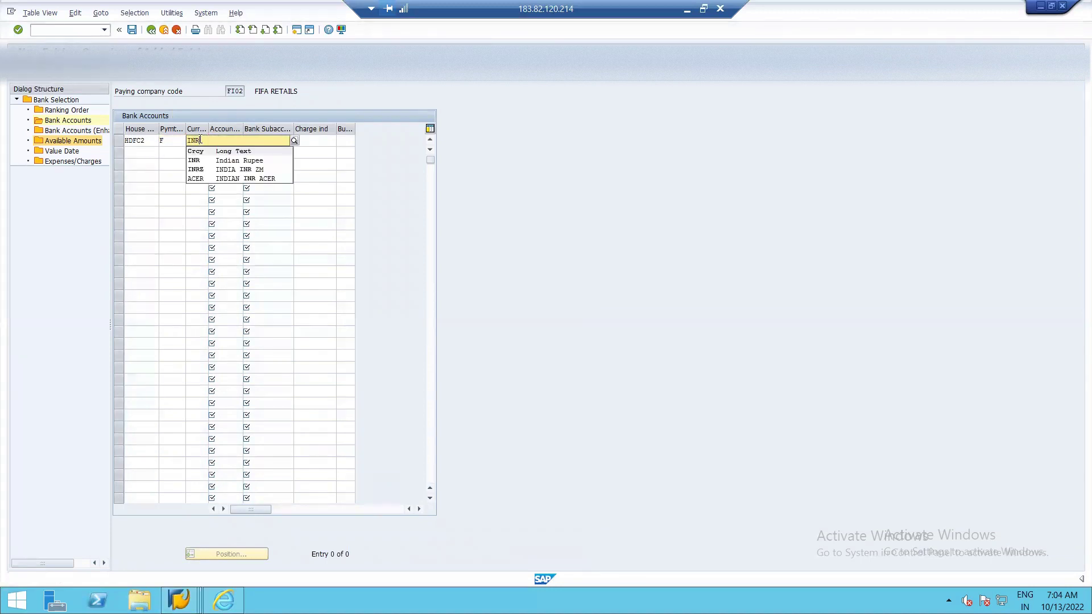
{"action": "key", "text": "Down"}
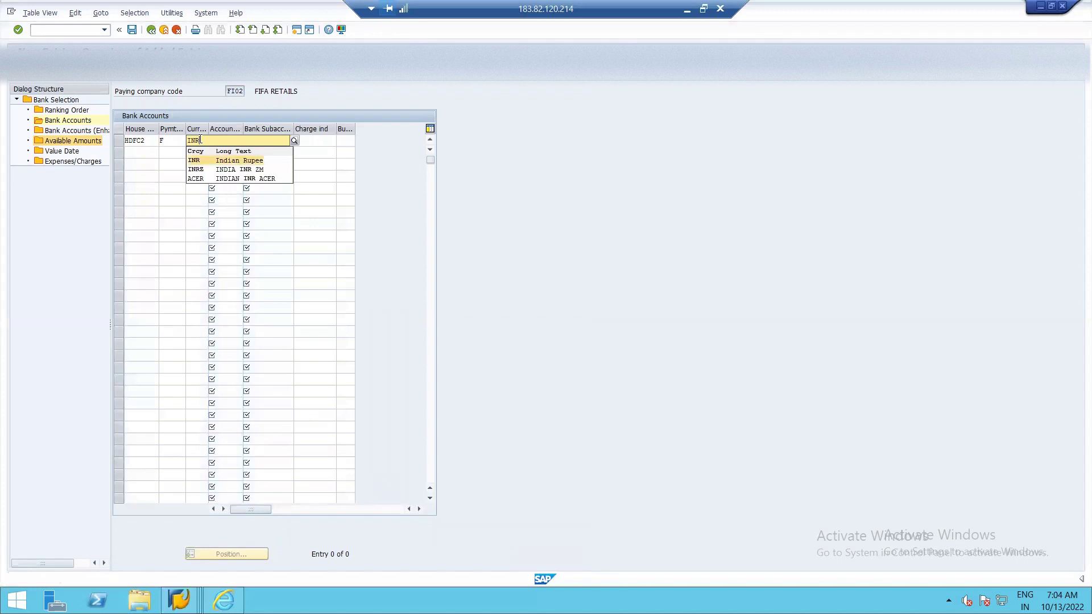
{"action": "key", "text": "Return"}
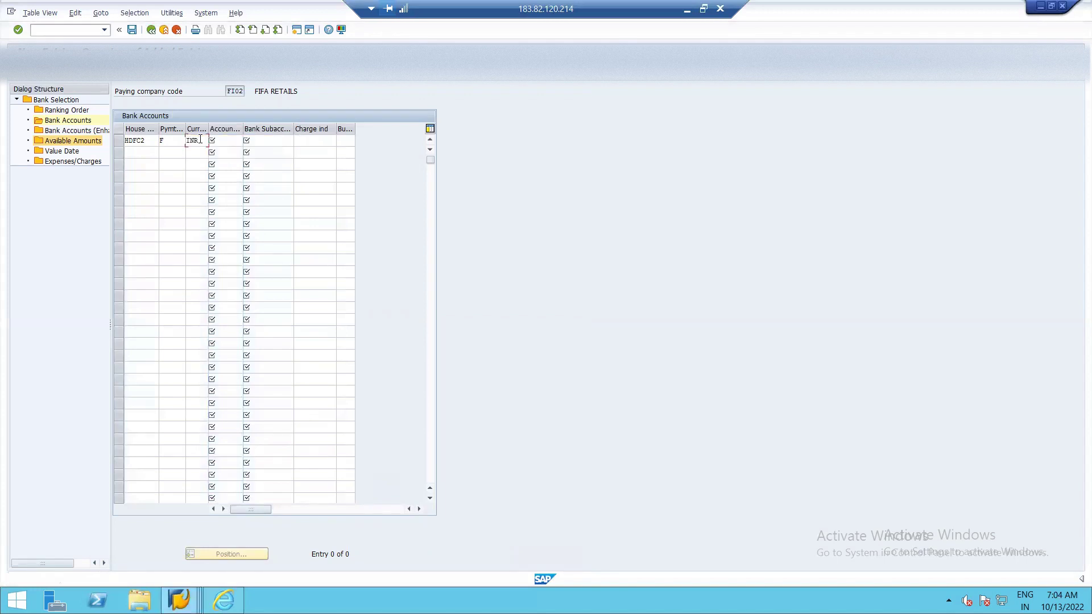
Step: Assign account ID PMTRC to the HDFC2 bank account entry
{"action": "left_click", "coordinate": [230, 140]}
{"action": "key", "text": "Down"}
{"action": "key", "text": "Down"}
{"action": "key", "text": "Down"}
{"action": "key", "text": "Down"}
{"action": "left_click", "coordinate": [235, 140]}
{"action": "left_click", "coordinate": [248, 141]}
{"action": "key", "text": "F4"}
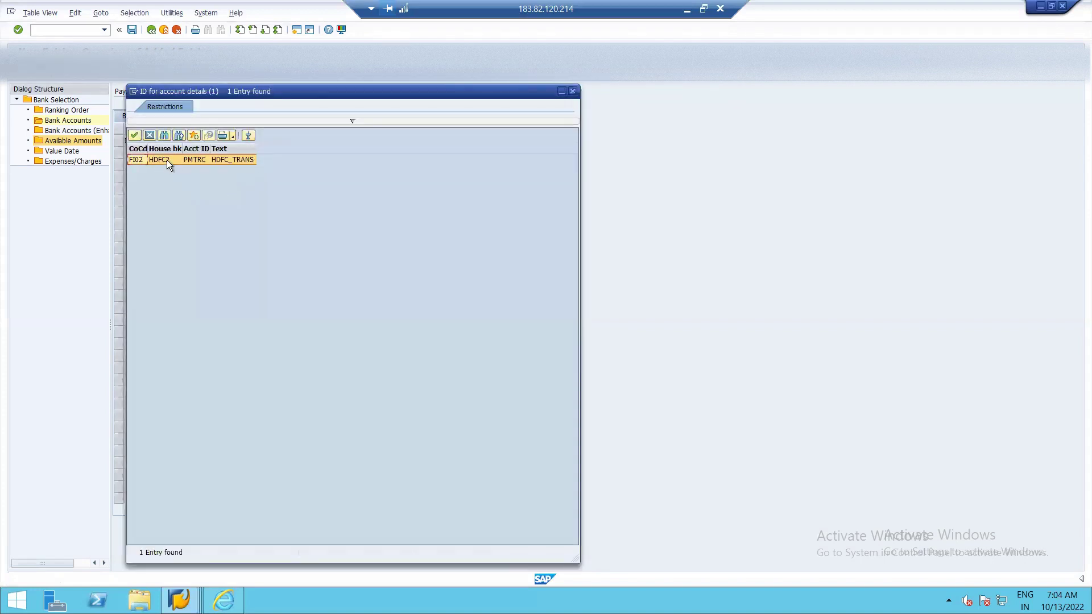
{"action": "double_click", "coordinate": [166, 159]}
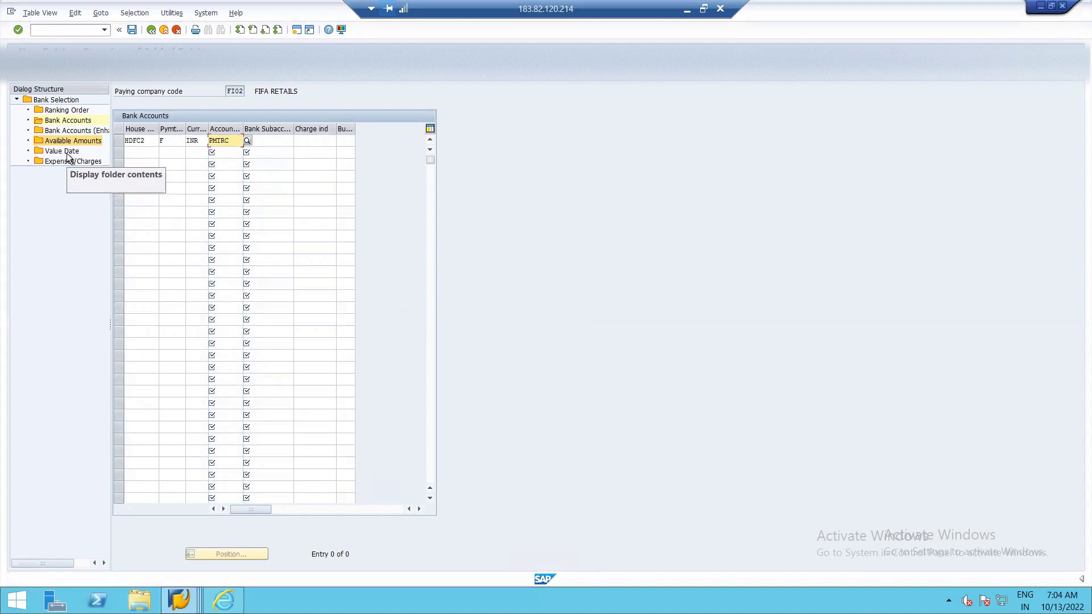
Step: Search the G/L accounts and pick one as the required bank subaccount for the HDFC2 entry
{"action": "left_click_drag", "start_coordinate": [293, 128], "coordinate": [282, 131]}
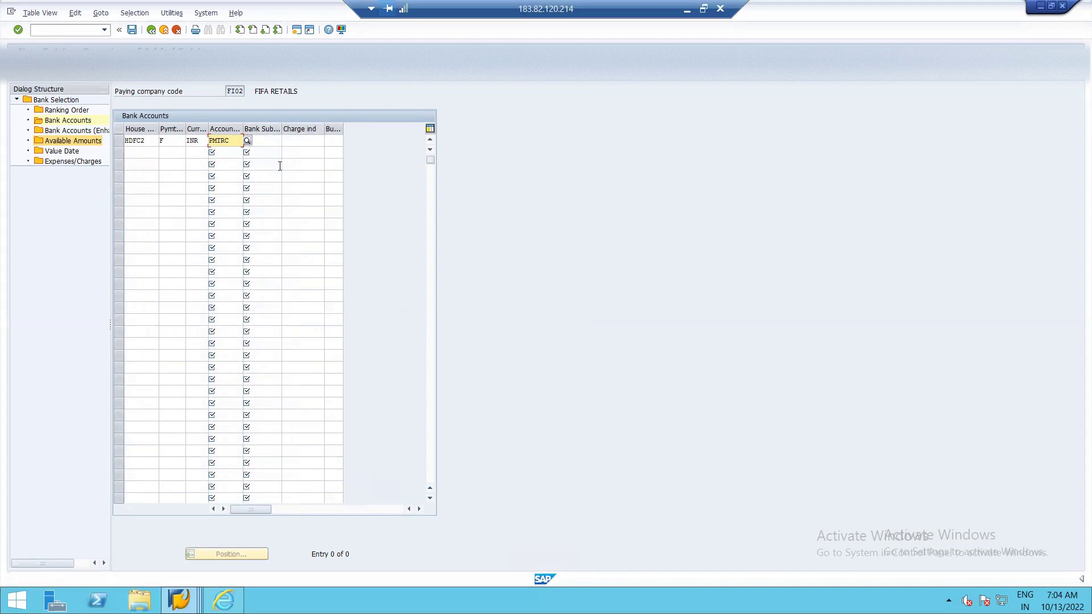
{"action": "left_click", "coordinate": [68, 151]}
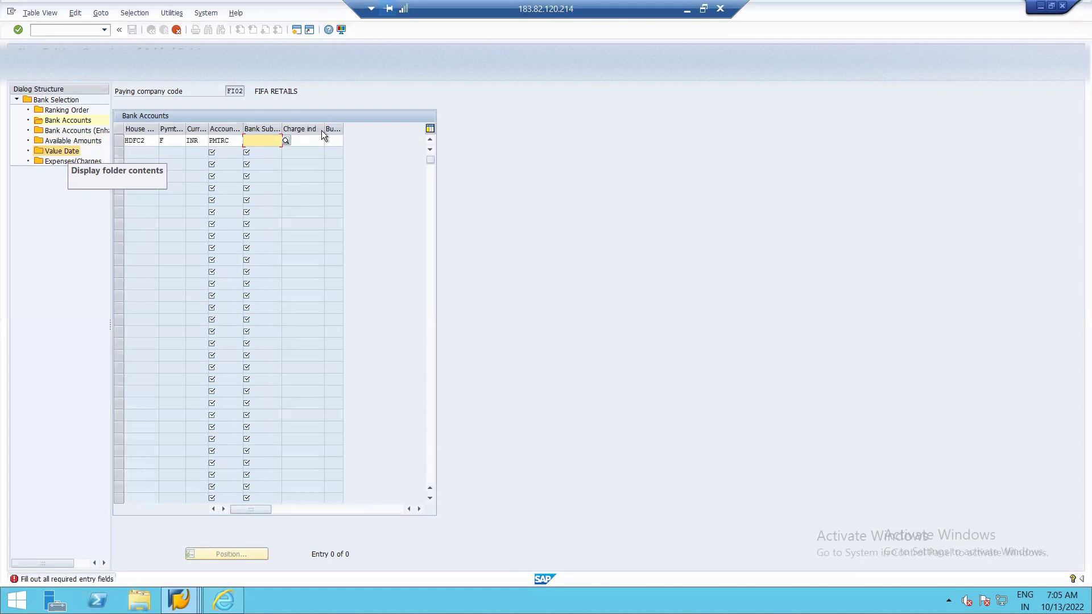
{"action": "left_click", "coordinate": [286, 140]}
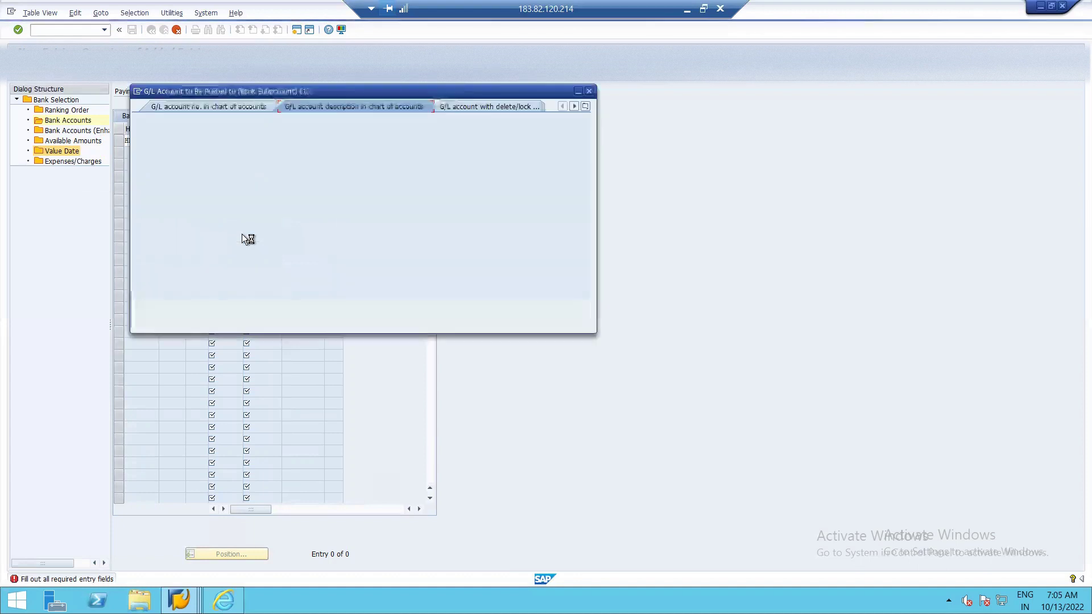
{"action": "key", "text": "Return"}
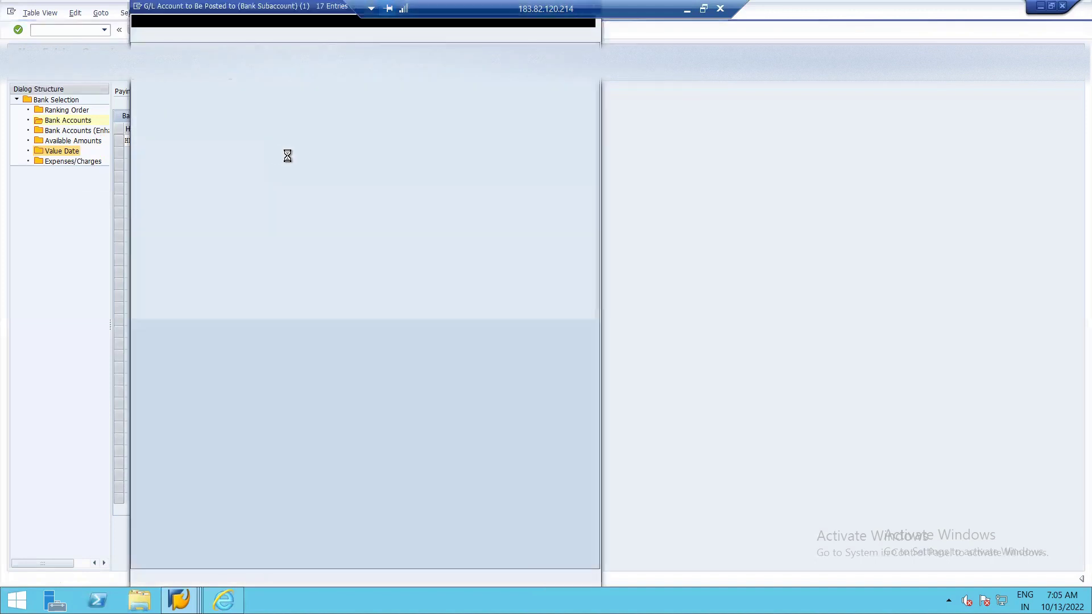
{"action": "double_click", "coordinate": [158, 86]}
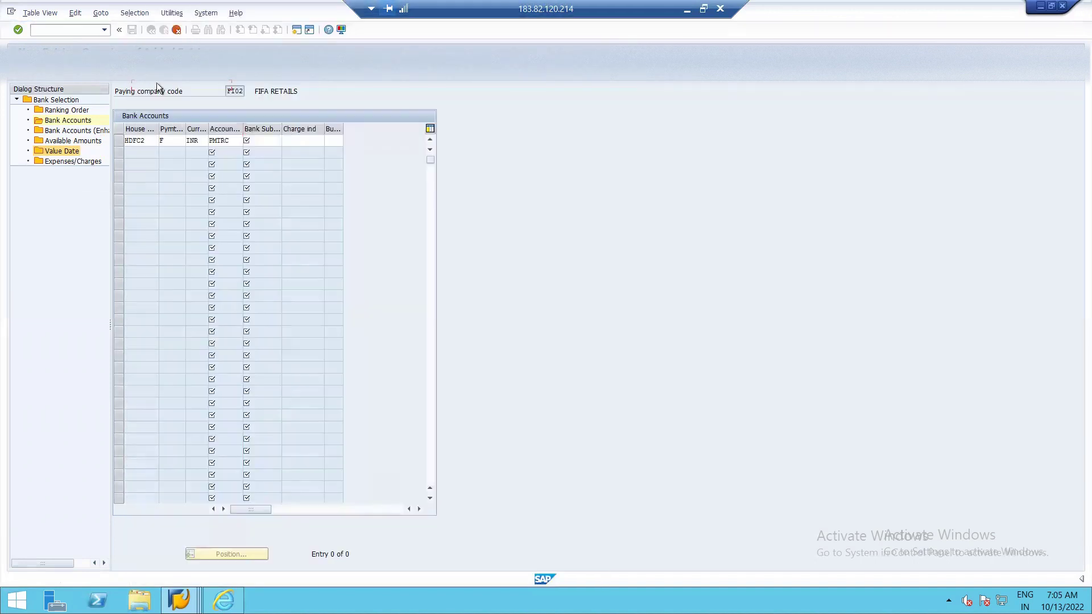
Step: Open the value date settings with new entries and examine the house bank, account ID and amount limit columns
{"action": "double_click", "coordinate": [64, 152]}
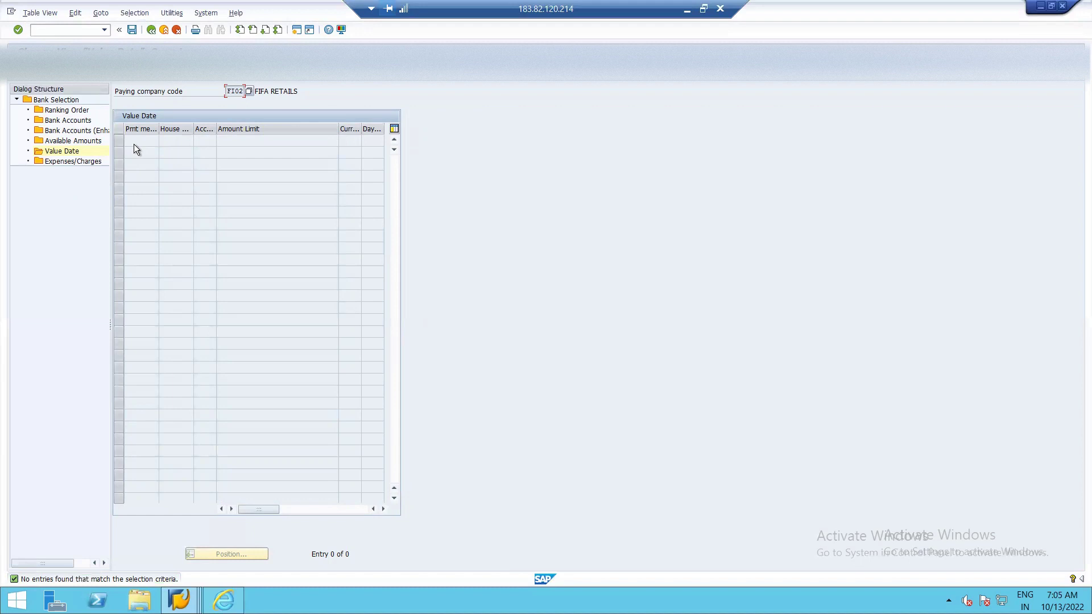
{"action": "left_click", "coordinate": [56, 78]}
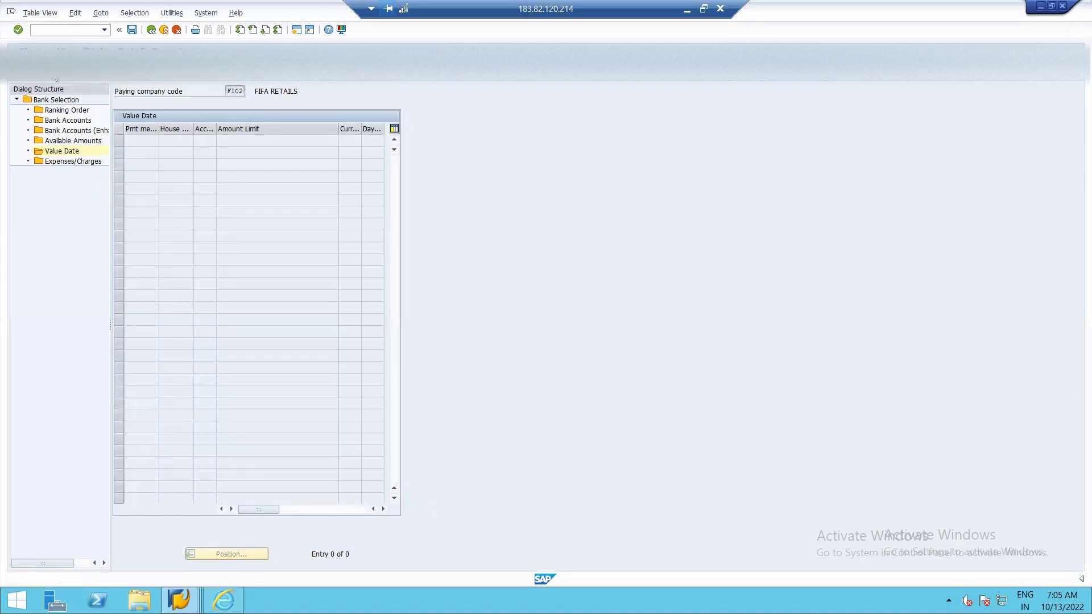
{"action": "left_click", "coordinate": [176, 140]}
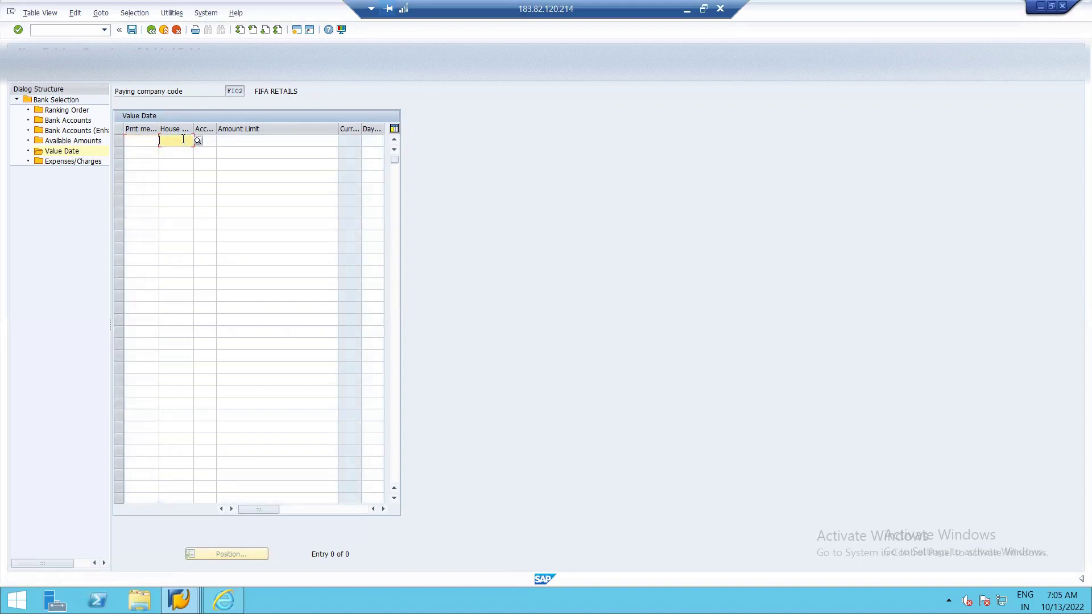
{"action": "left_click", "coordinate": [213, 137]}
{"action": "left_click_drag", "start_coordinate": [336, 131], "coordinate": [323, 134]}
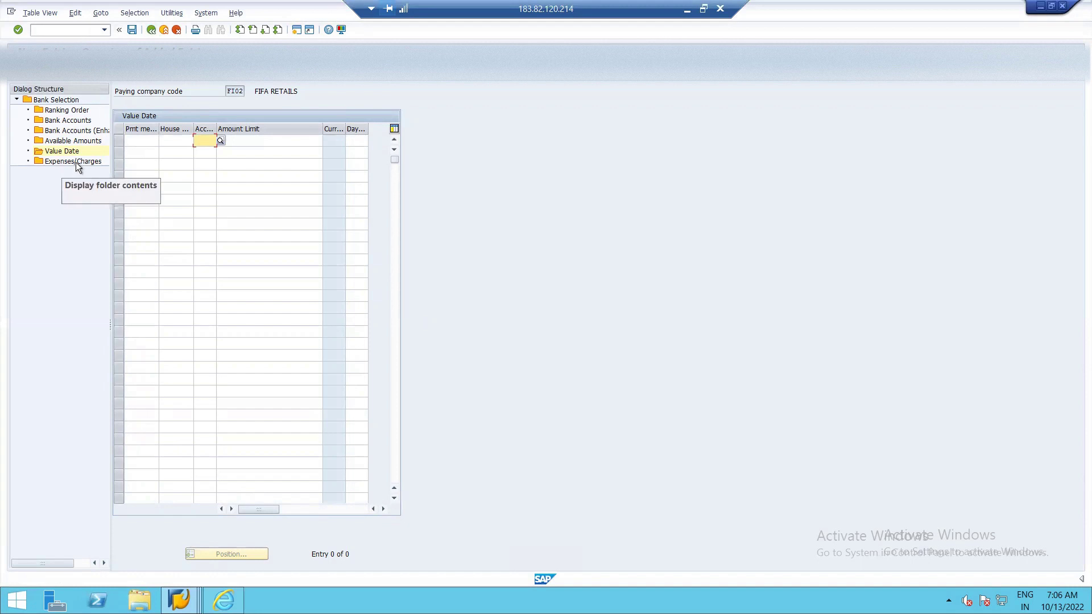
Step: Save the bank determination settings under the proposed customizing request and leave the new value date entries
{"action": "left_click", "coordinate": [131, 29]}
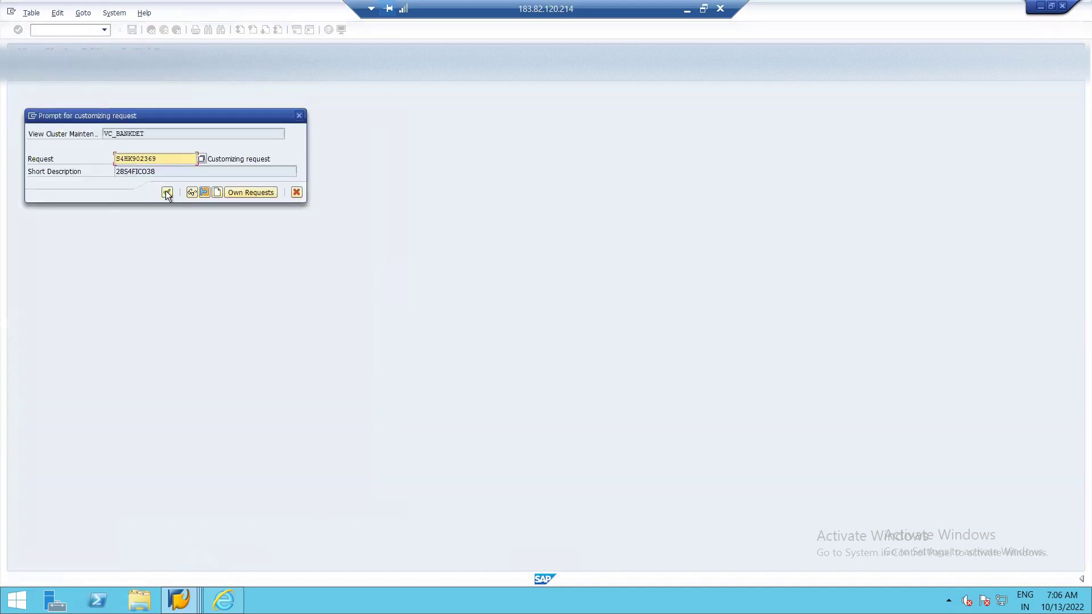
{"action": "left_click", "coordinate": [166, 193]}
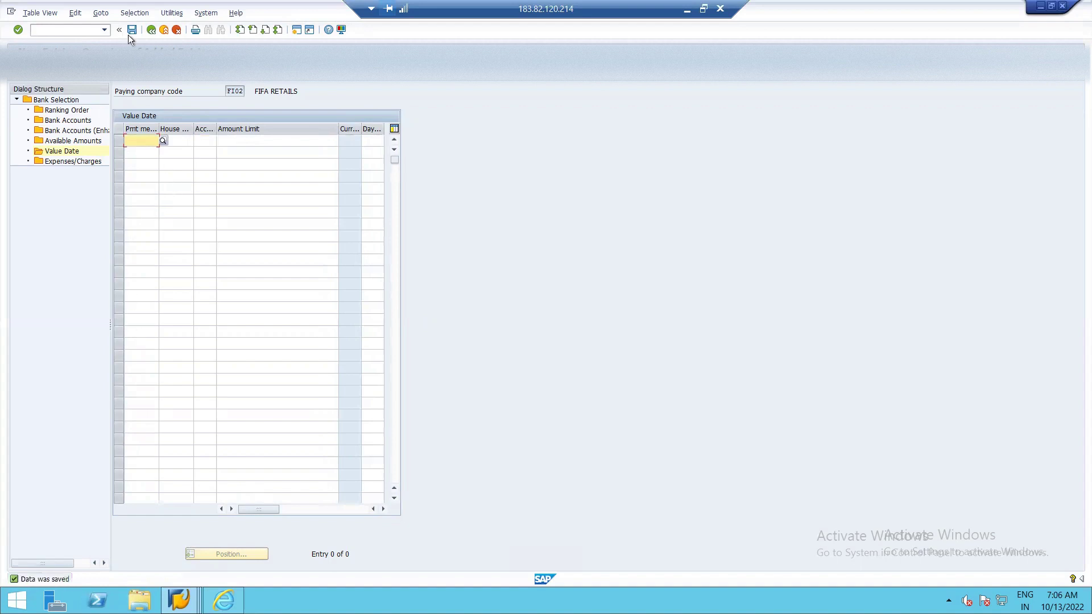
{"action": "left_click", "coordinate": [151, 29]}
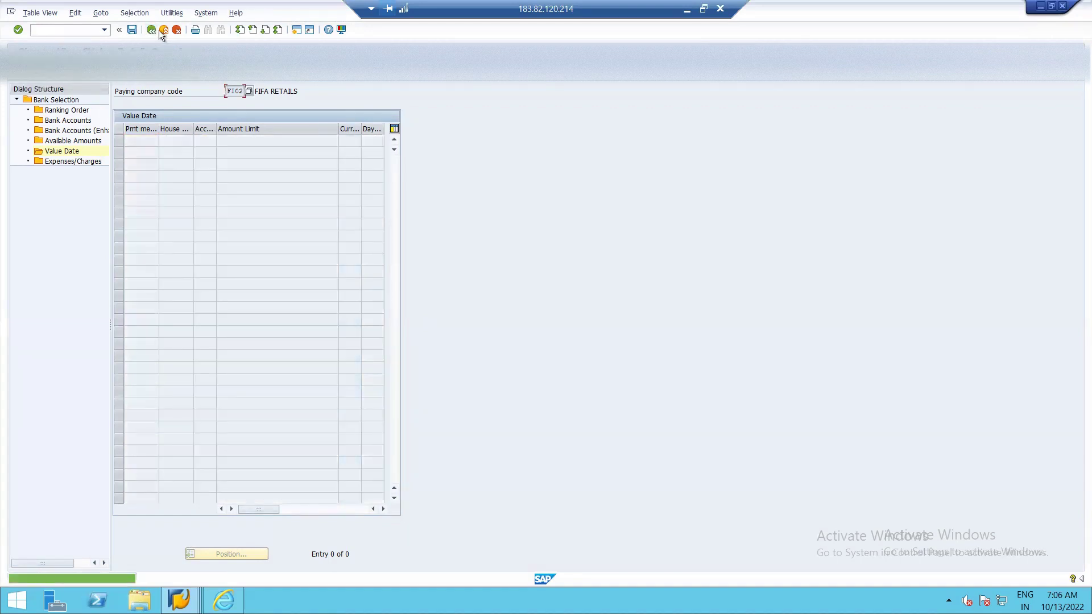
Step: Exit the bank determination settings and start transaction FB60 to enter a vendor invoice
{"action": "left_click", "coordinate": [84, 29]}
{"action": "type", "text": "/N"}
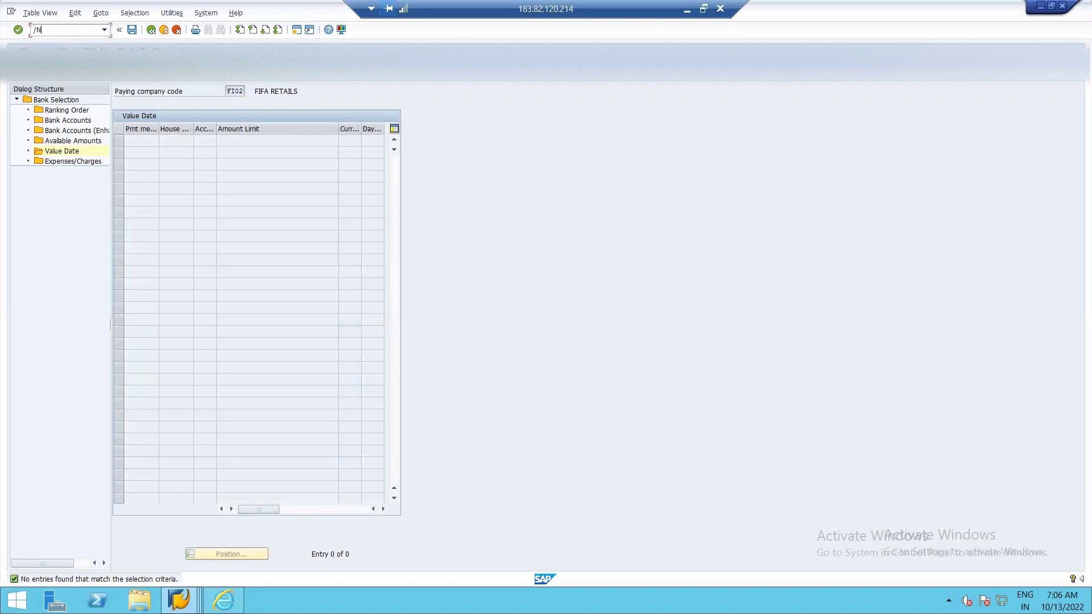
{"action": "key", "text": "Return"}
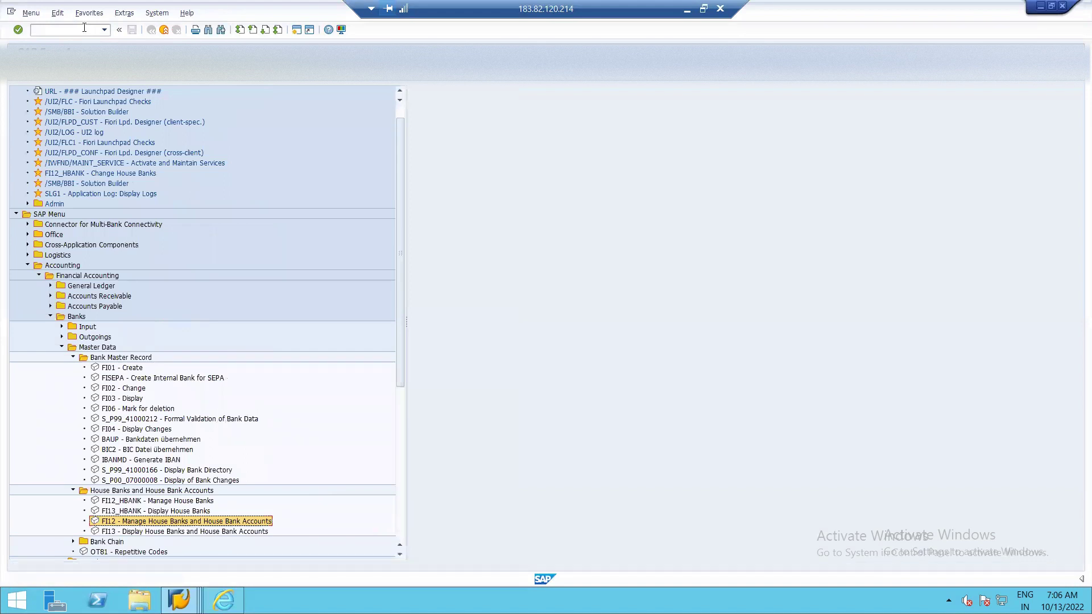
{"action": "left_click", "coordinate": [70, 29]}
{"action": "type", "text": "FB60"}
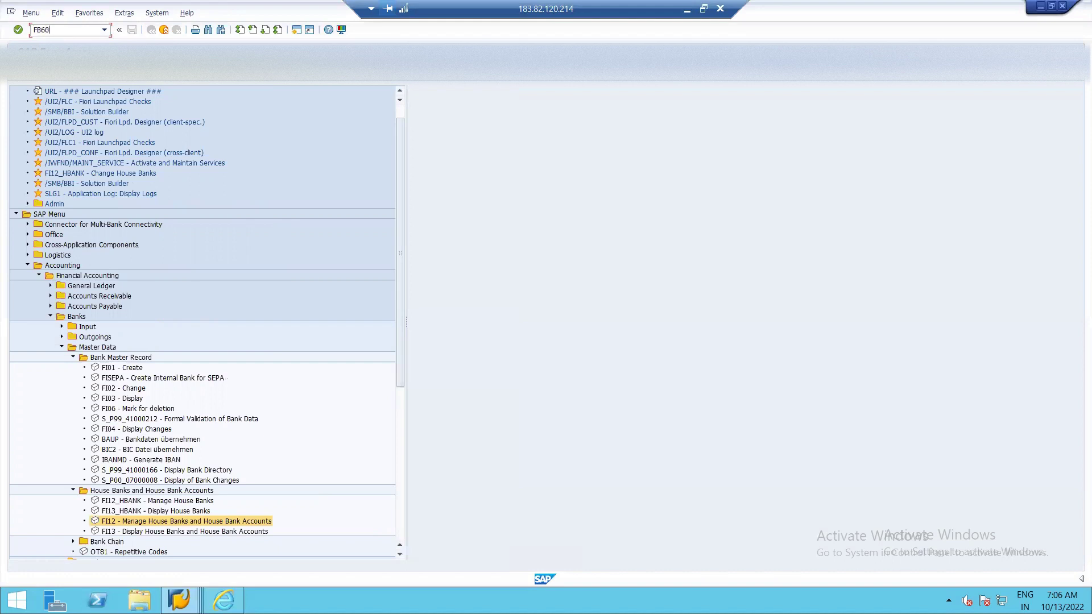
{"action": "key", "text": "Return"}
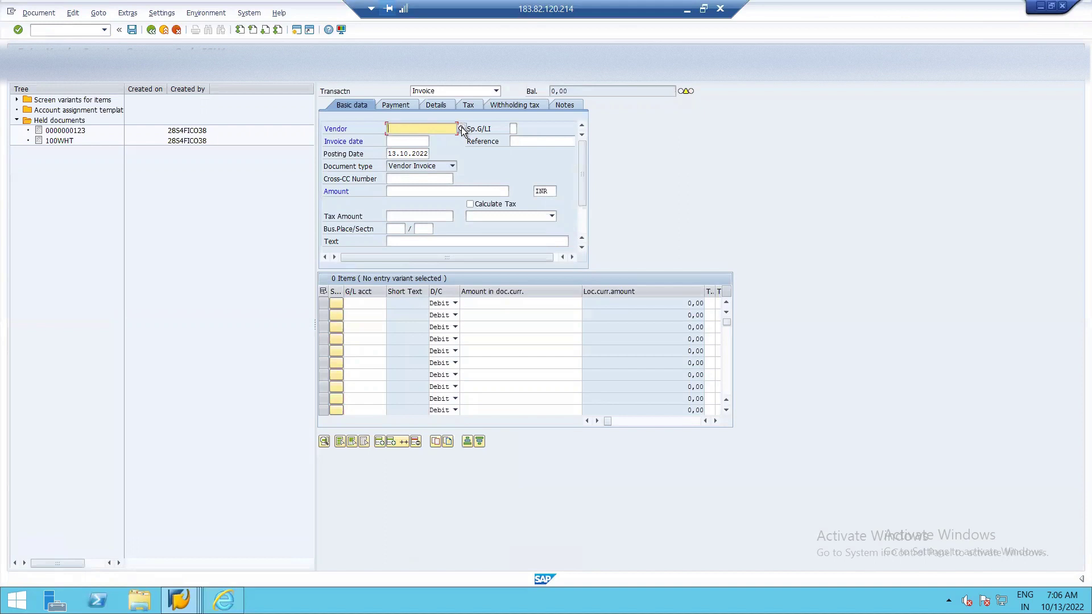
{"action": "left_click", "coordinate": [462, 128]}
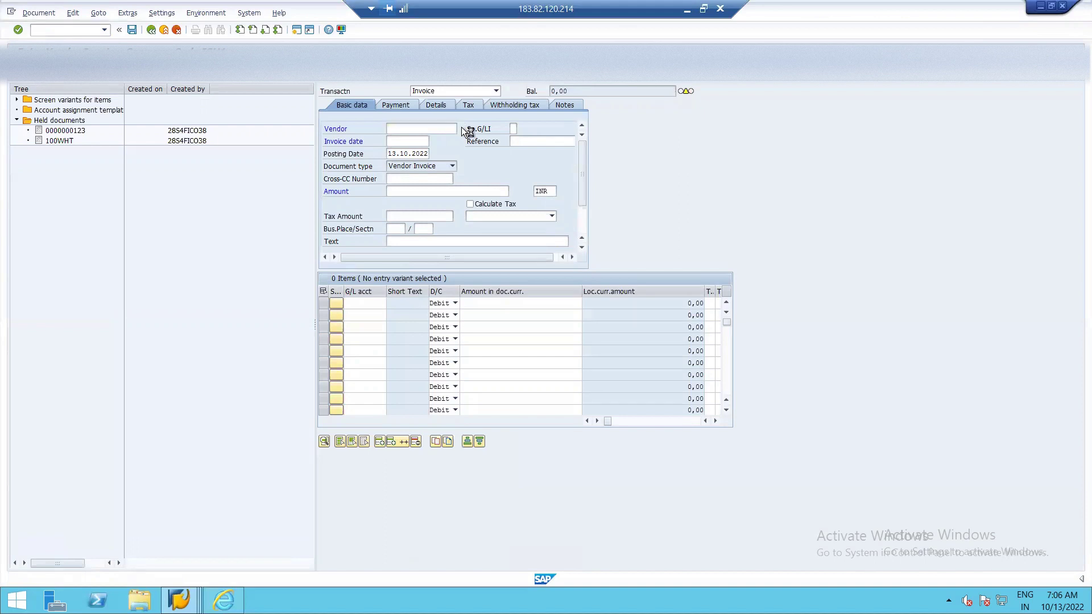
{"action": "key", "text": "Return"}
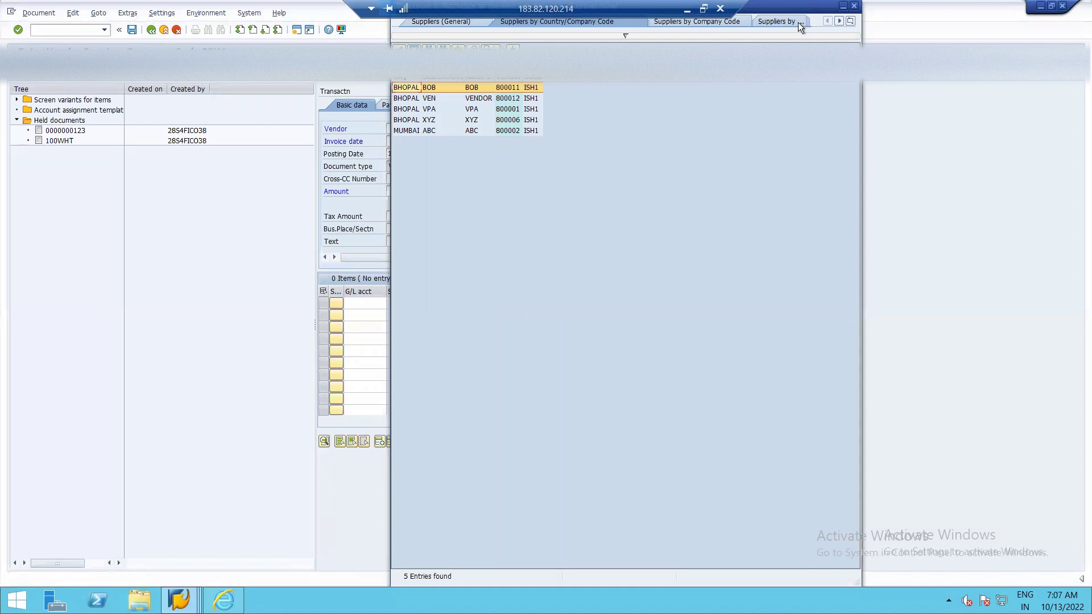
{"action": "double_click", "coordinate": [807, 8]}
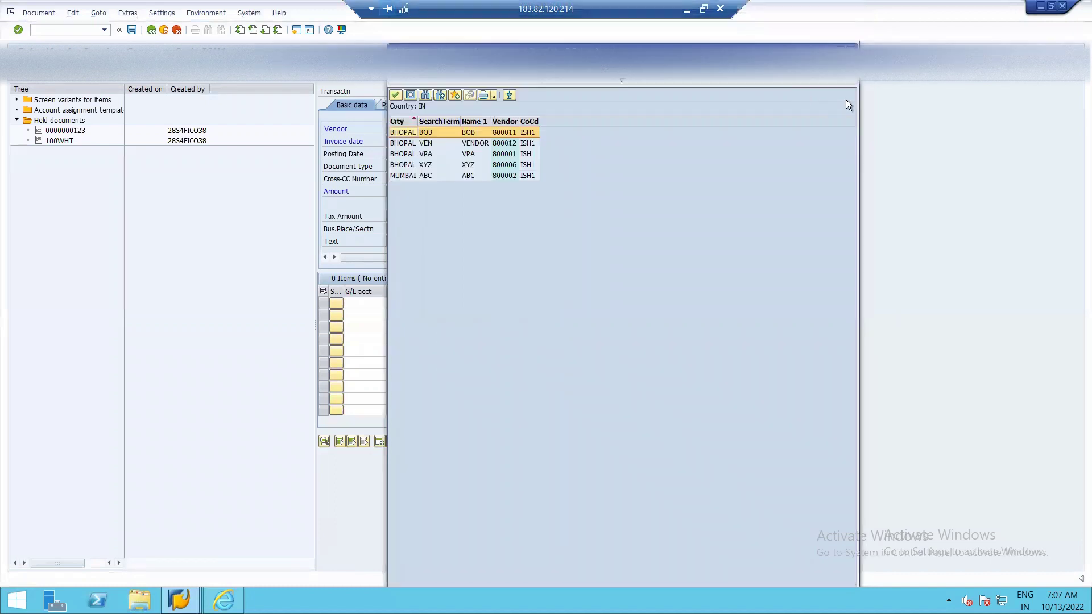
{"action": "left_click", "coordinate": [845, 95]}
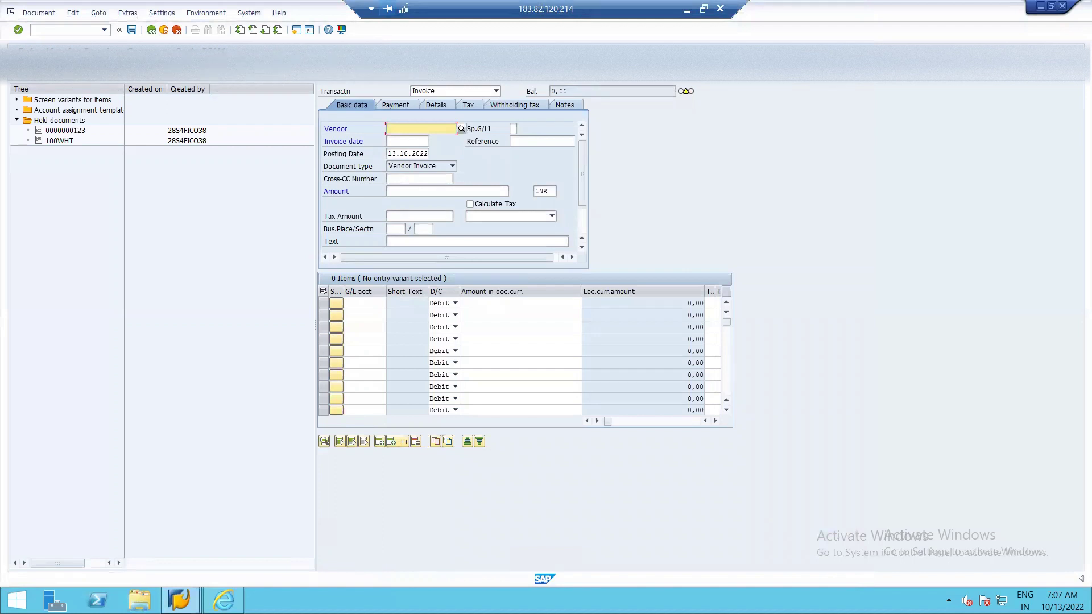
Step: Switch the vendor invoice entry to company code FI02
{"action": "key", "text": "F7"}
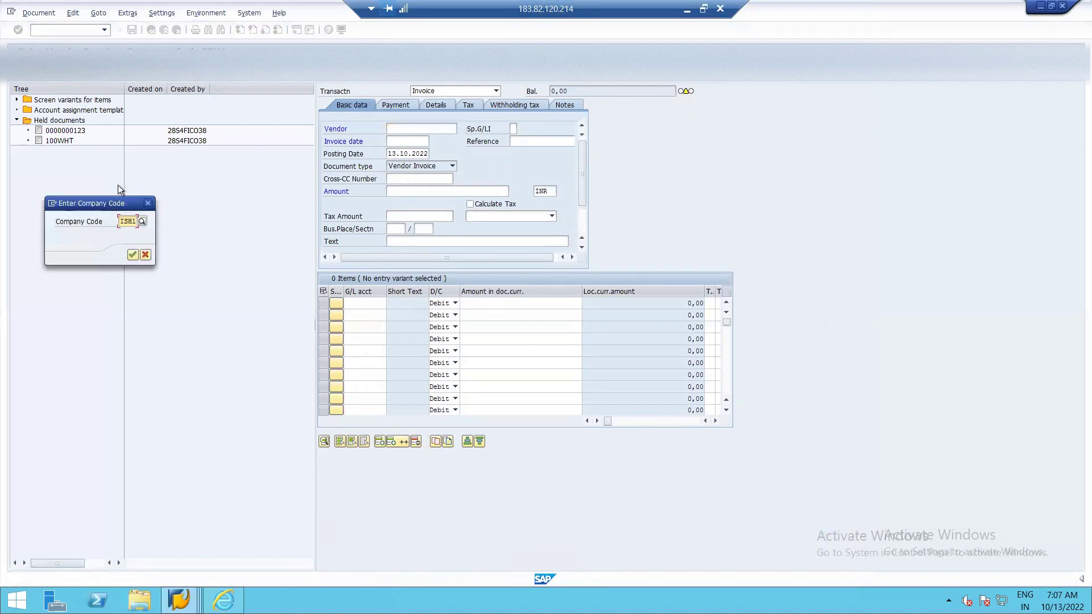
{"action": "type", "text": "FI02"}
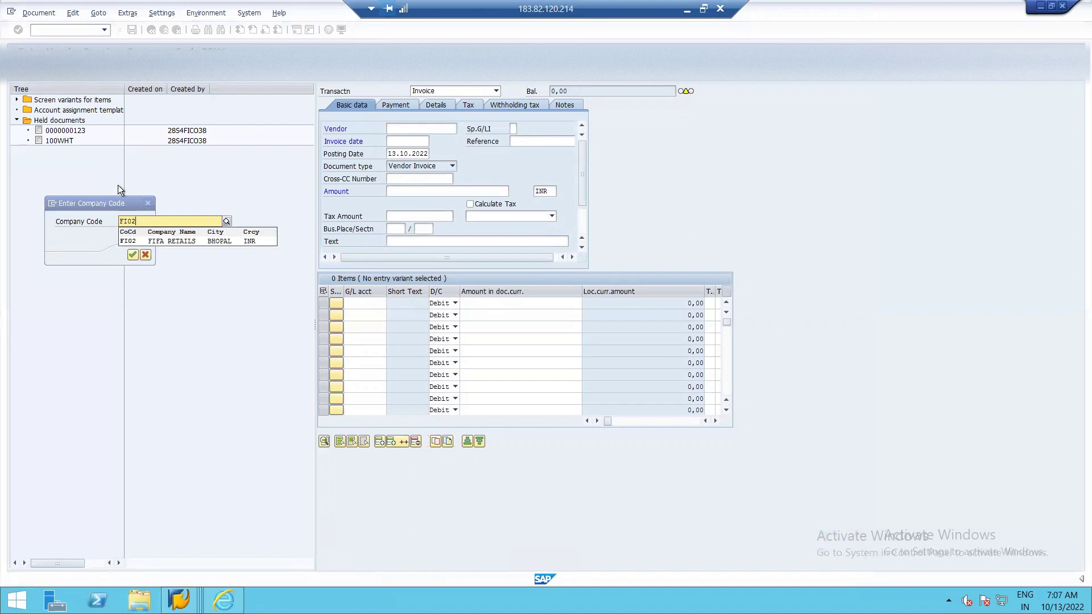
{"action": "key", "text": "Return"}
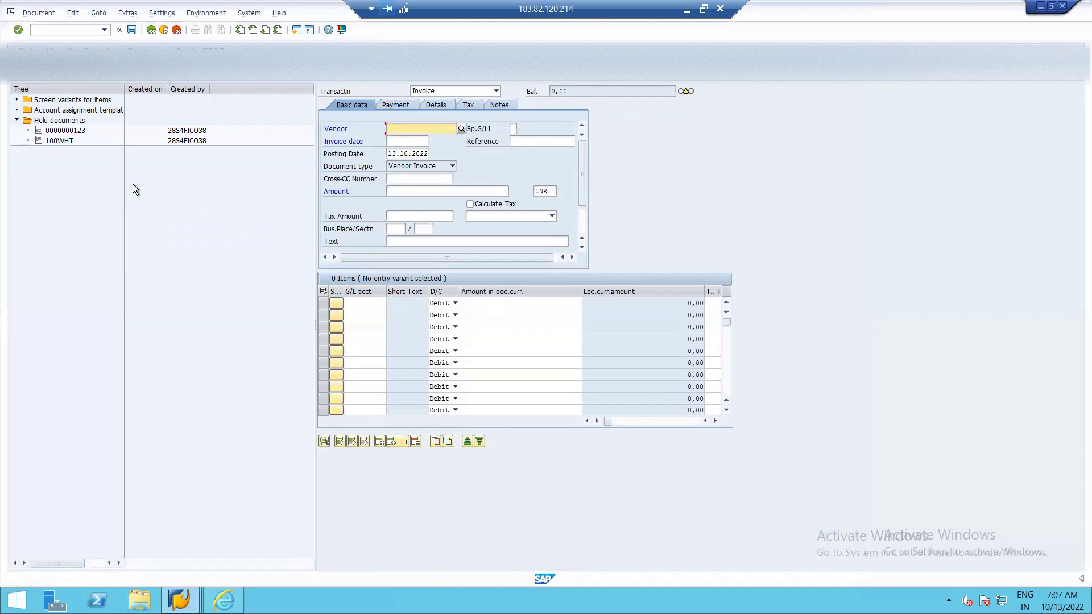
{"action": "left_click", "coordinate": [119, 79]}
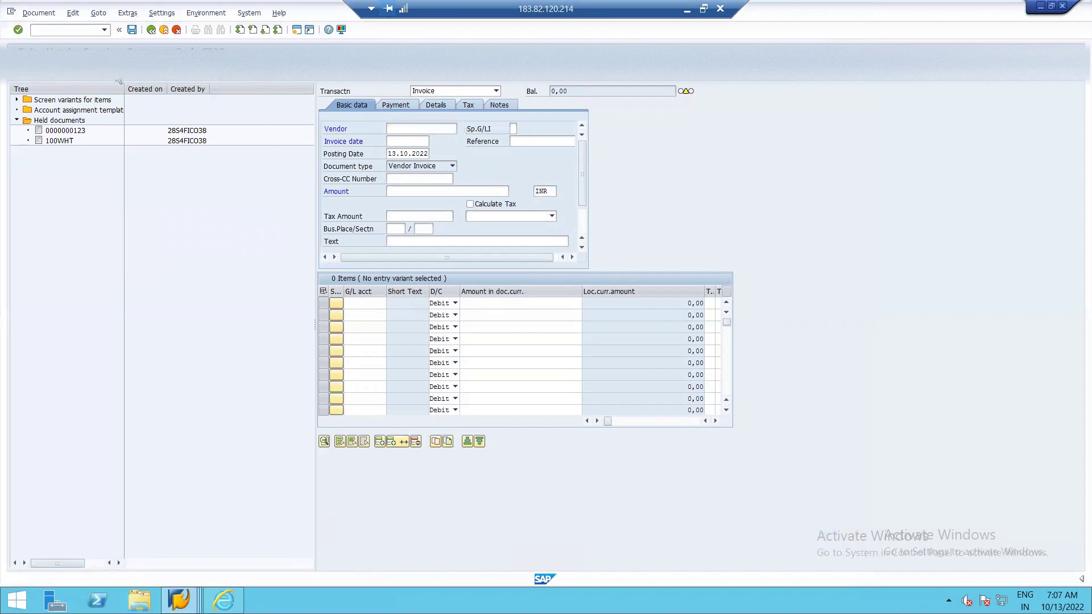
{"action": "left_click", "coordinate": [133, 255]}
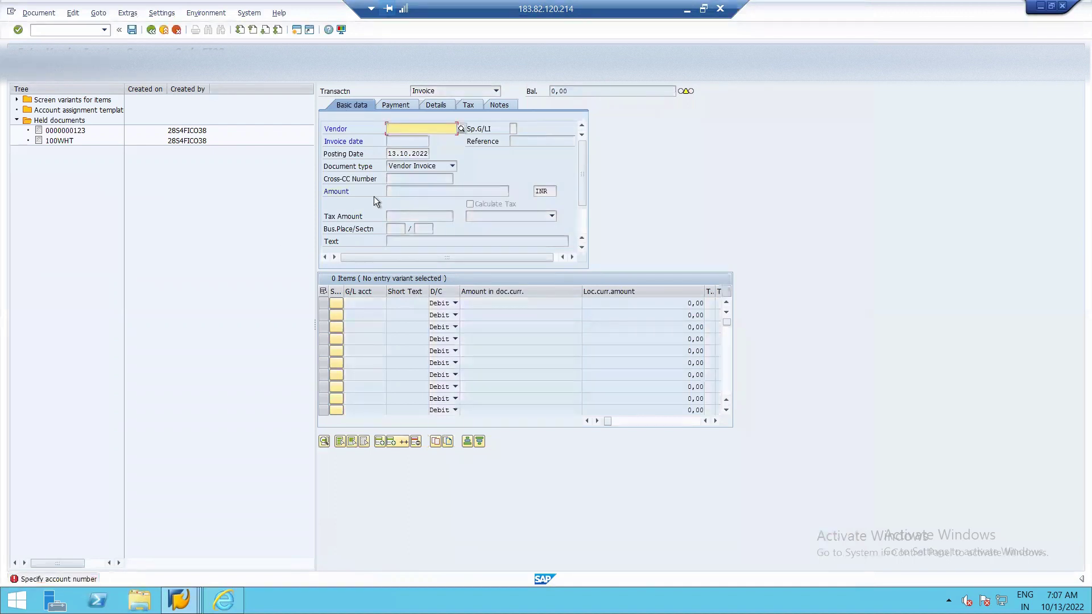
{"action": "left_click", "coordinate": [462, 129]}
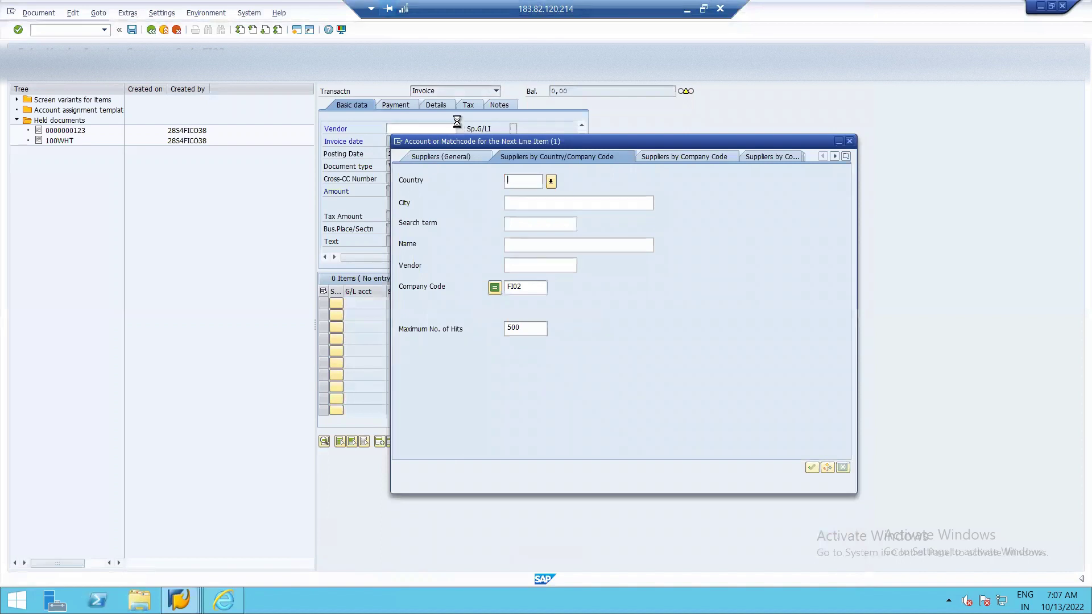
{"action": "key", "text": "Return"}
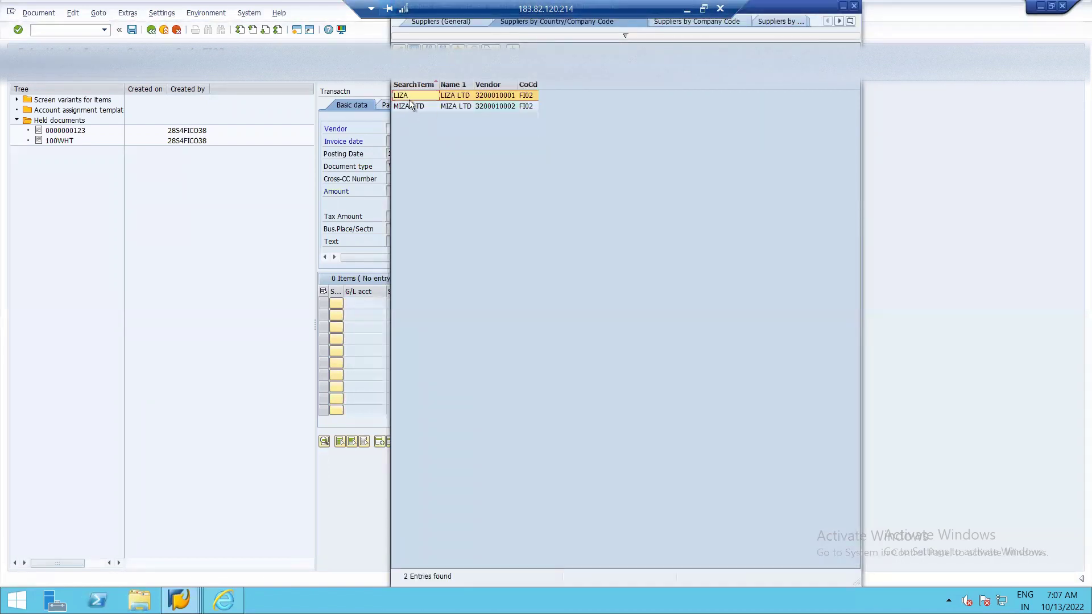
{"action": "double_click", "coordinate": [408, 105]}
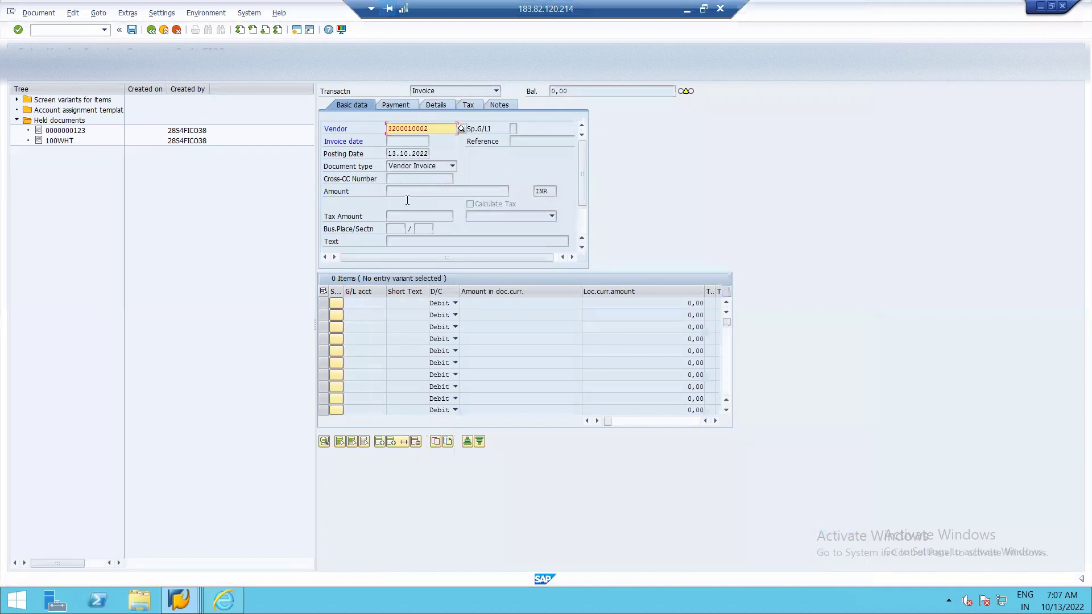
{"action": "left_click", "coordinate": [137, 86]}
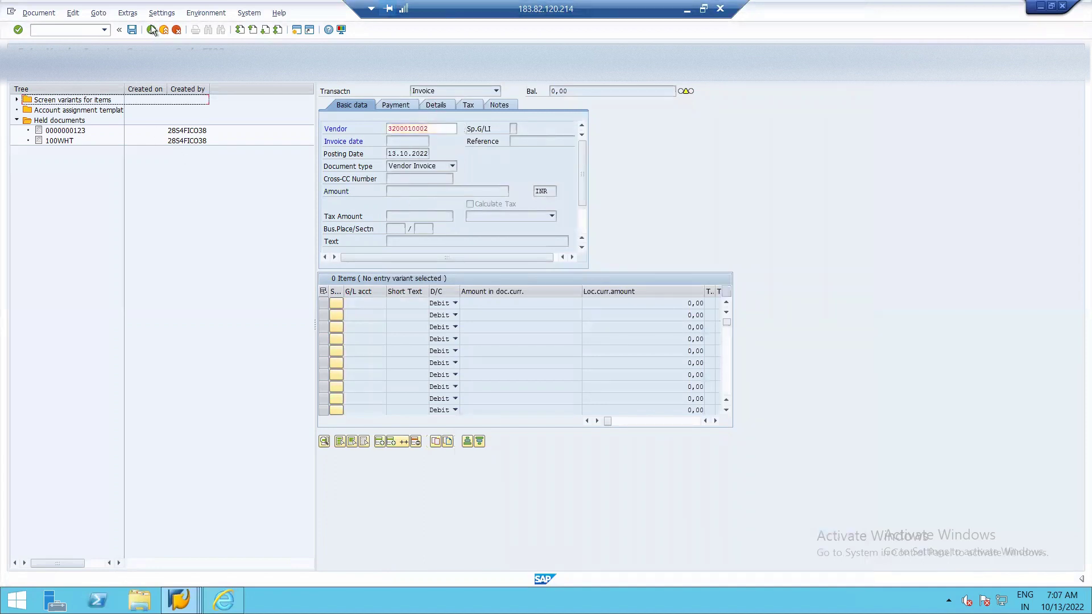
{"action": "left_click", "coordinate": [152, 30]}
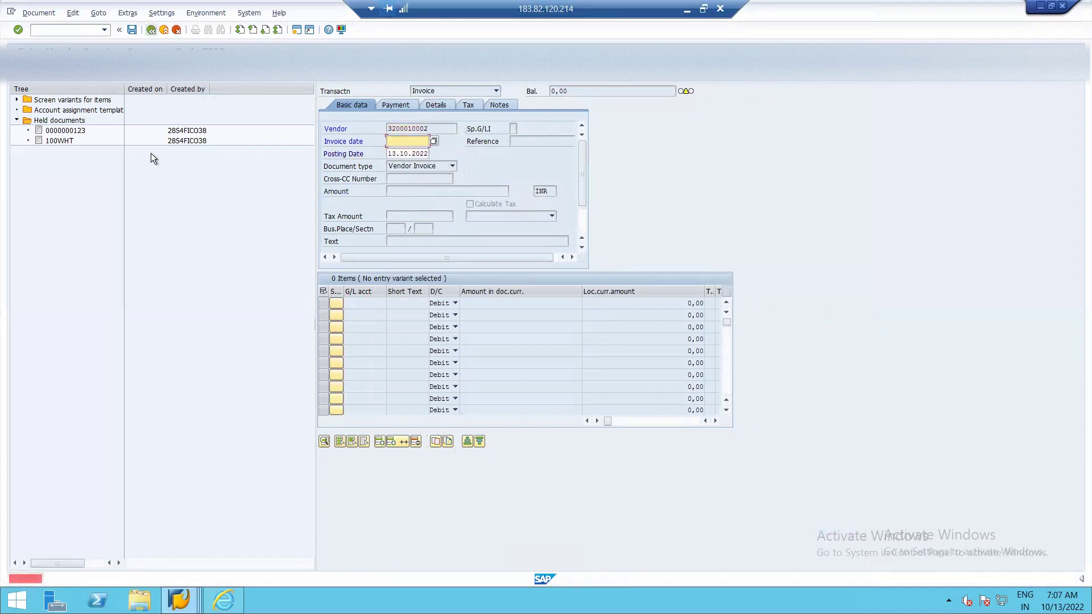
{"action": "left_click", "coordinate": [177, 30]}
{"action": "left_click", "coordinate": [164, 234]}
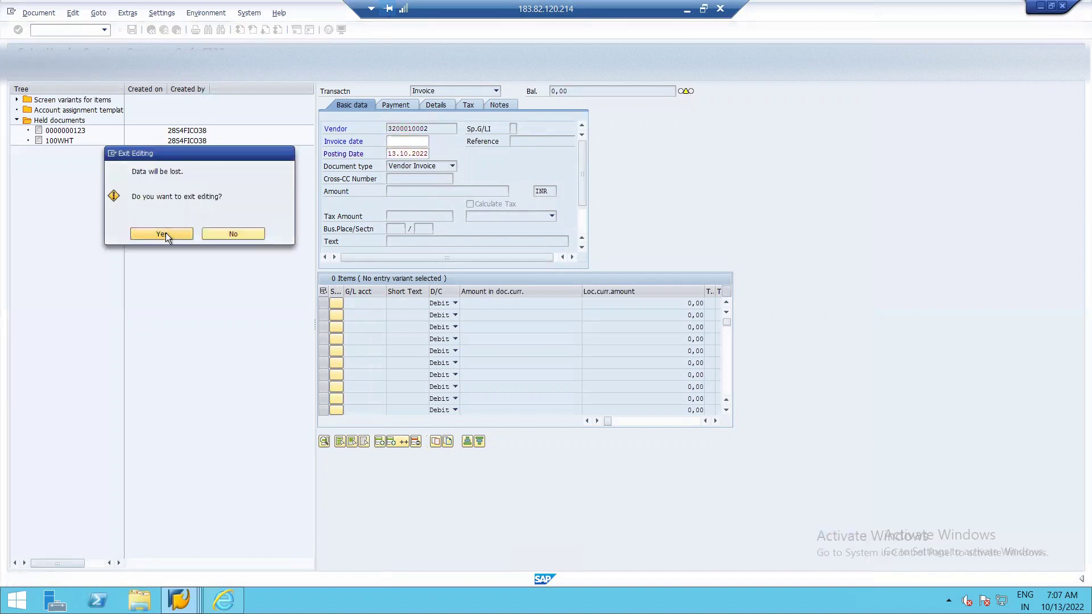
{"action": "left_click", "coordinate": [72, 30]}
Step: Find vendor MIZA in the invoice header, choose the MIZA LTD record with that search term, and set the invoice date to 13.10.2022
{"action": "left_click", "coordinate": [413, 128]}
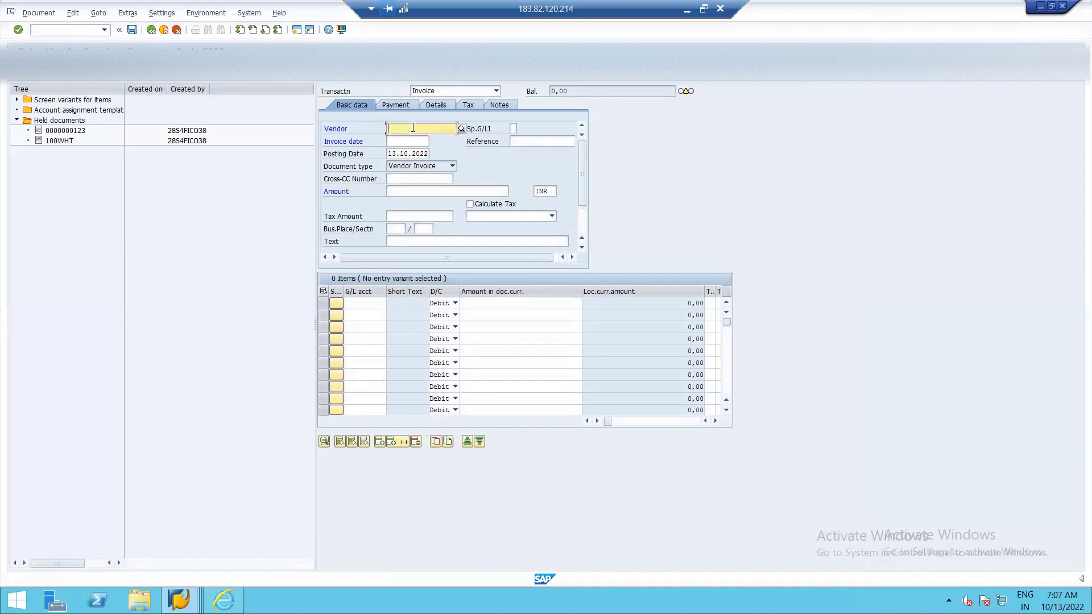
{"action": "type", "text": "MIZA"}
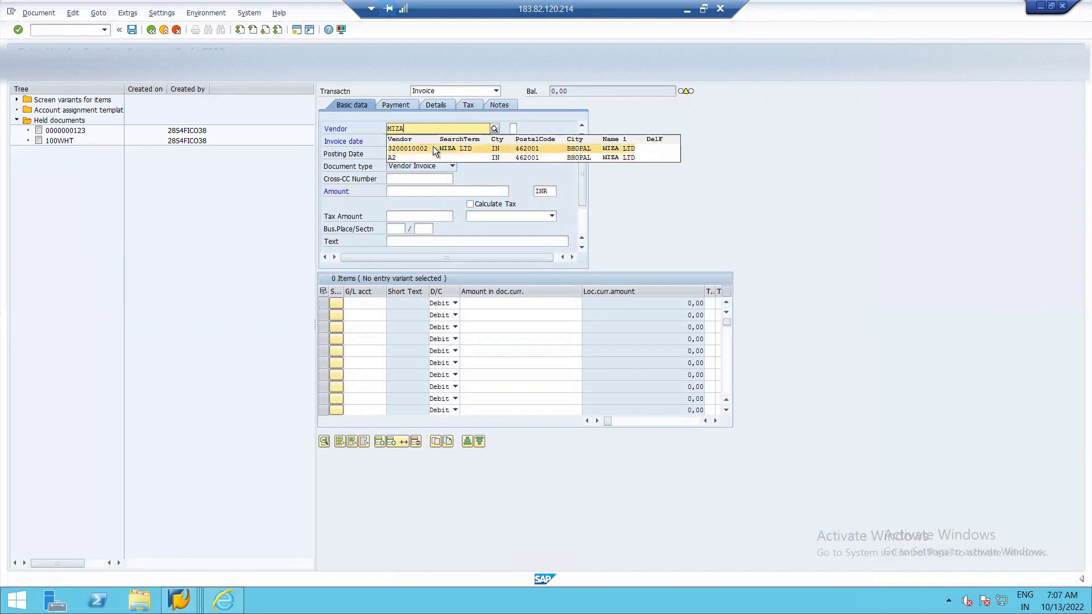
{"action": "left_click", "coordinate": [431, 148]}
{"action": "left_click", "coordinate": [407, 141]}
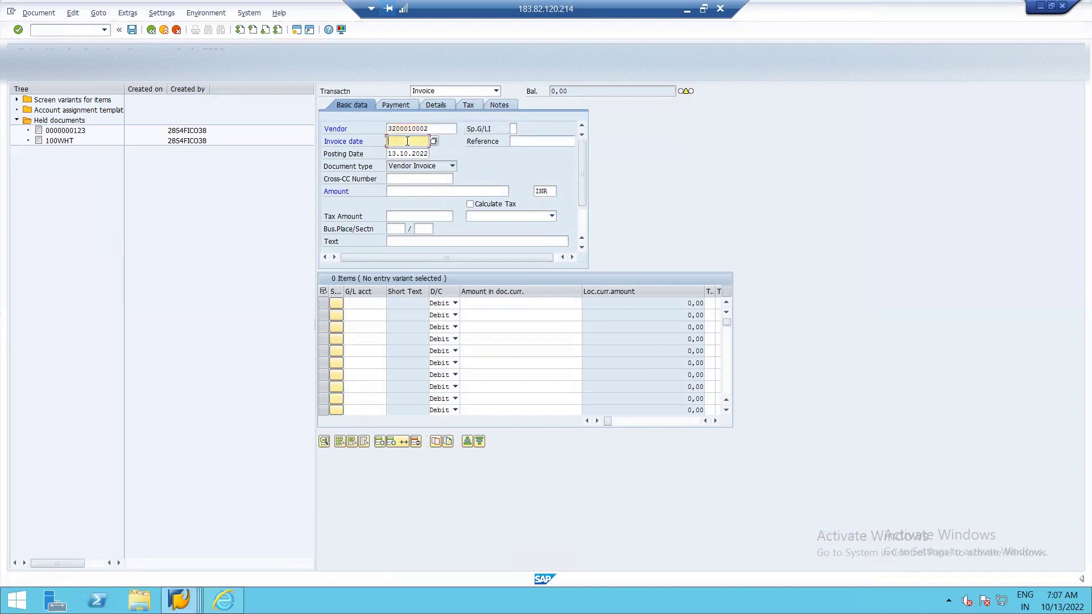
{"action": "type", "text": "13.10.2022"}
Step: Set the invoice amount to 15000 INR and enter the header text APP INVOICE
{"action": "left_click", "coordinate": [418, 193]}
{"action": "type", "text": "15000"}
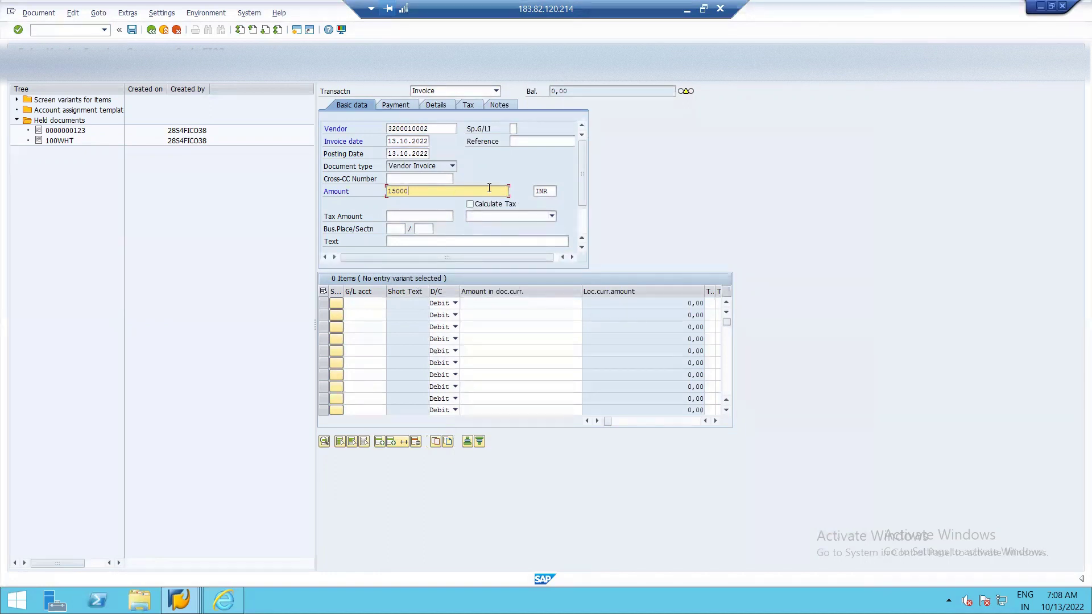
{"action": "left_click", "coordinate": [415, 241]}
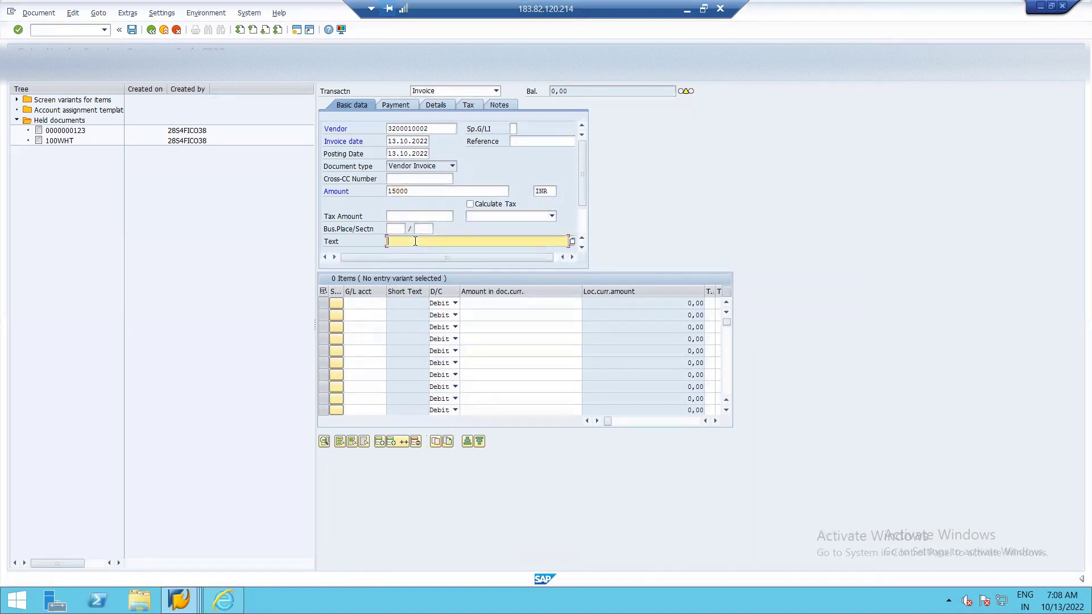
{"action": "type", "text": "APP INVOI"}
Step: Add a debit line item of 15000 to the PURCHASE ACCOUNT G/L account in the first item row
{"action": "left_click", "coordinate": [367, 304]}
{"action": "left_click", "coordinate": [390, 305]}
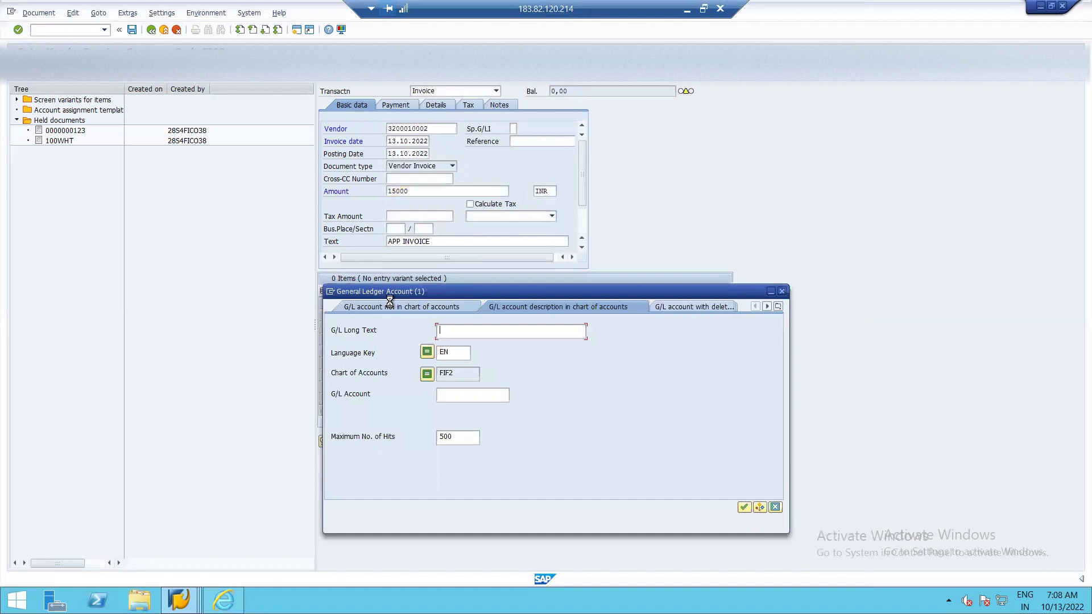
{"action": "key", "text": "Return"}
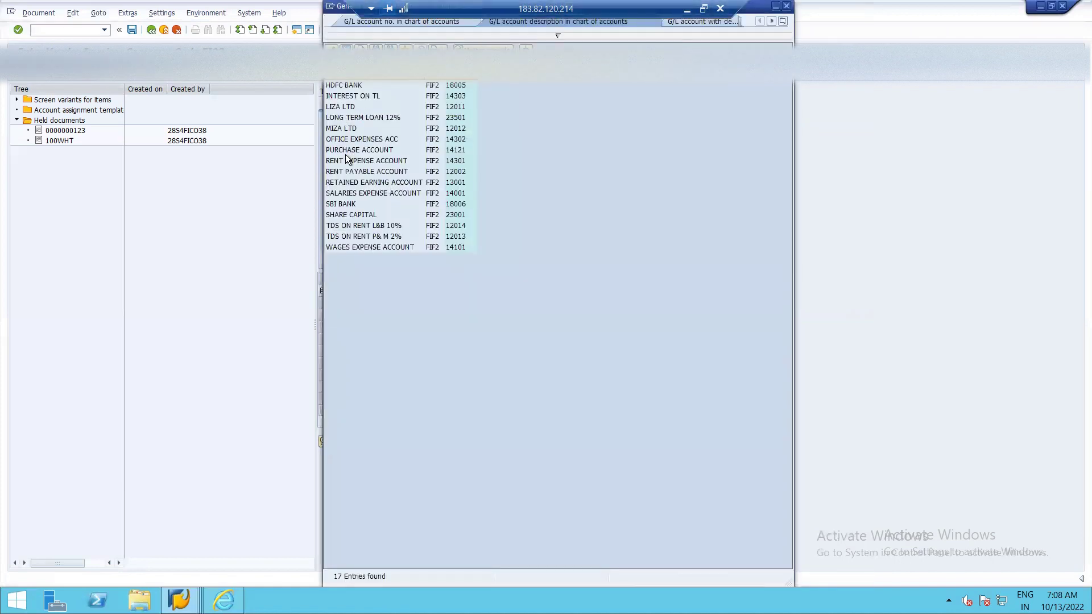
{"action": "double_click", "coordinate": [347, 148]}
{"action": "left_click", "coordinate": [478, 304]}
{"action": "type", "text": "15000"}
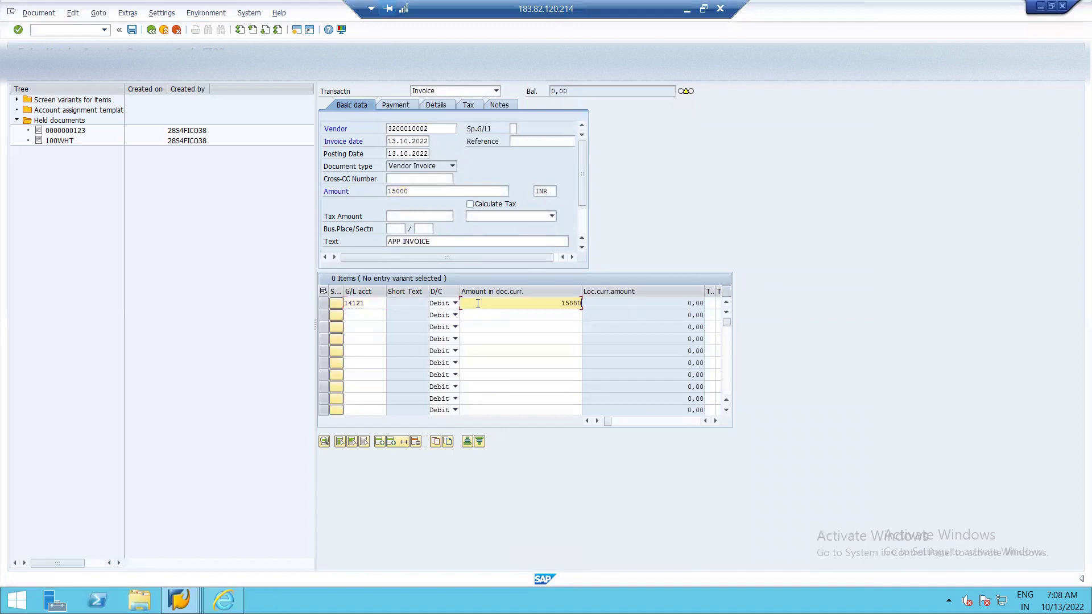
Step: Set the invoice's payment terms to 0004 and its payment method to F, CHEQUE FOR FIFA
{"action": "left_click", "coordinate": [402, 105]}
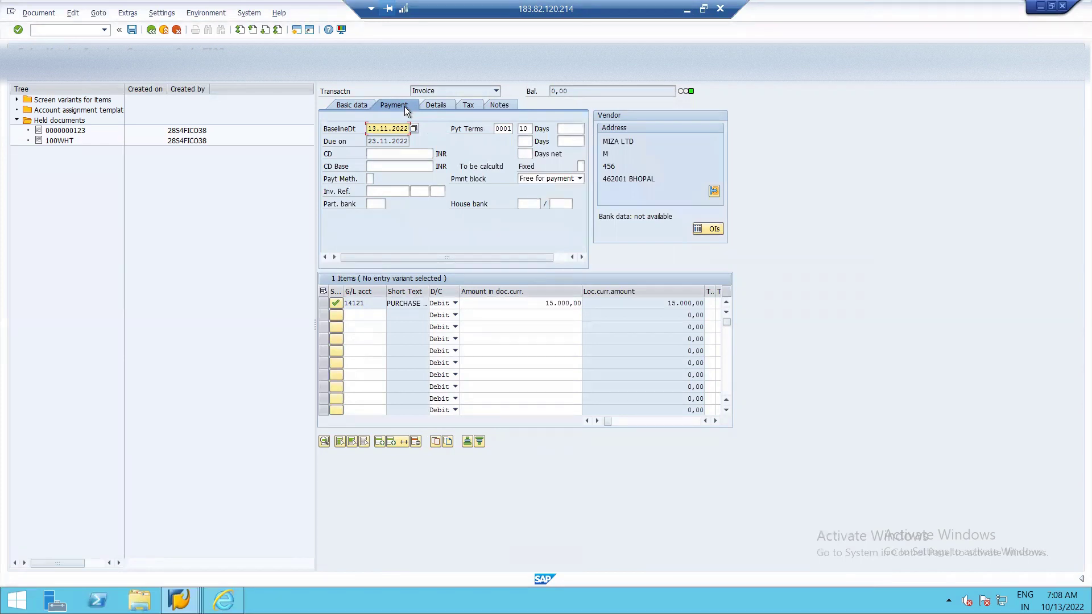
{"action": "left_click", "coordinate": [512, 129]}
{"action": "left_click", "coordinate": [517, 129]}
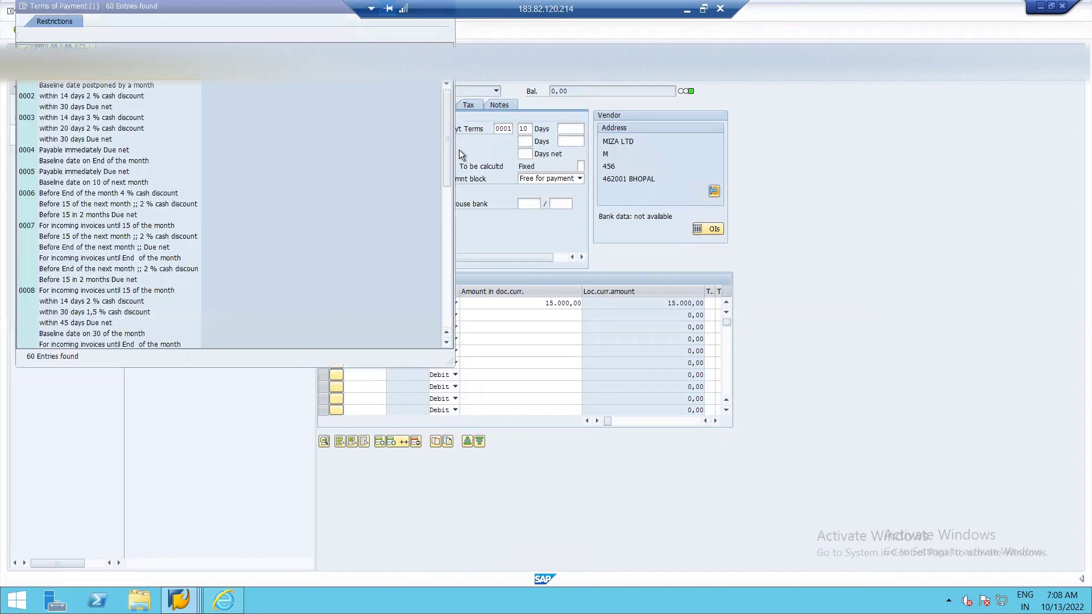
{"action": "double_click", "coordinate": [87, 151]}
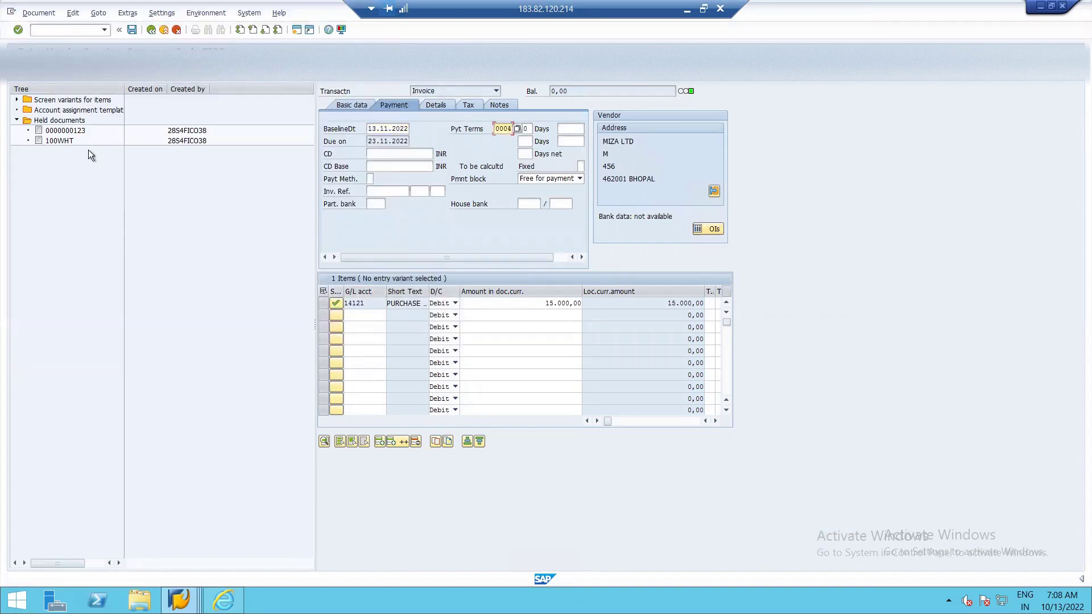
{"action": "left_click", "coordinate": [369, 179]}
{"action": "left_click", "coordinate": [379, 179]}
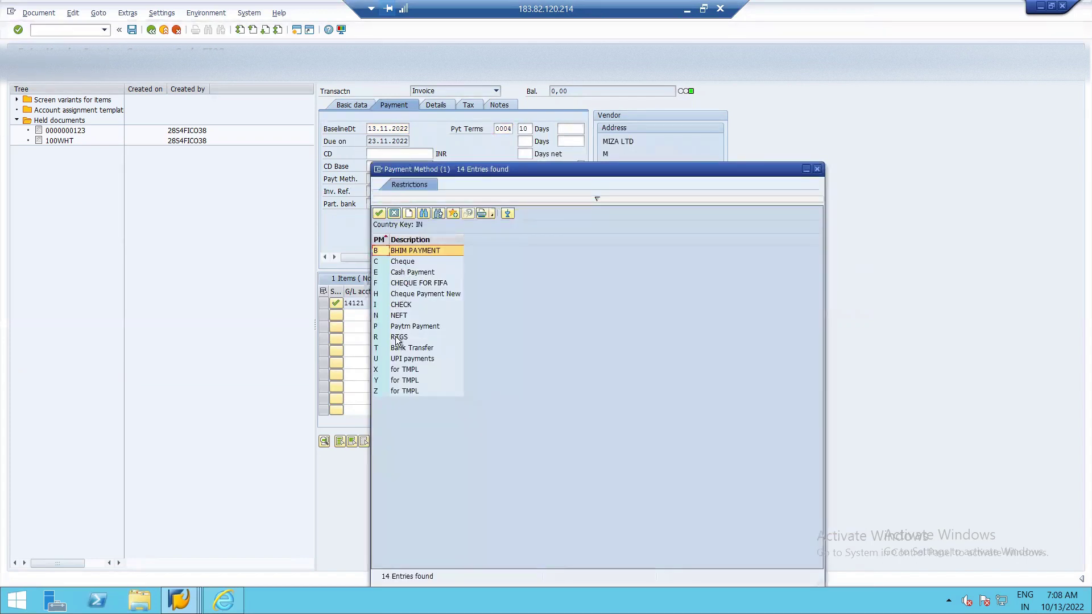
{"action": "double_click", "coordinate": [403, 283]}
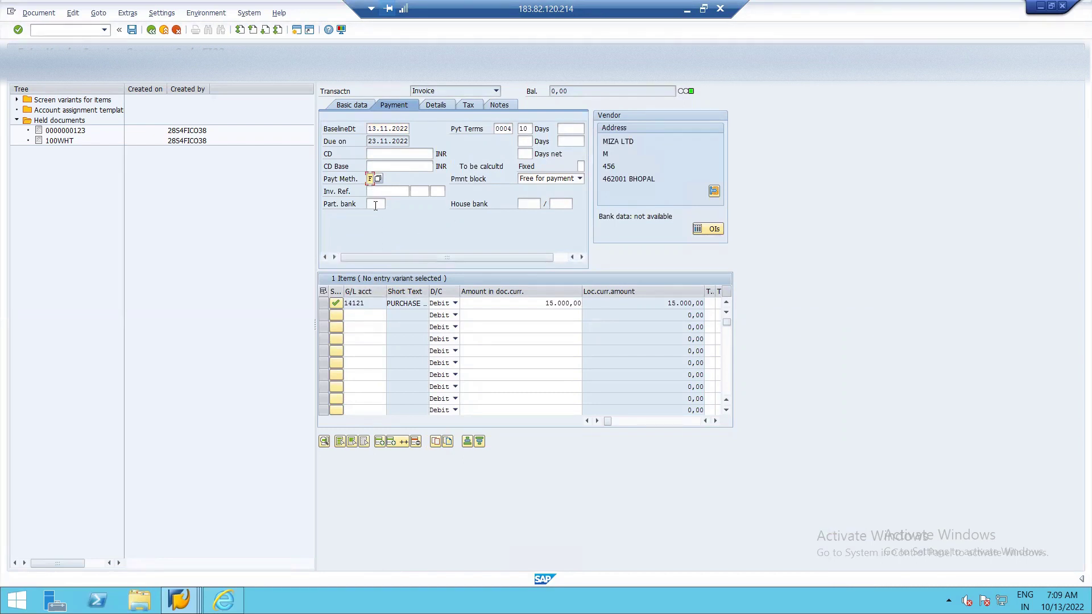
Step: Set the invoice's house bank to HDFC2 and its payment block to Free for payment
{"action": "left_click", "coordinate": [528, 204]}
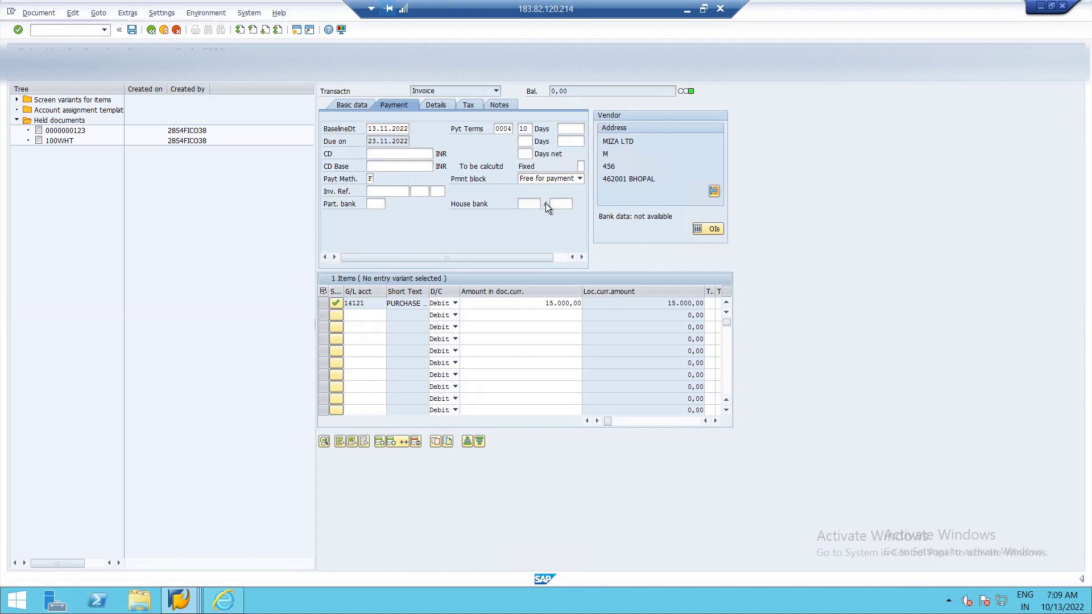
{"action": "left_click", "coordinate": [545, 204]}
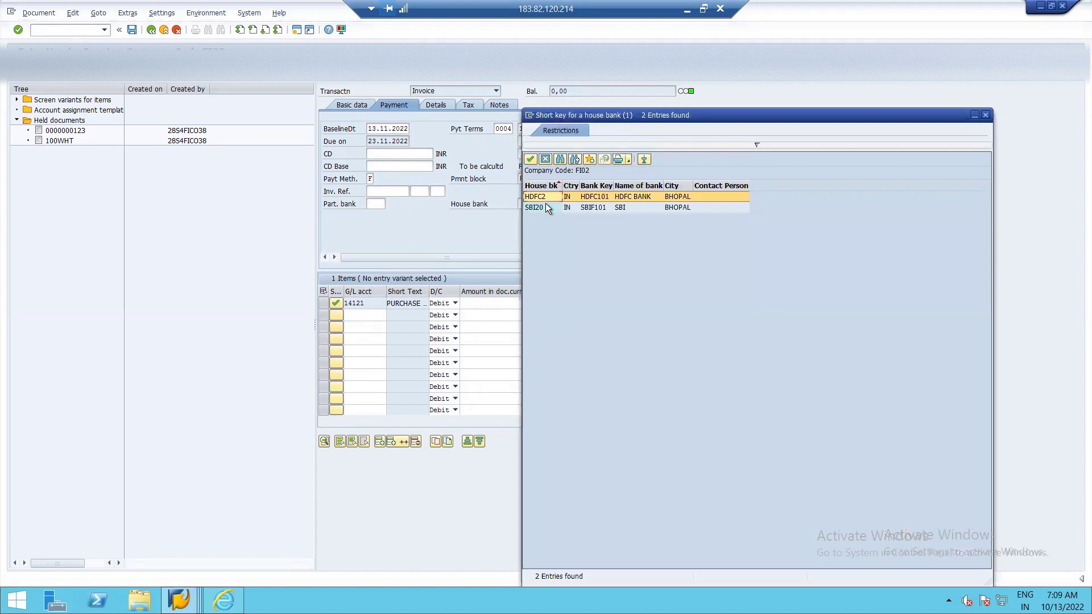
{"action": "double_click", "coordinate": [544, 197]}
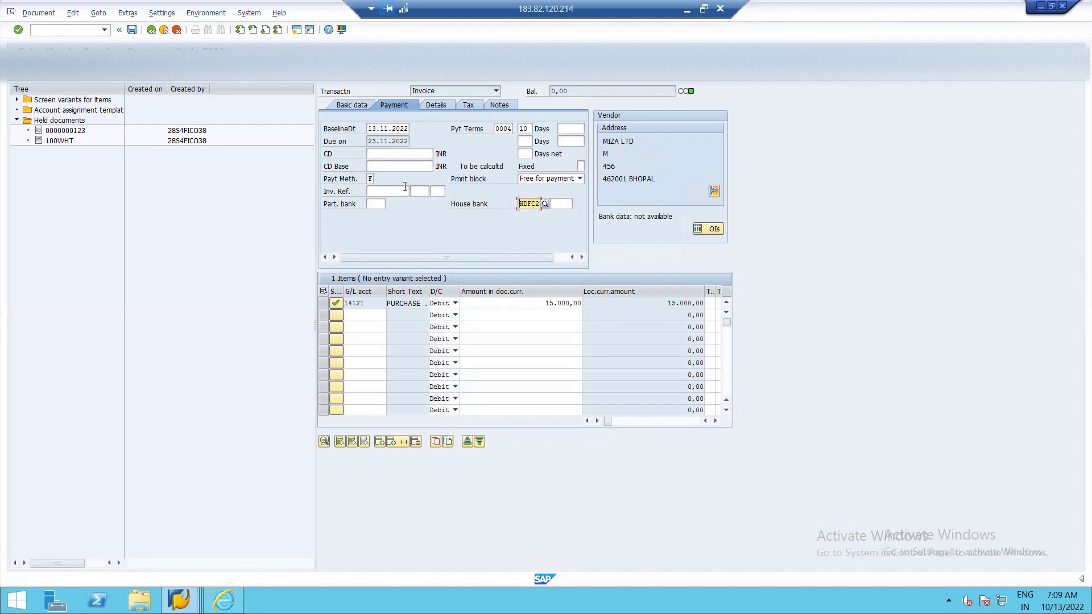
{"action": "left_click", "coordinate": [371, 179]}
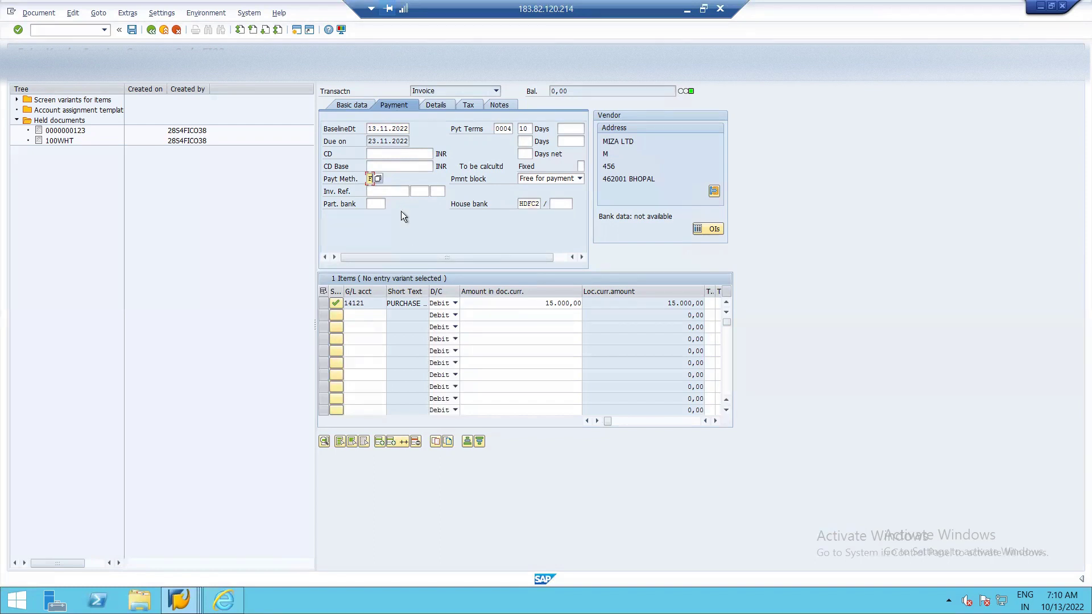
{"action": "left_click", "coordinate": [582, 179]}
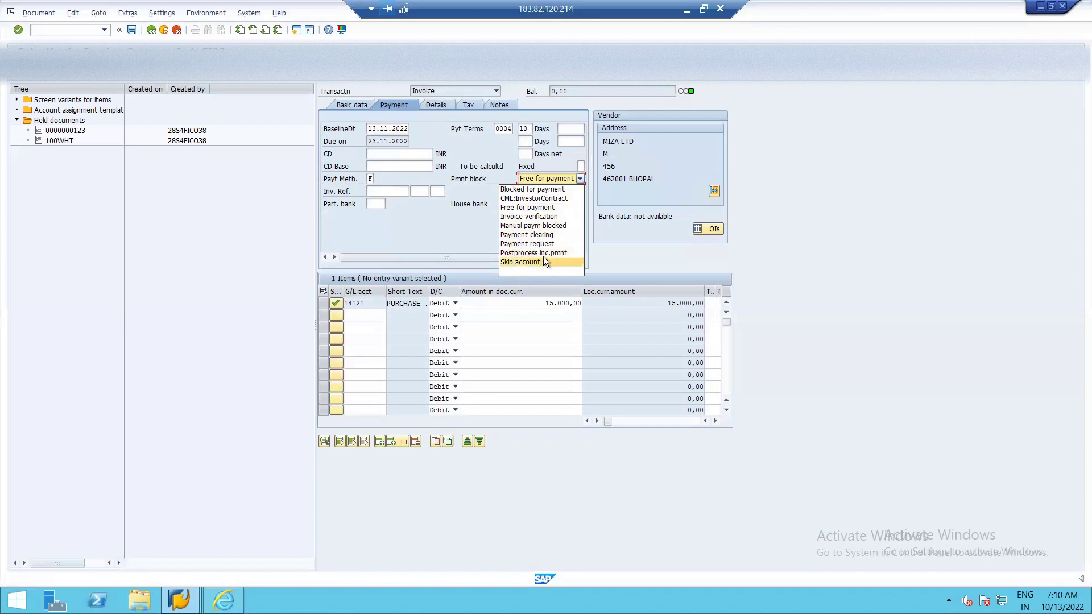
{"action": "left_click", "coordinate": [550, 208]}
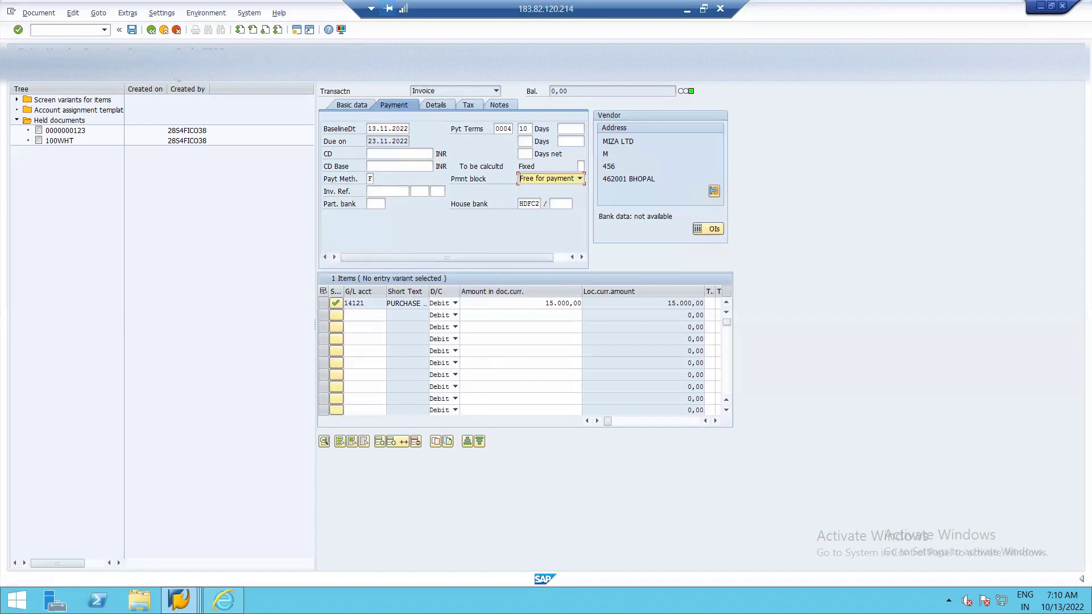
Step: Accept the changed payment terms, simulate the MIZA LTD invoice, and post it in company code FI02
{"action": "key", "text": "Return"}
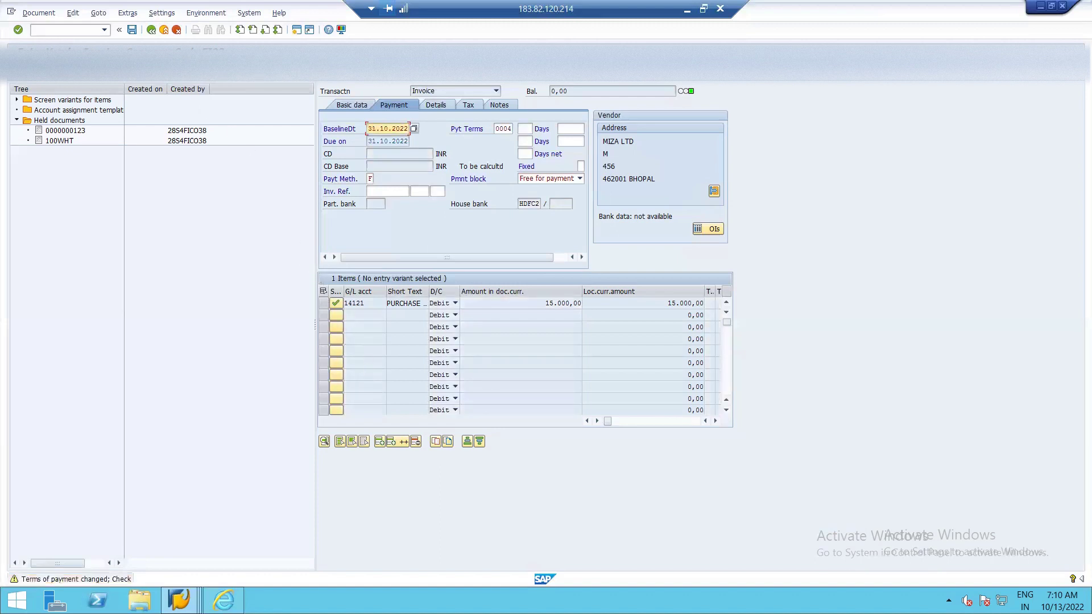
{"action": "left_click", "coordinate": [163, 67]}
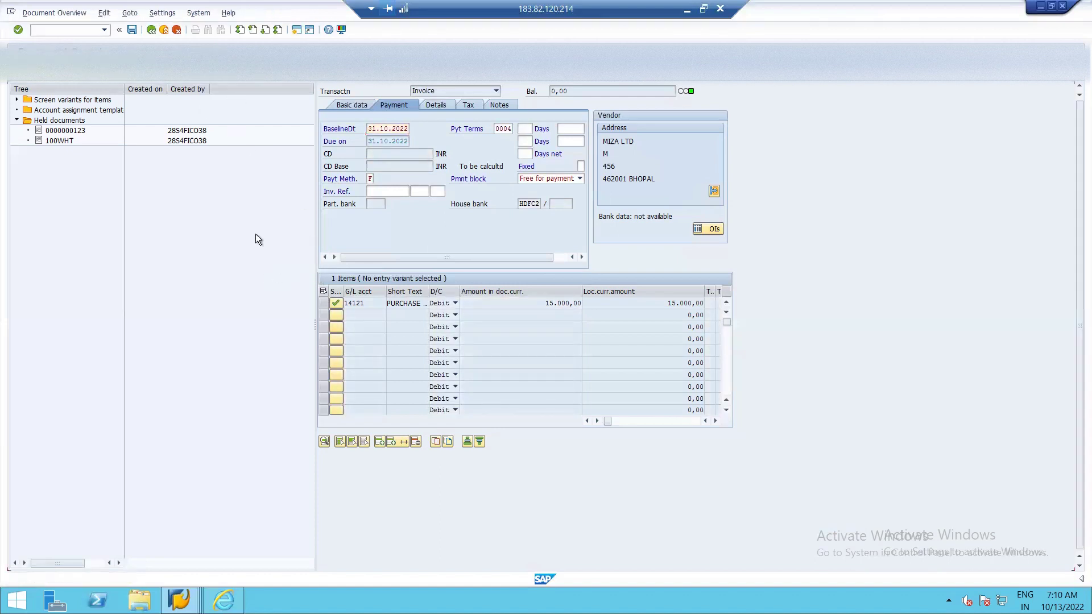
{"action": "left_click", "coordinate": [133, 29]}
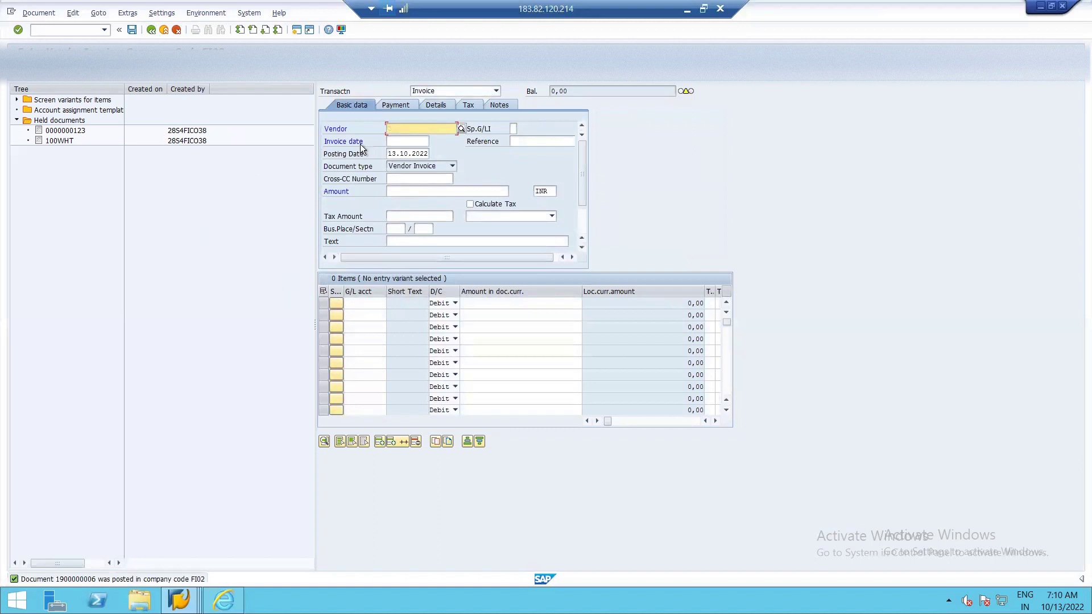
Step: Exit invoice entry to the SAP main menu, discarding the blank document, and minimize the remote desktop window
{"action": "left_click", "coordinate": [152, 30]}
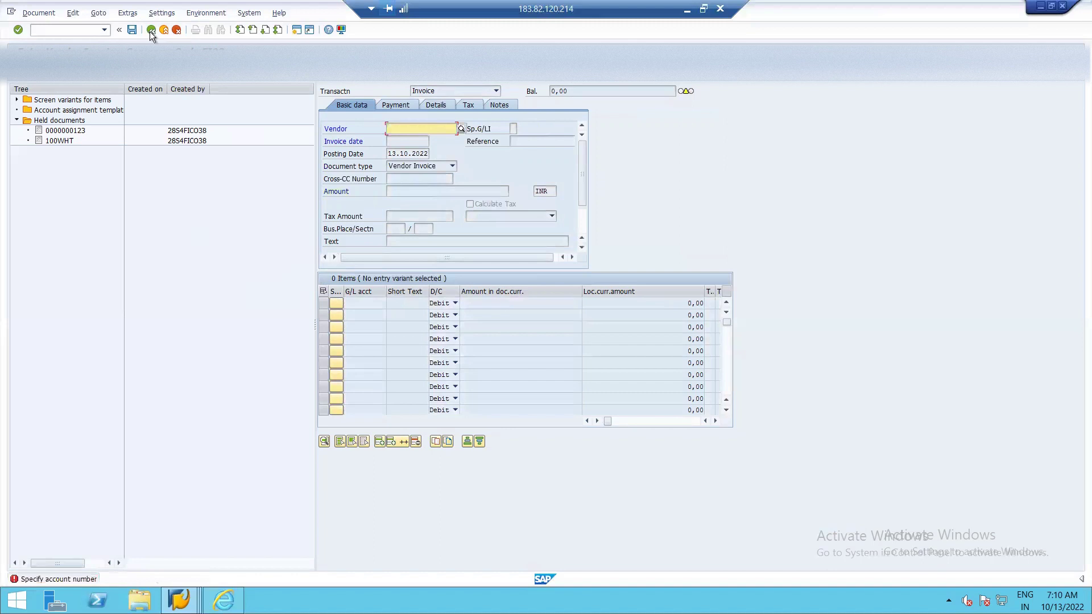
{"action": "left_click", "coordinate": [152, 31]}
{"action": "left_click", "coordinate": [164, 31]}
{"action": "left_click", "coordinate": [165, 30]}
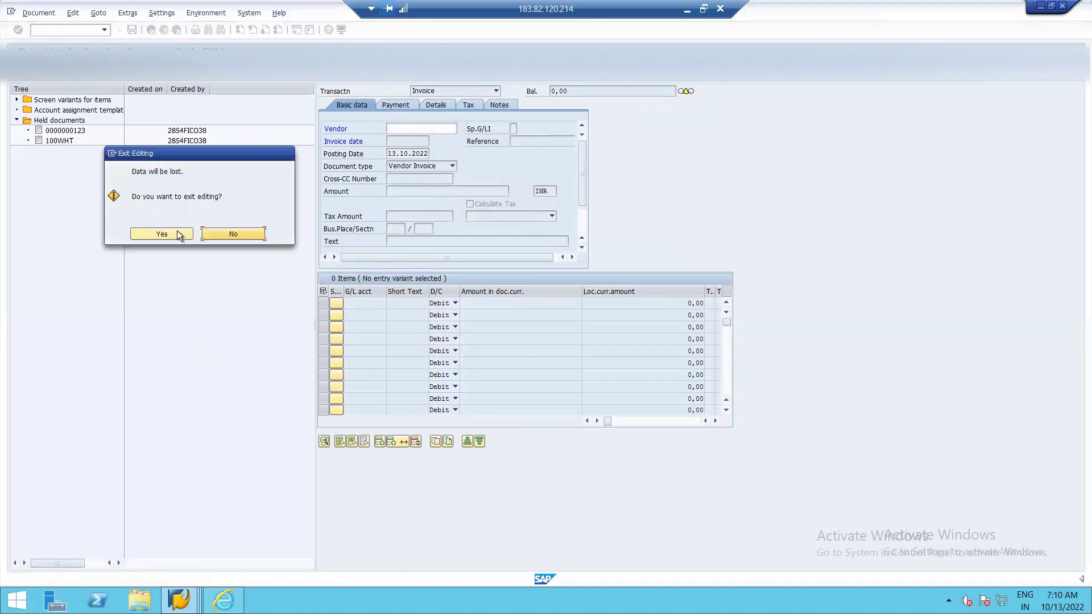
{"action": "left_click", "coordinate": [178, 233]}
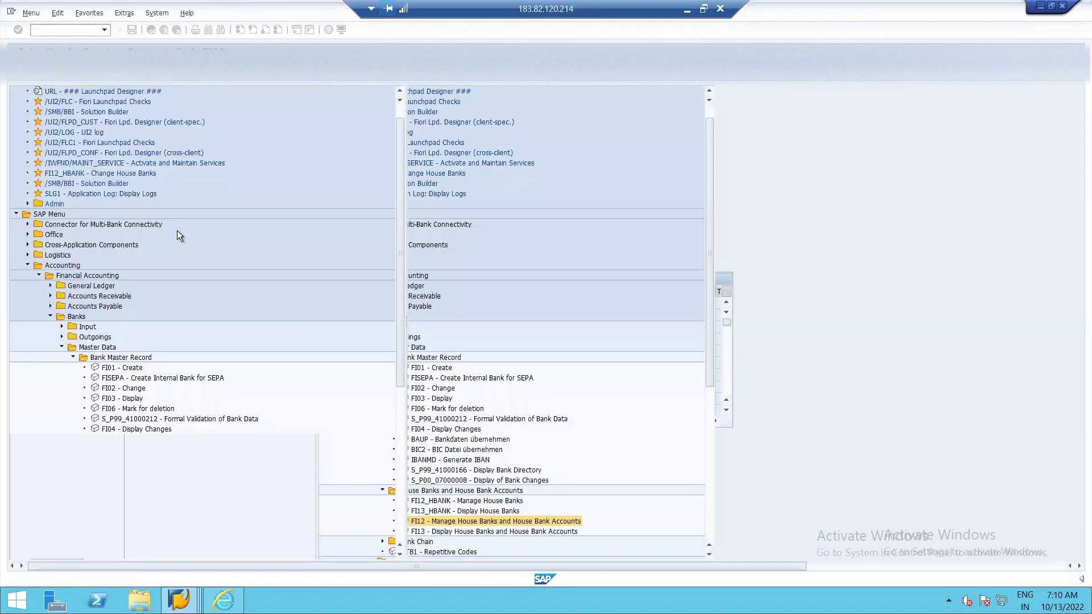
{"action": "left_click", "coordinate": [49, 35]}
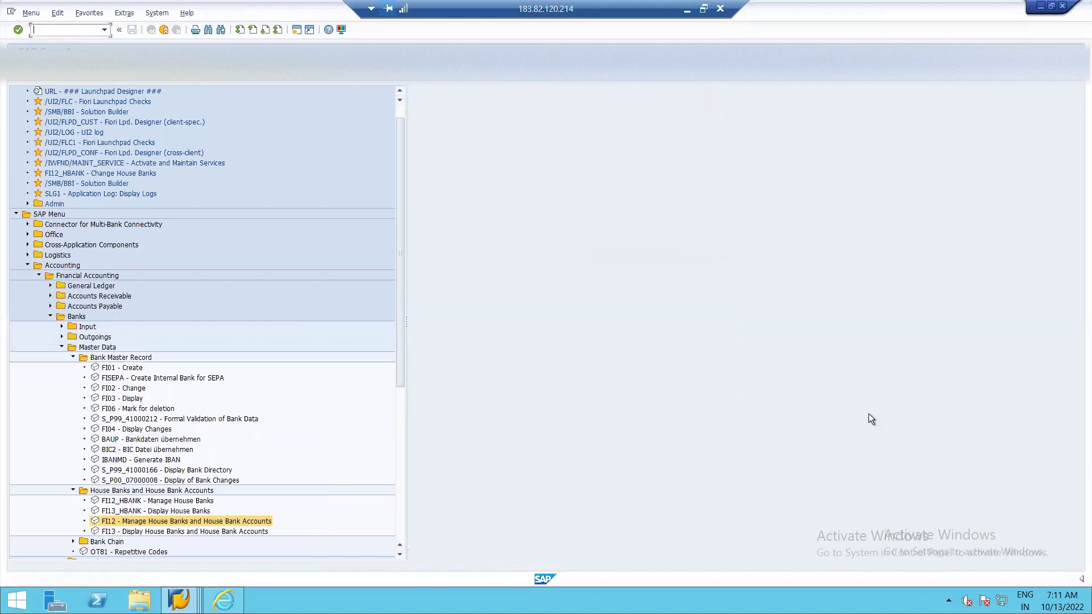
{"action": "left_click", "coordinate": [688, 11]}
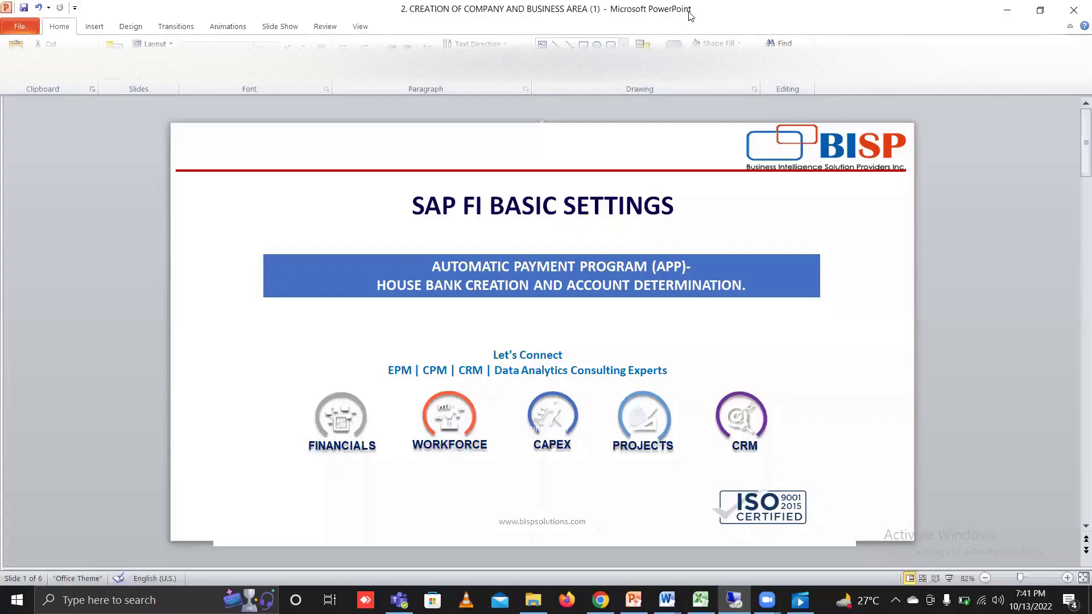